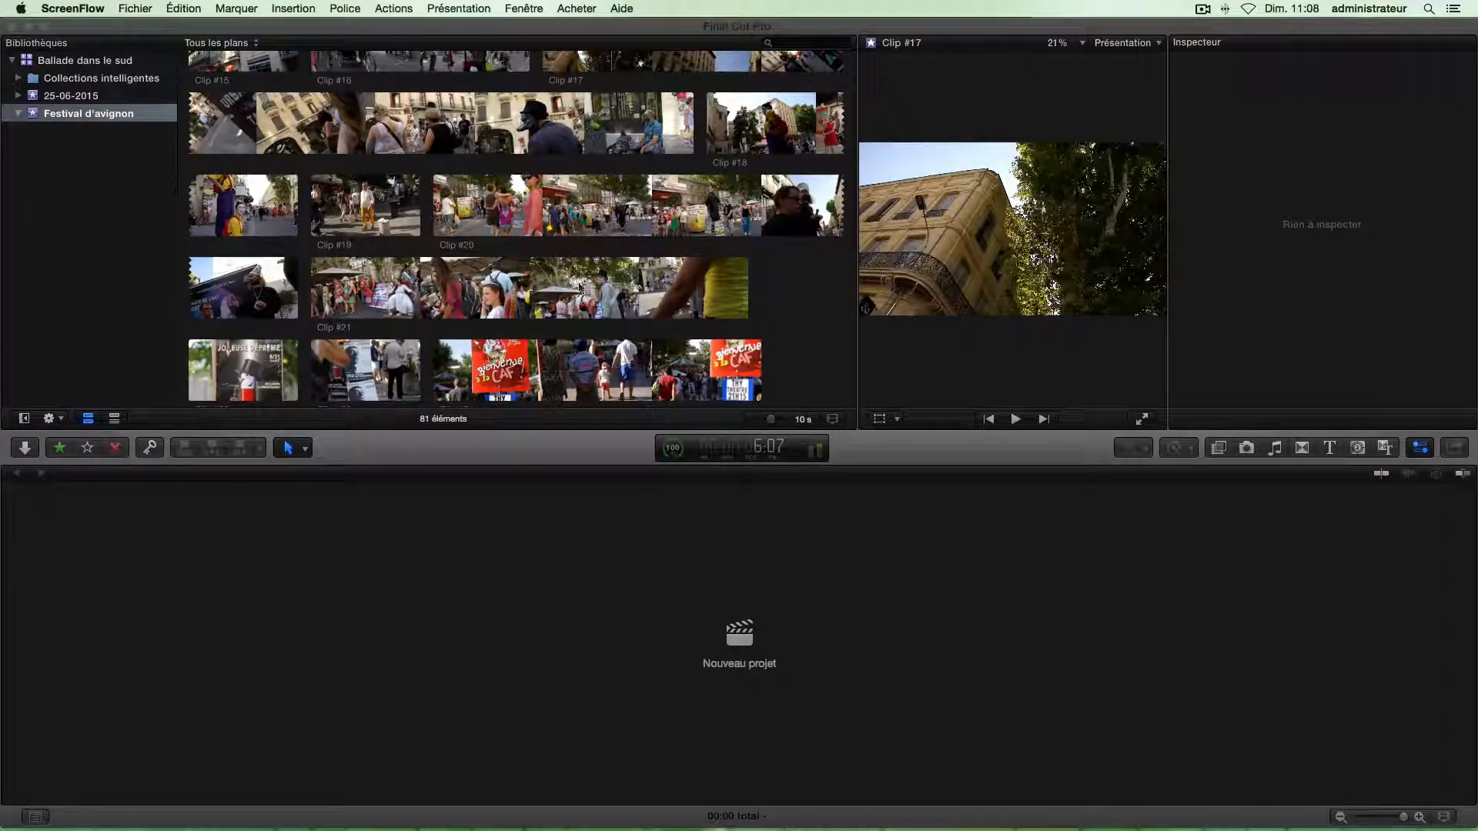
Step: Set the range start at 09:04 in Clip #16 of the Festival d'avignon event
scroll(579, 287, "up", 10)
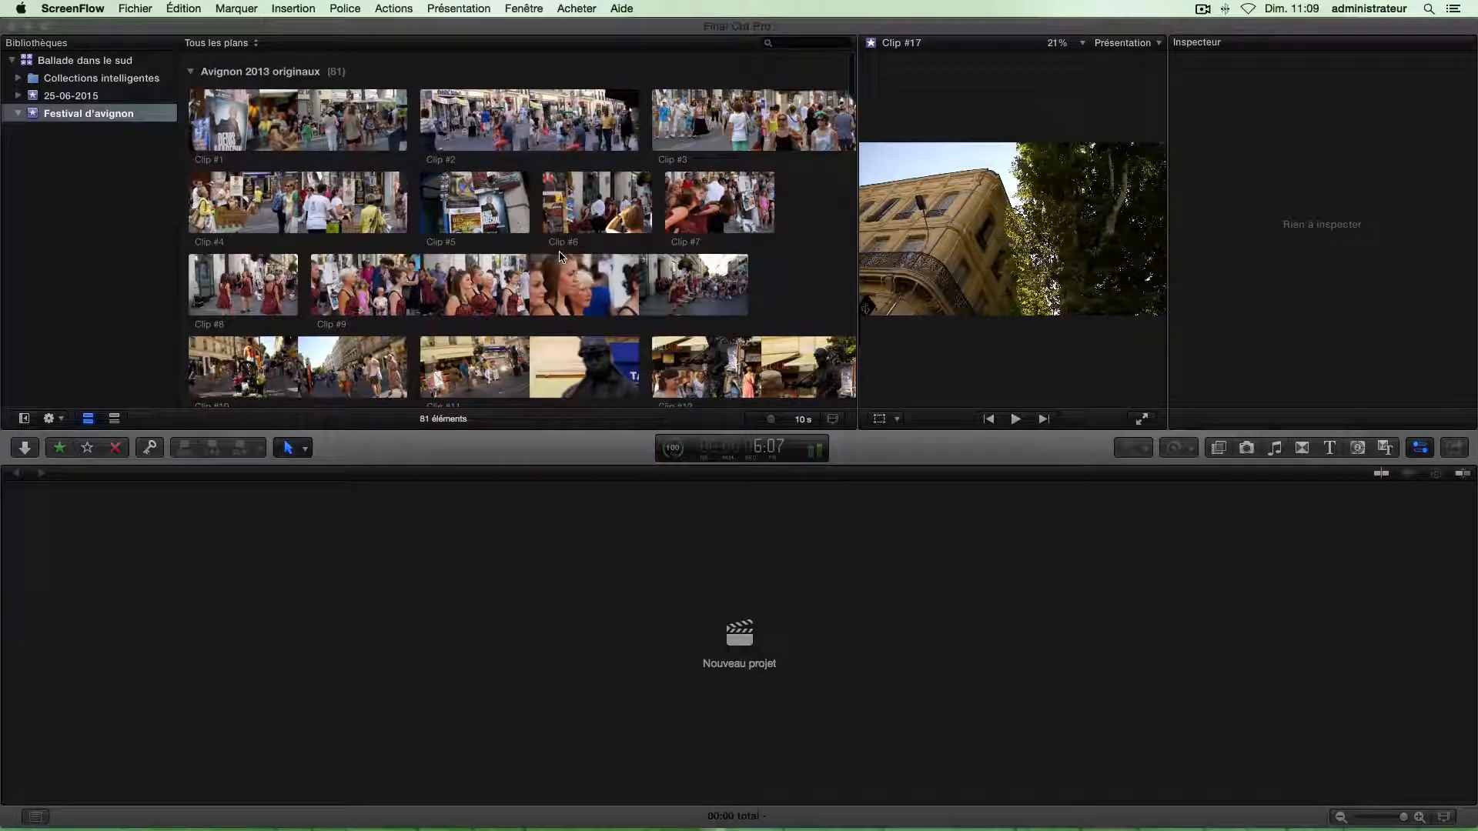
scroll(558, 250, "down", 10)
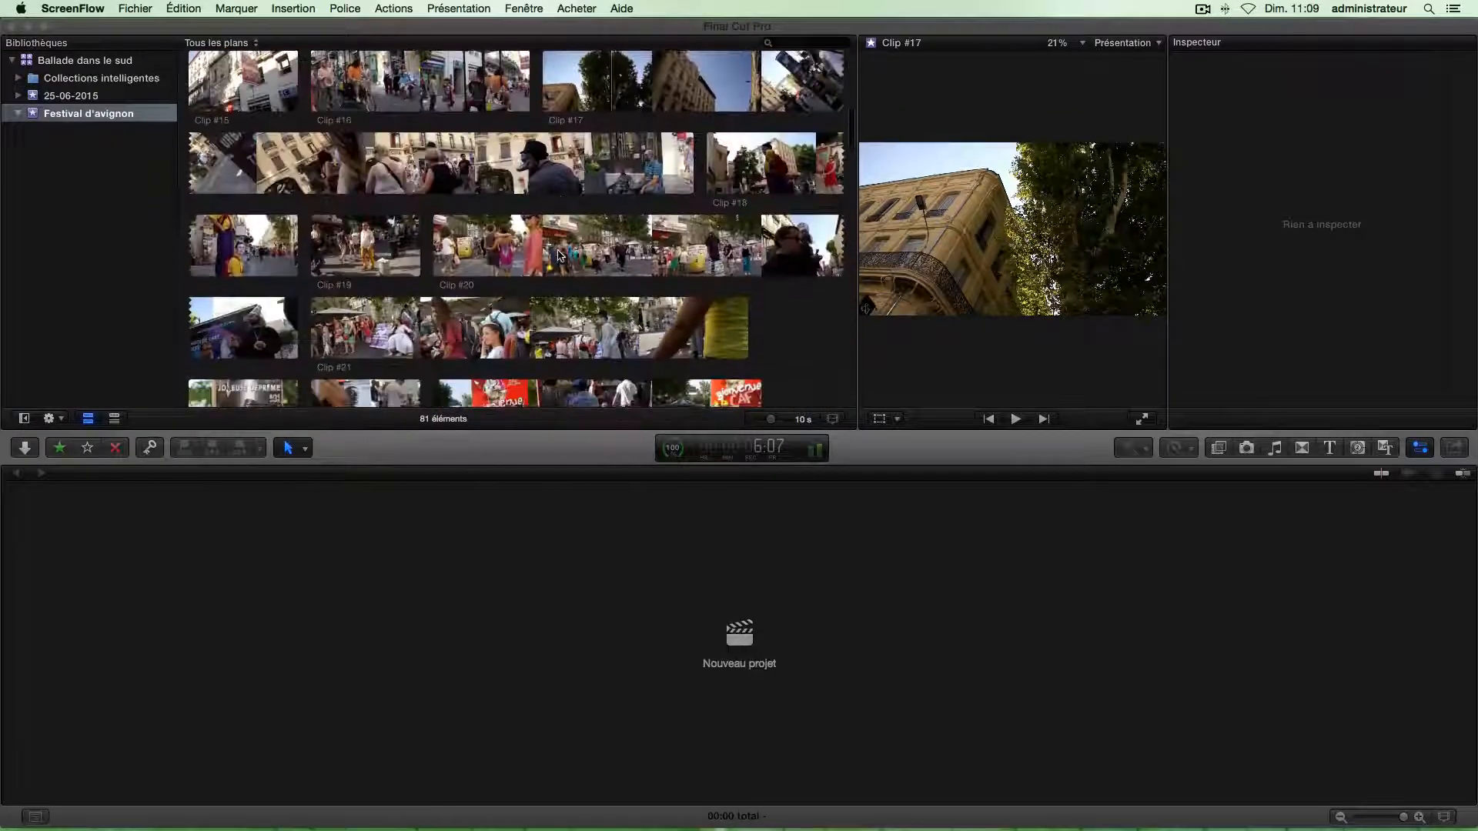
scroll(560, 256, "up", 3)
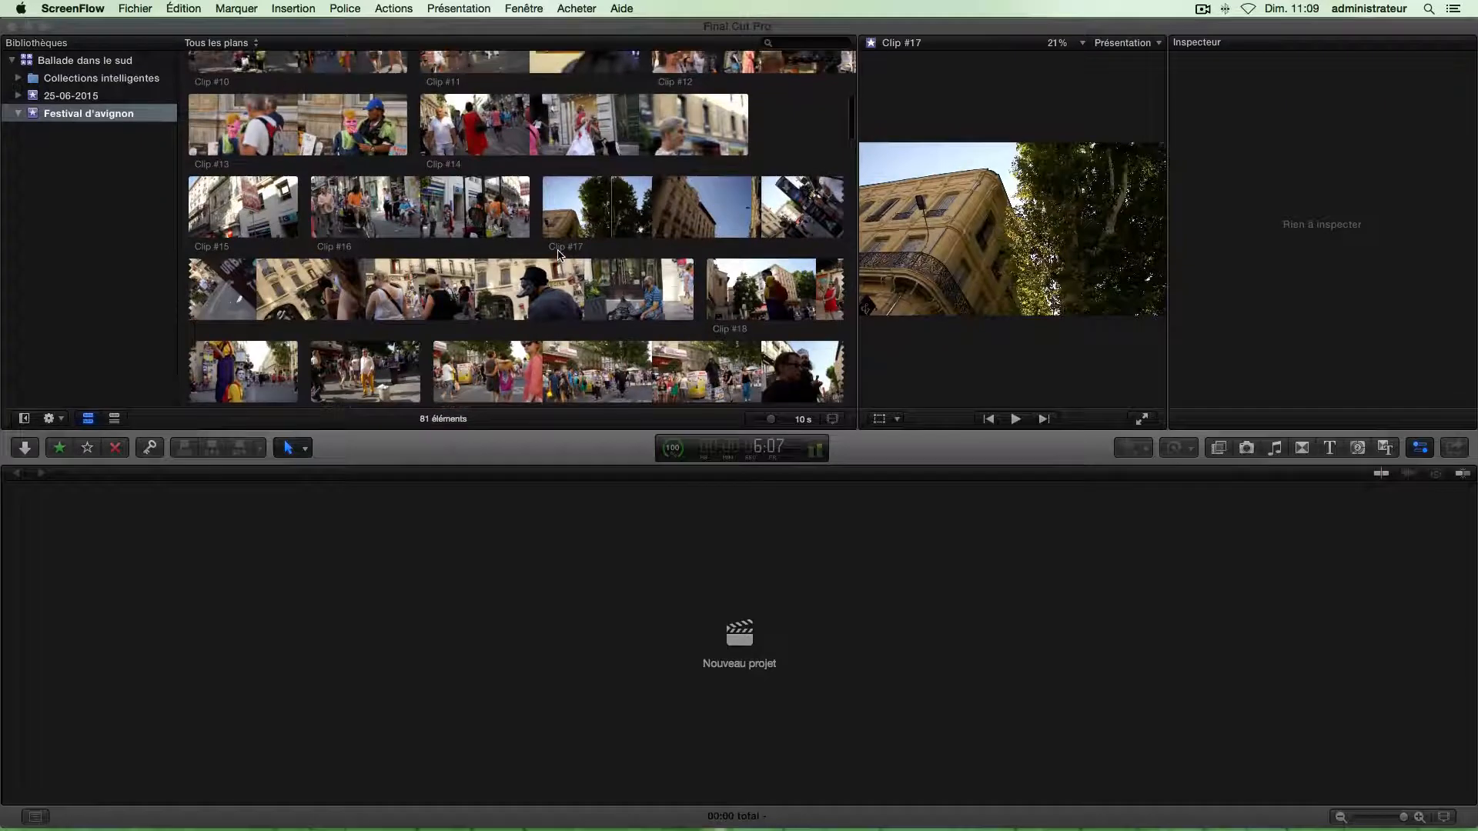
left_click(342, 224)
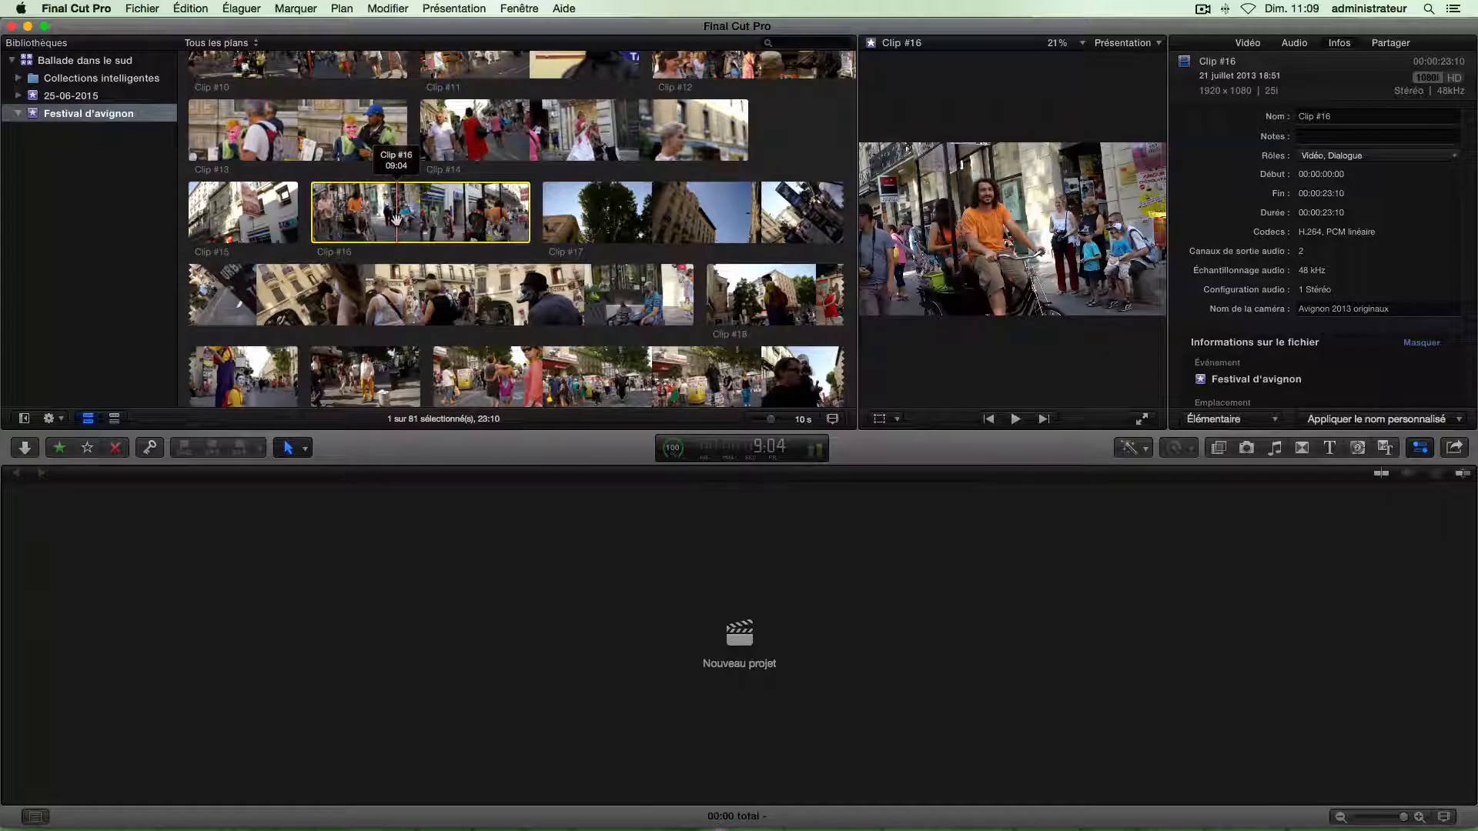
key("Left")
key("Right")
key("i")
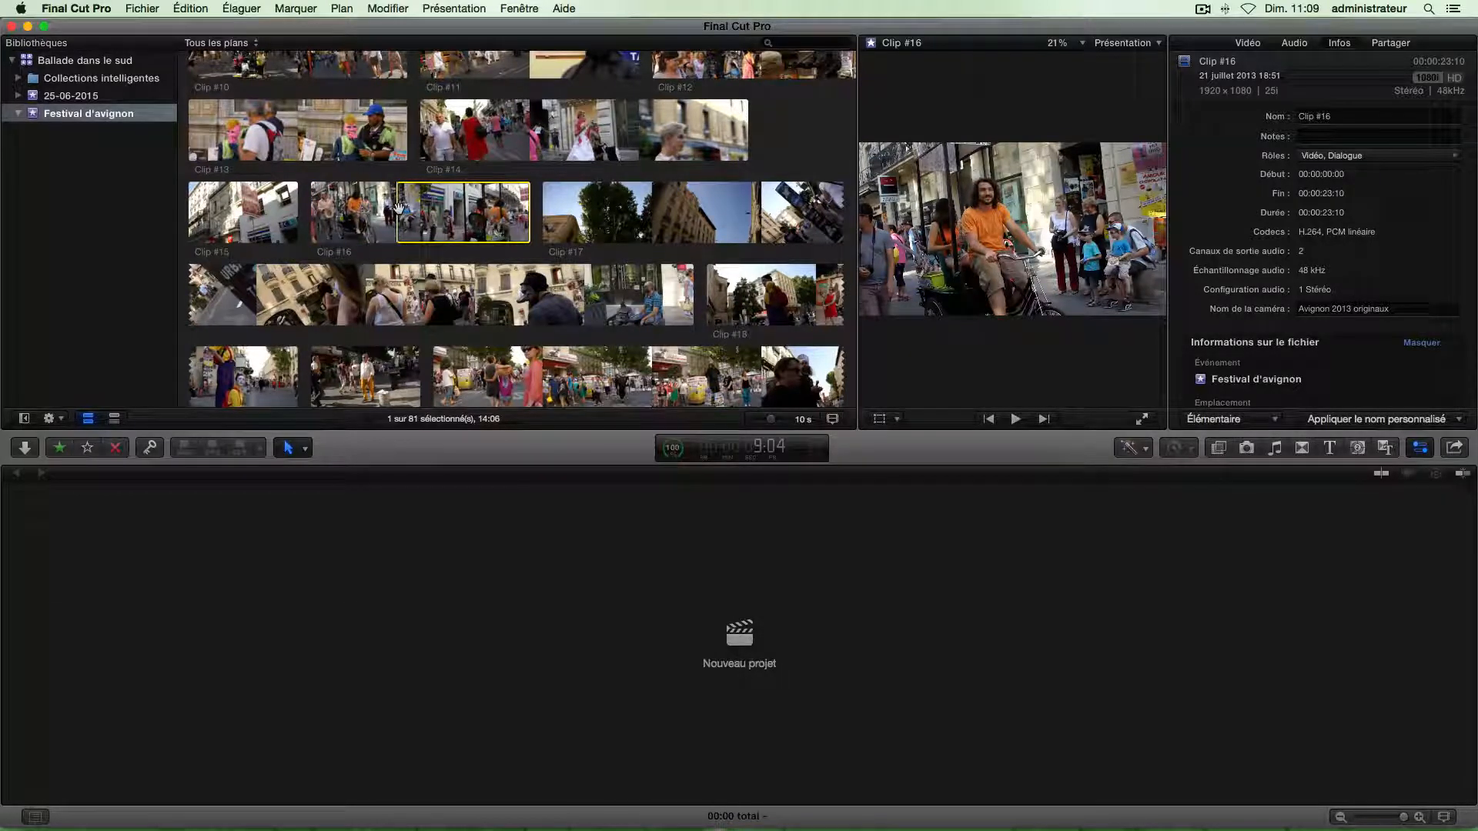
Step: Play Clip #16 up to 19:02, set the range end there and mark the range as a favorite
key("space")
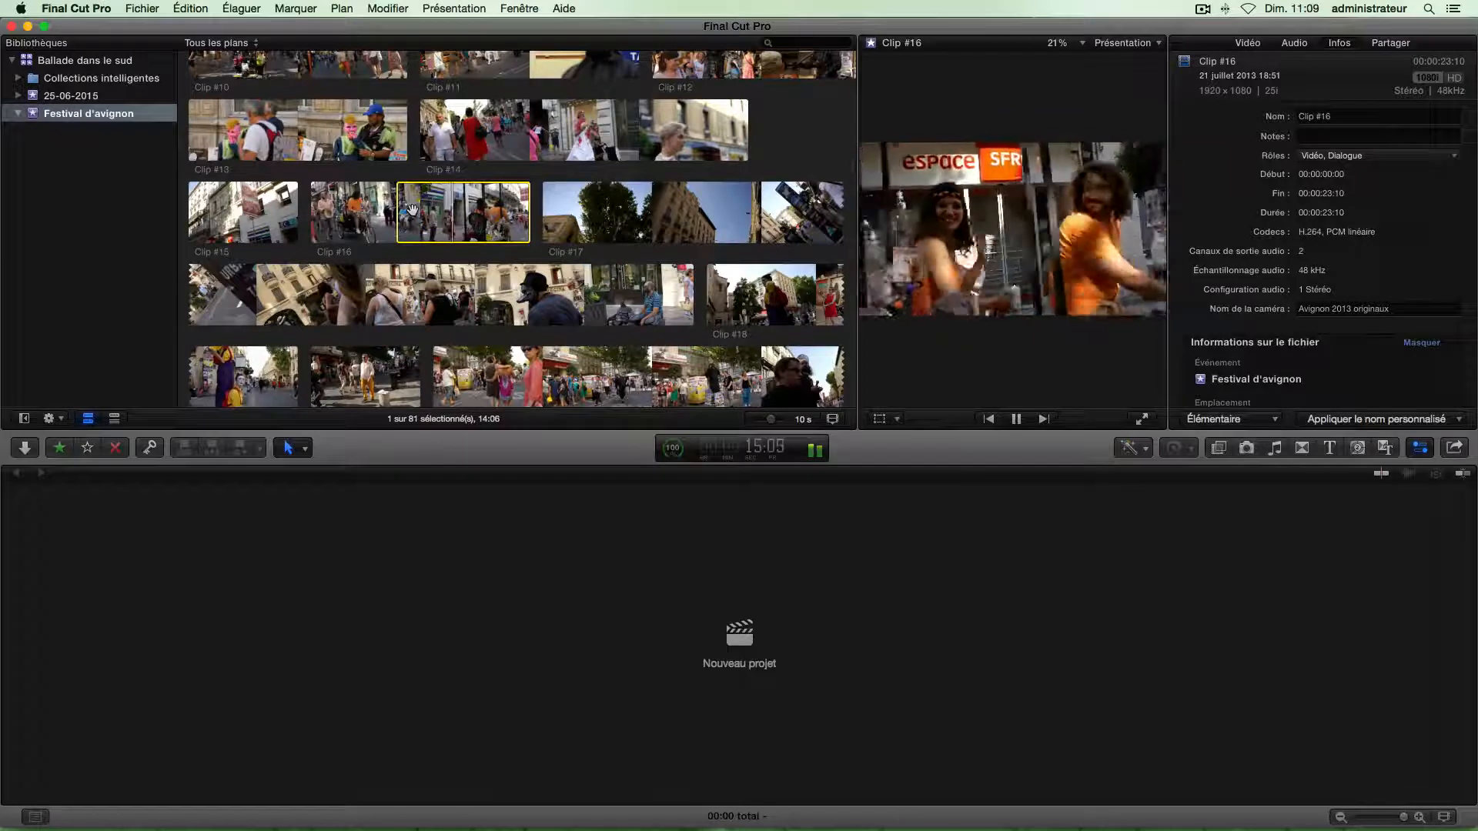
key("space")
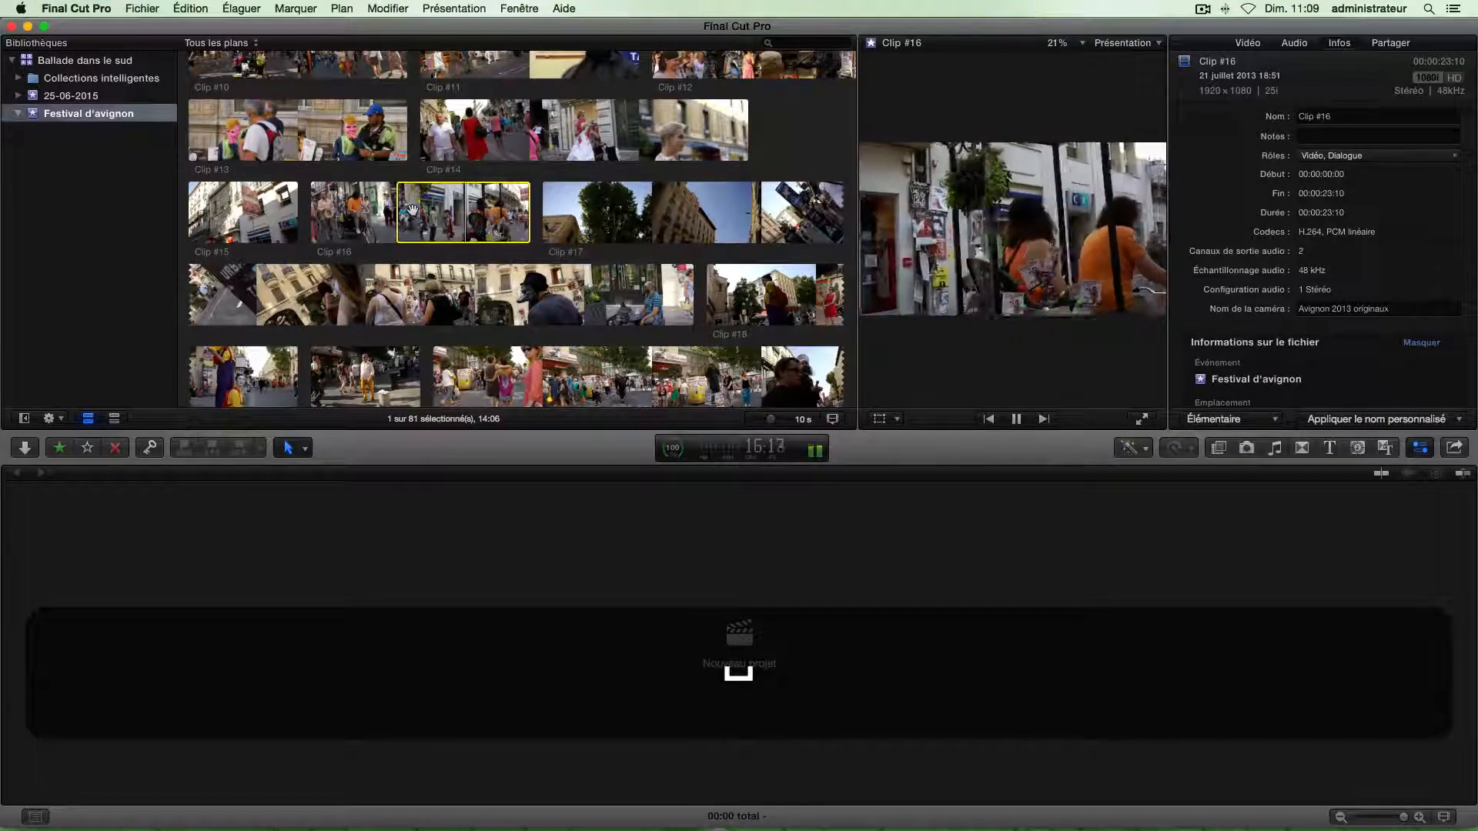
key("space")
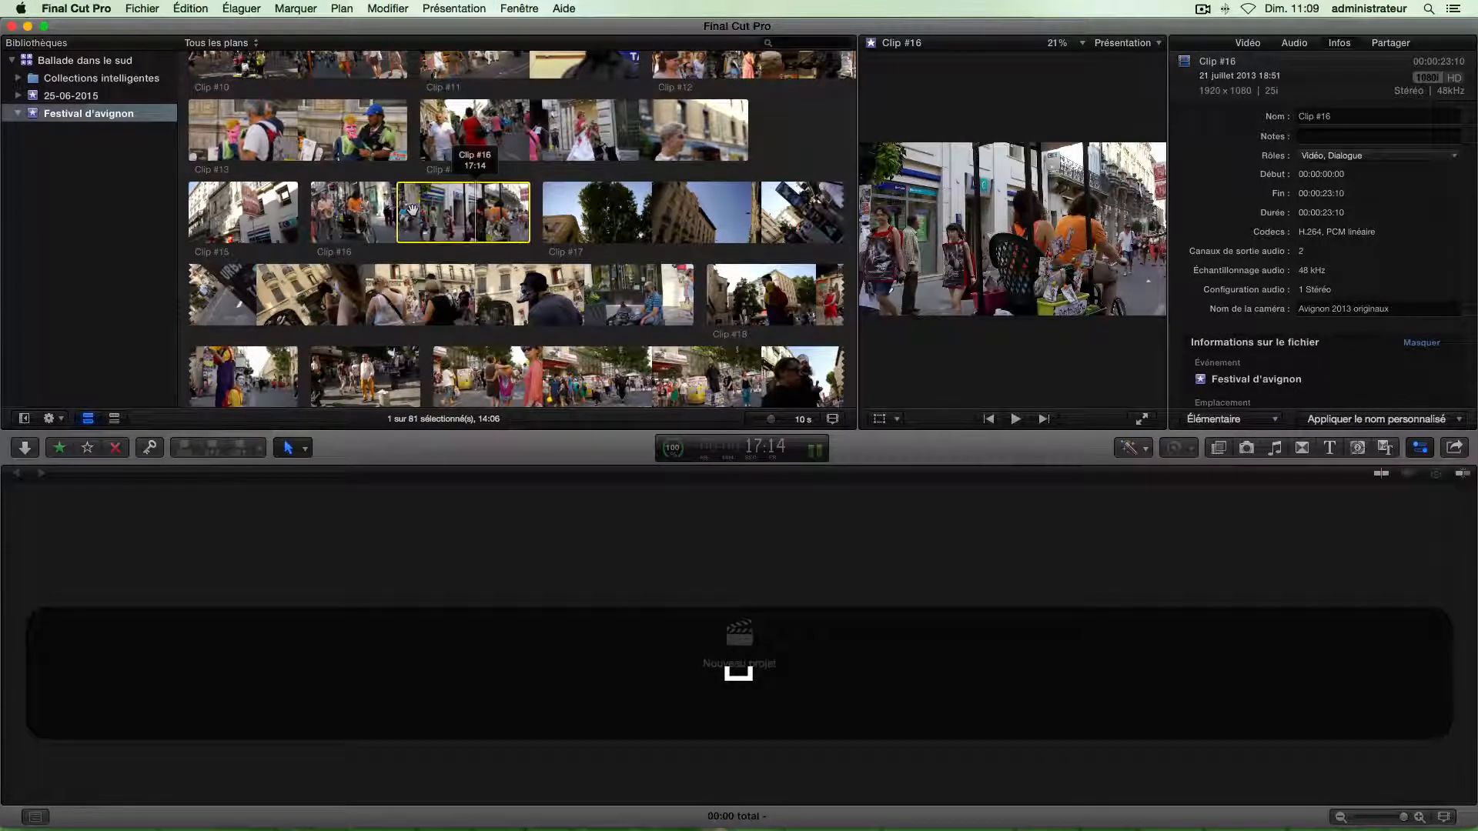
key("space")
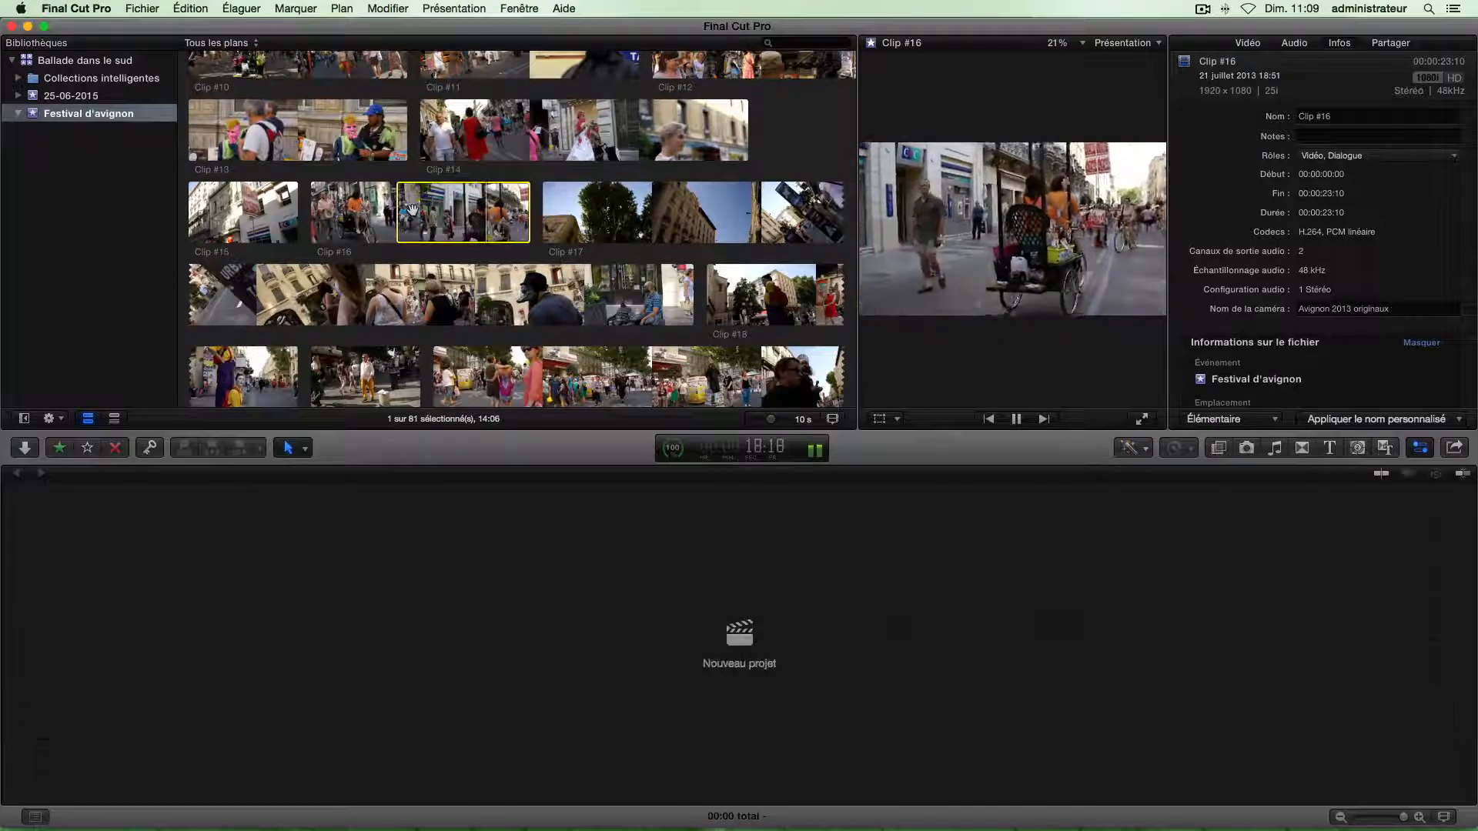
key("space")
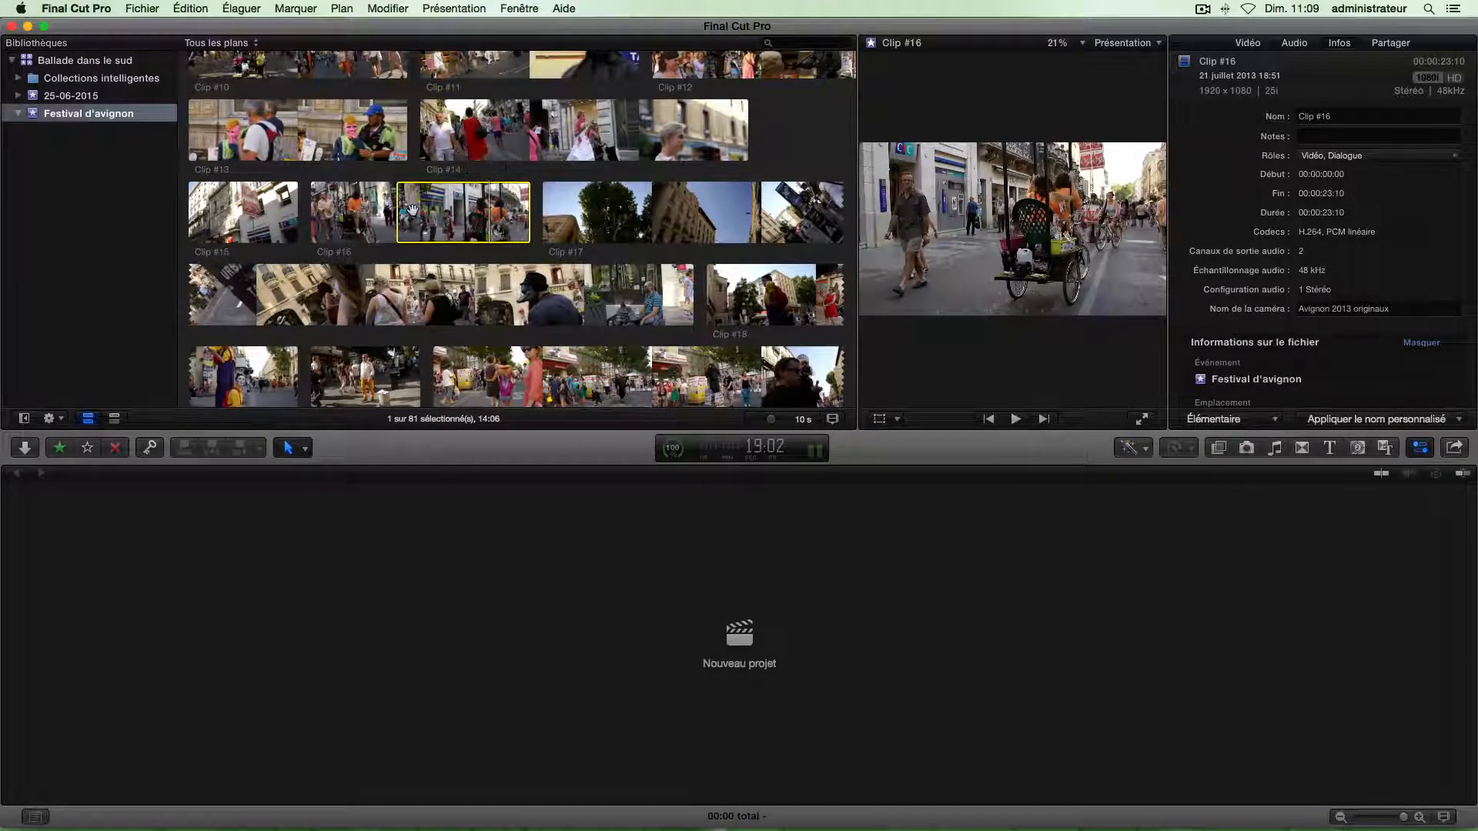
key("o")
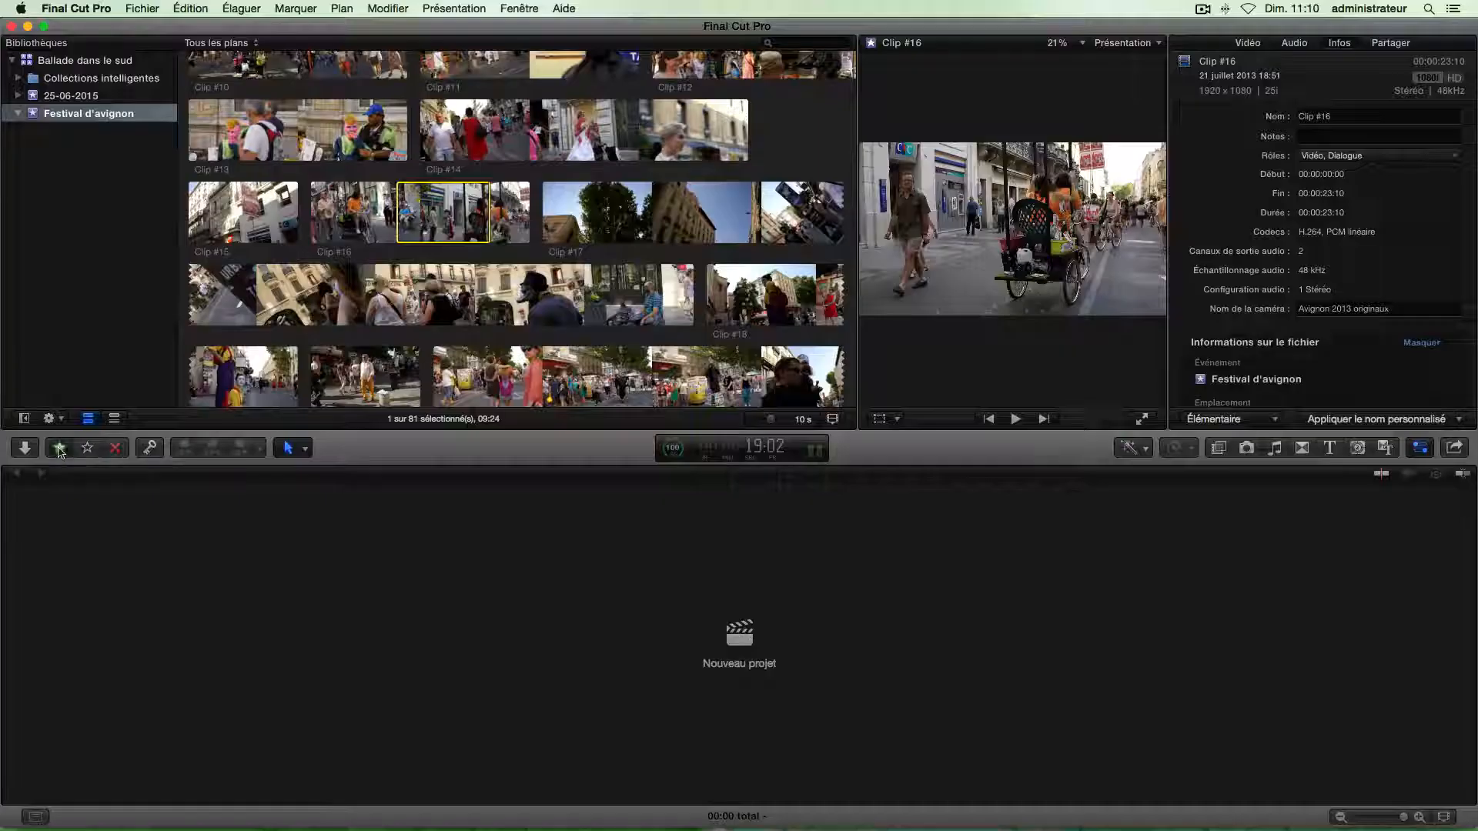
left_click(58, 448)
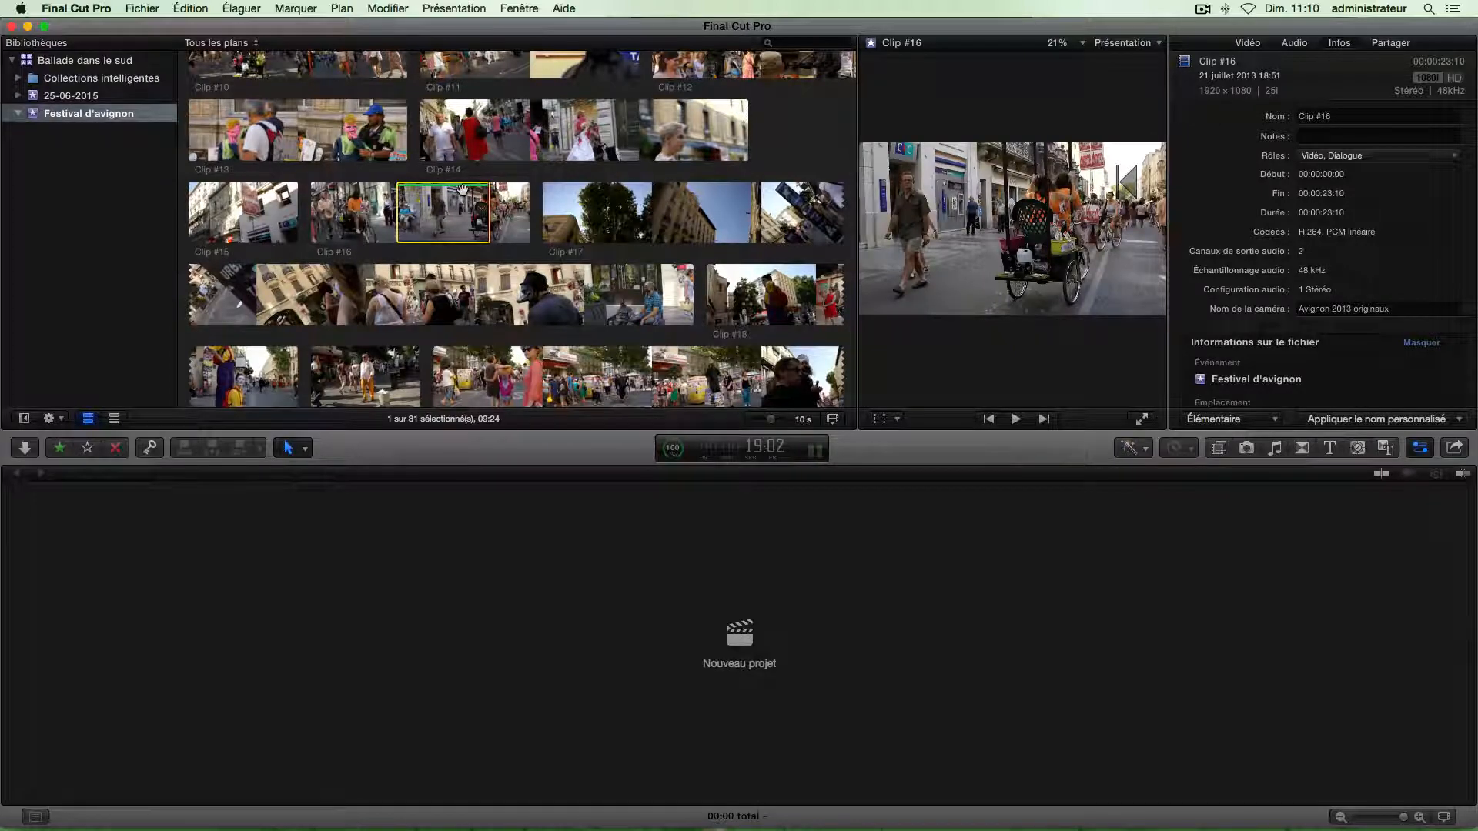
Step: Turn on the display of marked ranges and filter the browser to show only Favoris
left_click(471, 8)
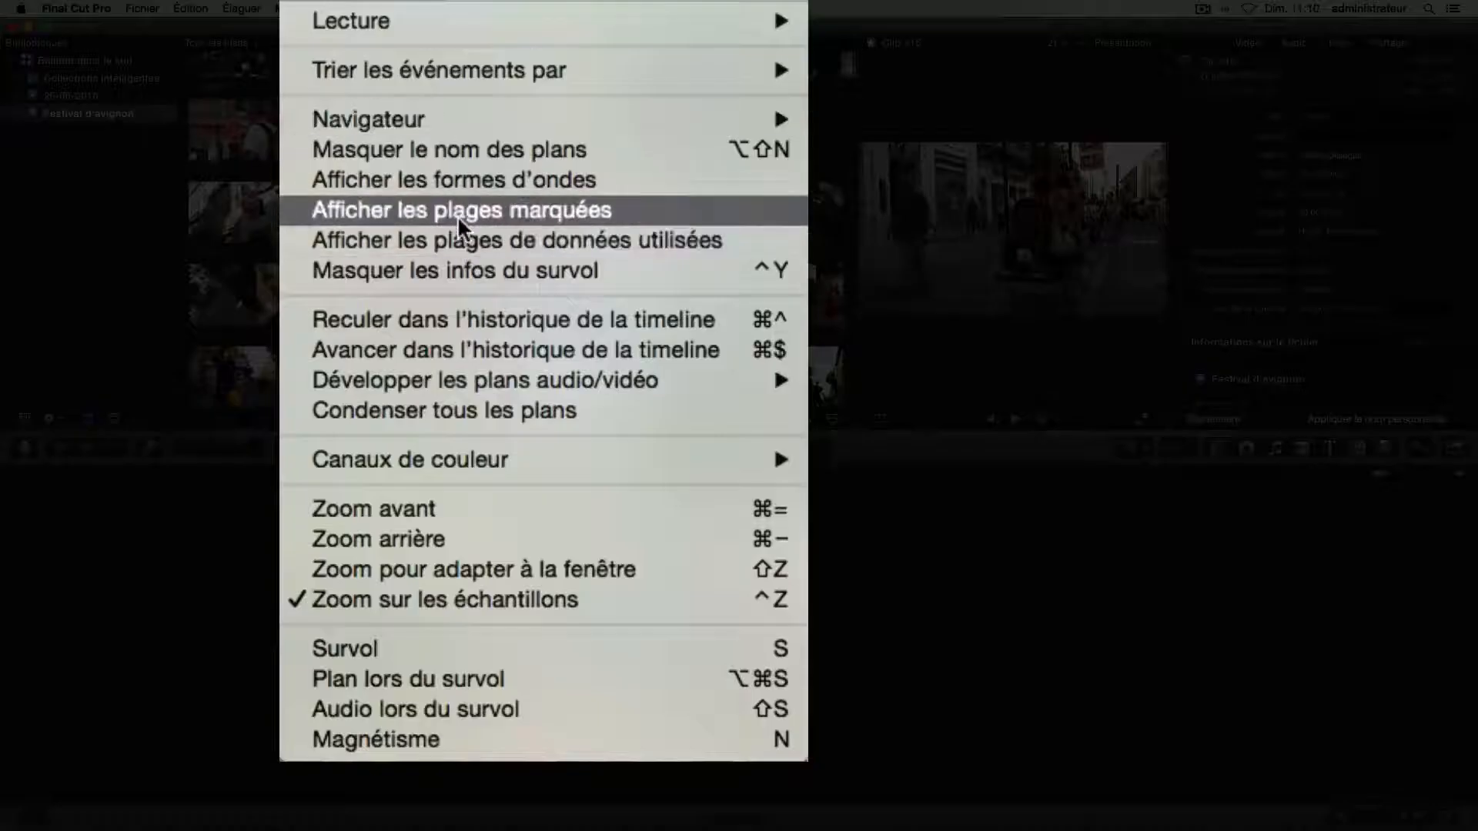
left_click(457, 214)
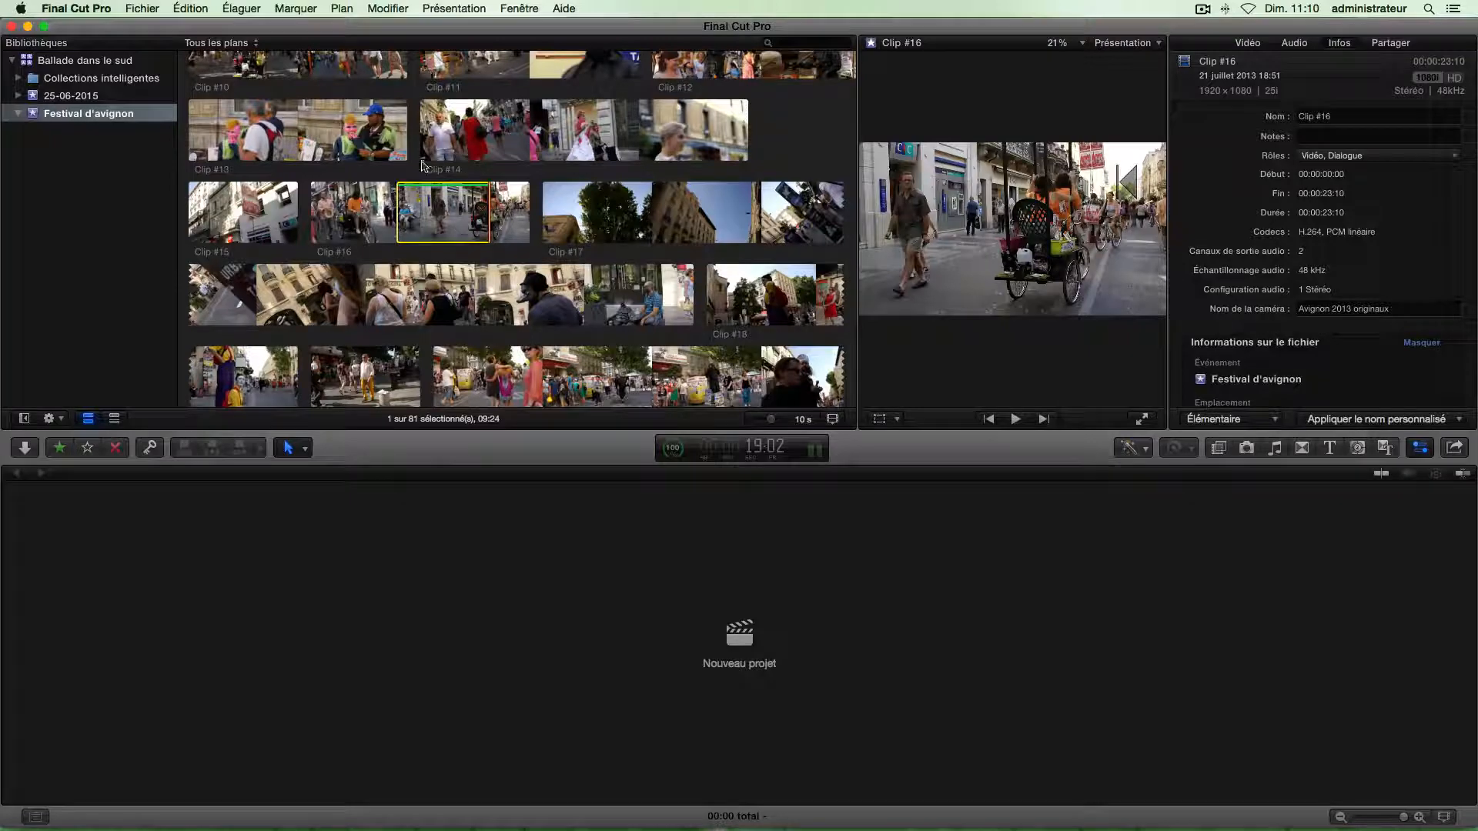
left_click(235, 43)
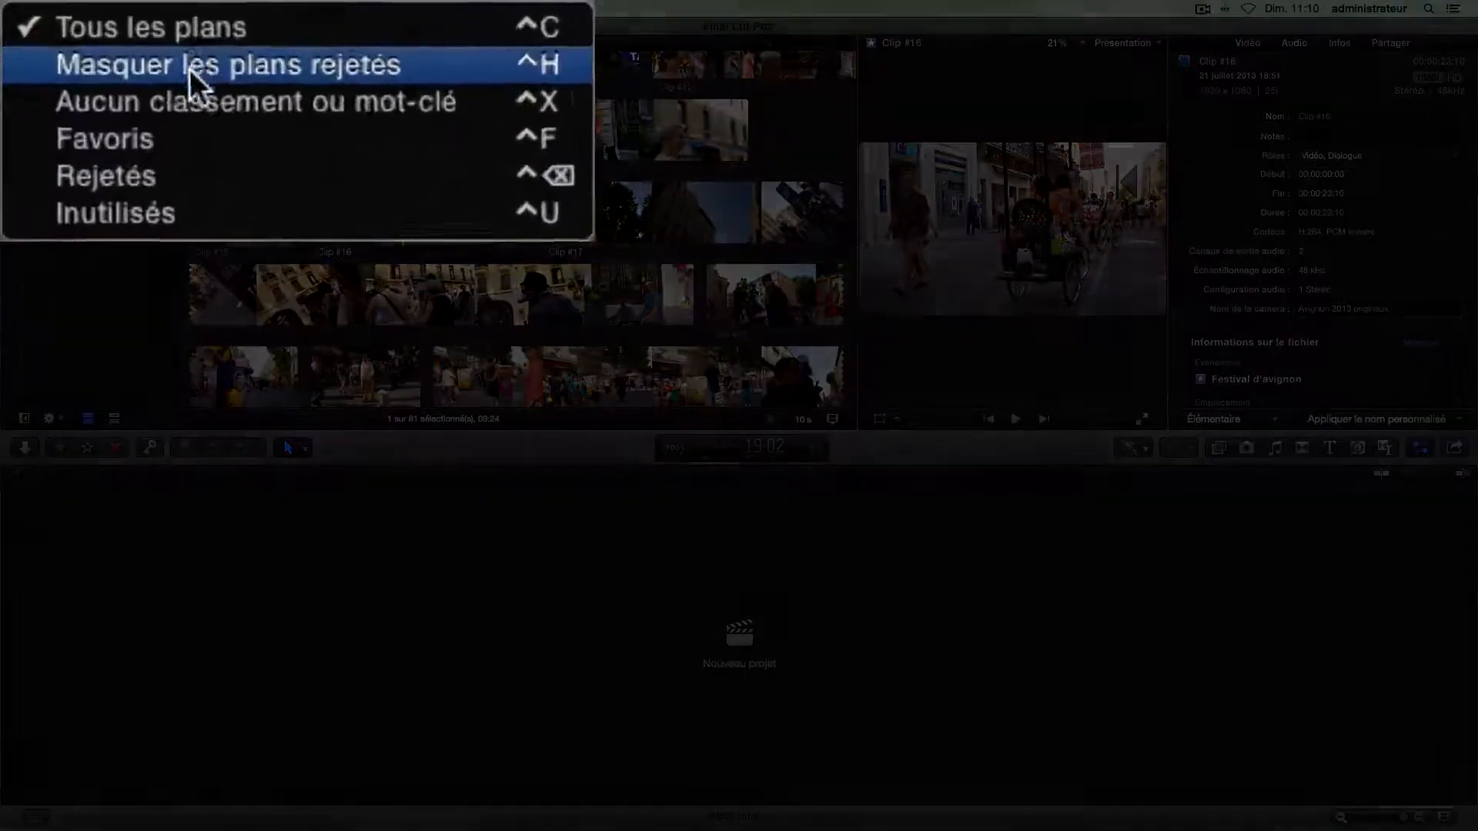
left_click(193, 143)
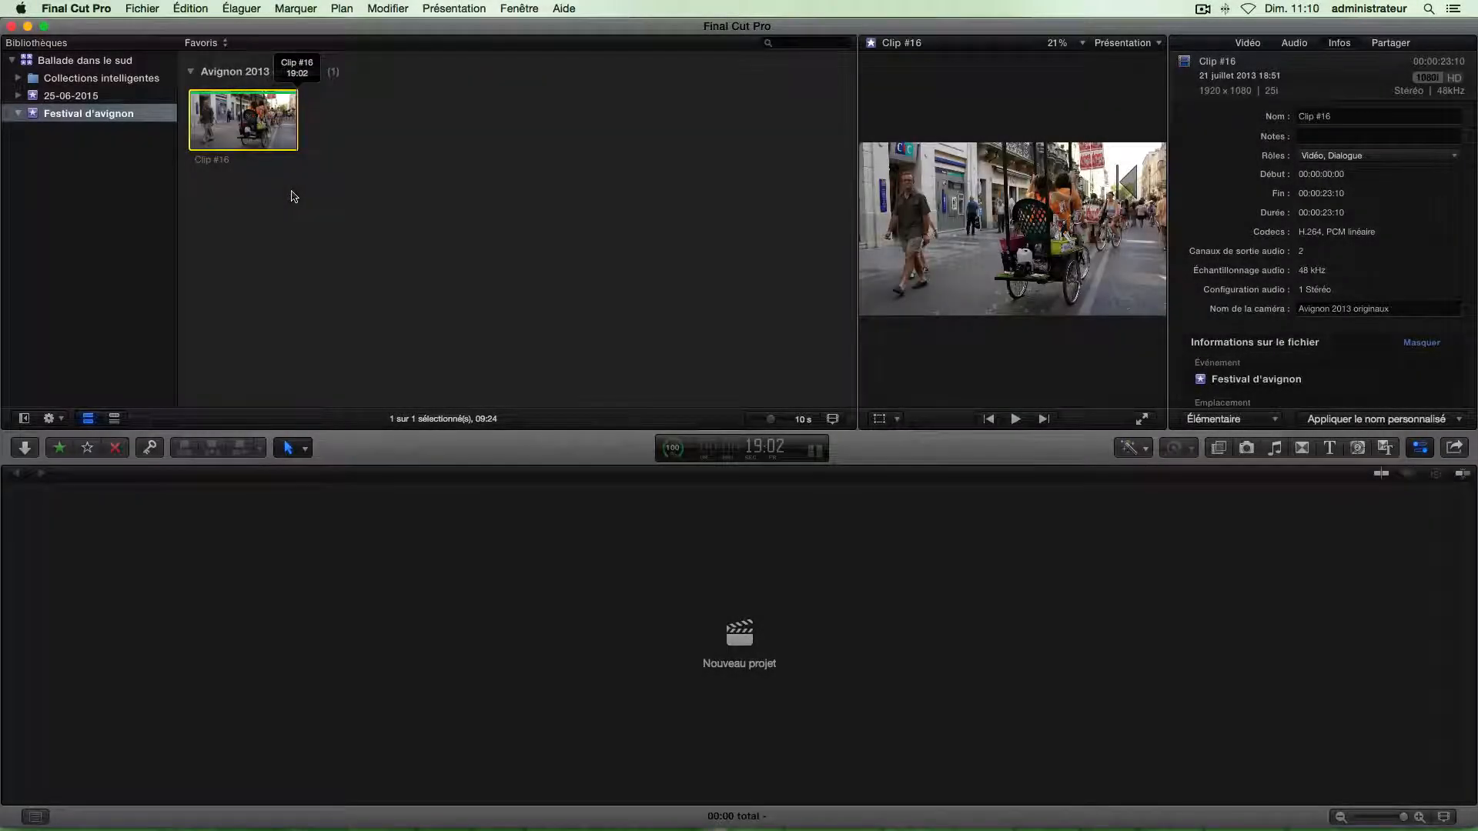
Step: Reset the browser filter to Tous les plans
left_click(217, 44)
left_click(219, 35)
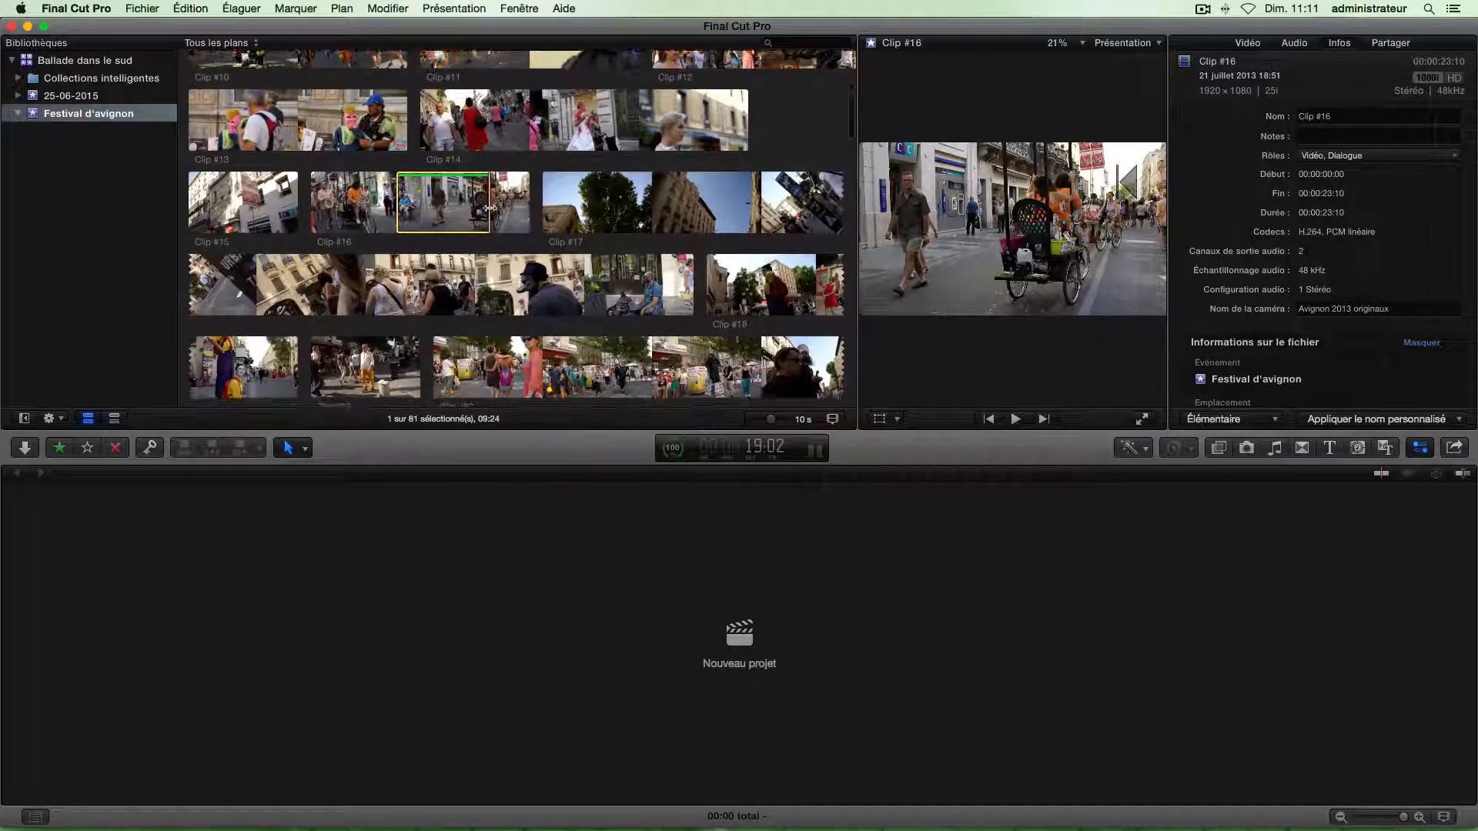
left_click(216, 43)
left_click(272, 90)
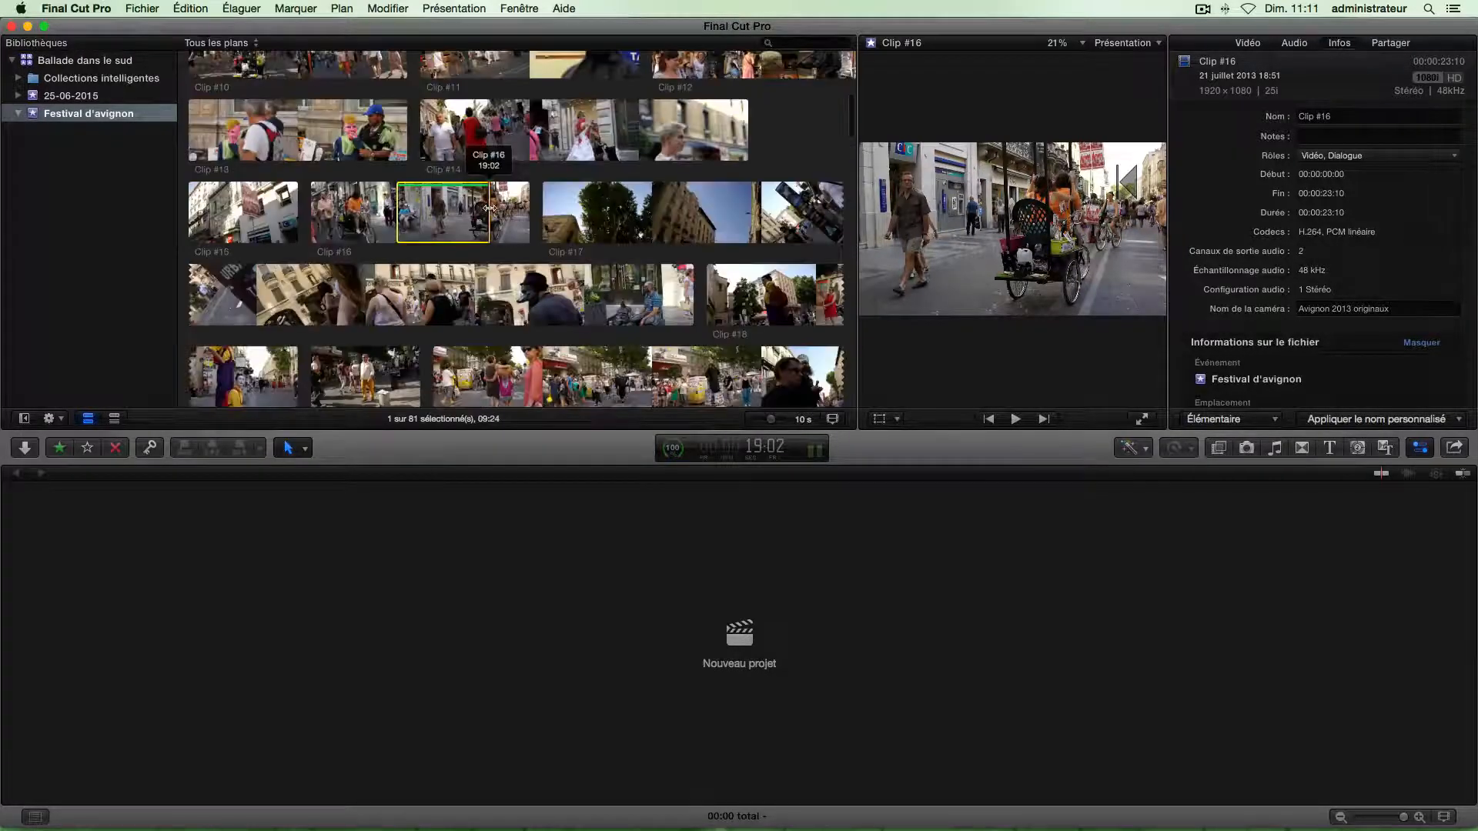
Step: Select the range of Clip #17 from its beginning to 50:10, playing backward to find the end point
scroll(490, 208, "down", 3)
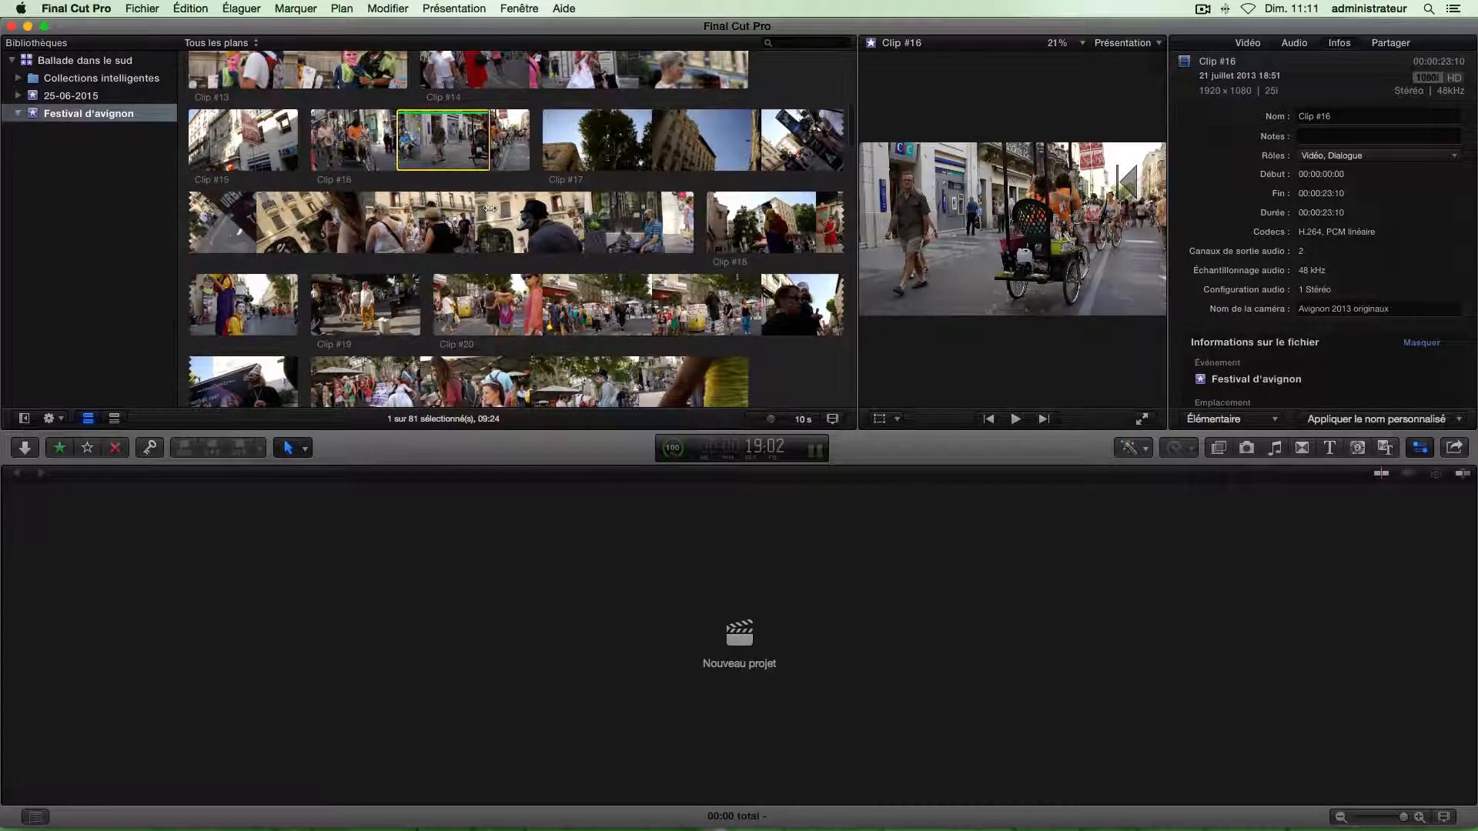
left_click(560, 146)
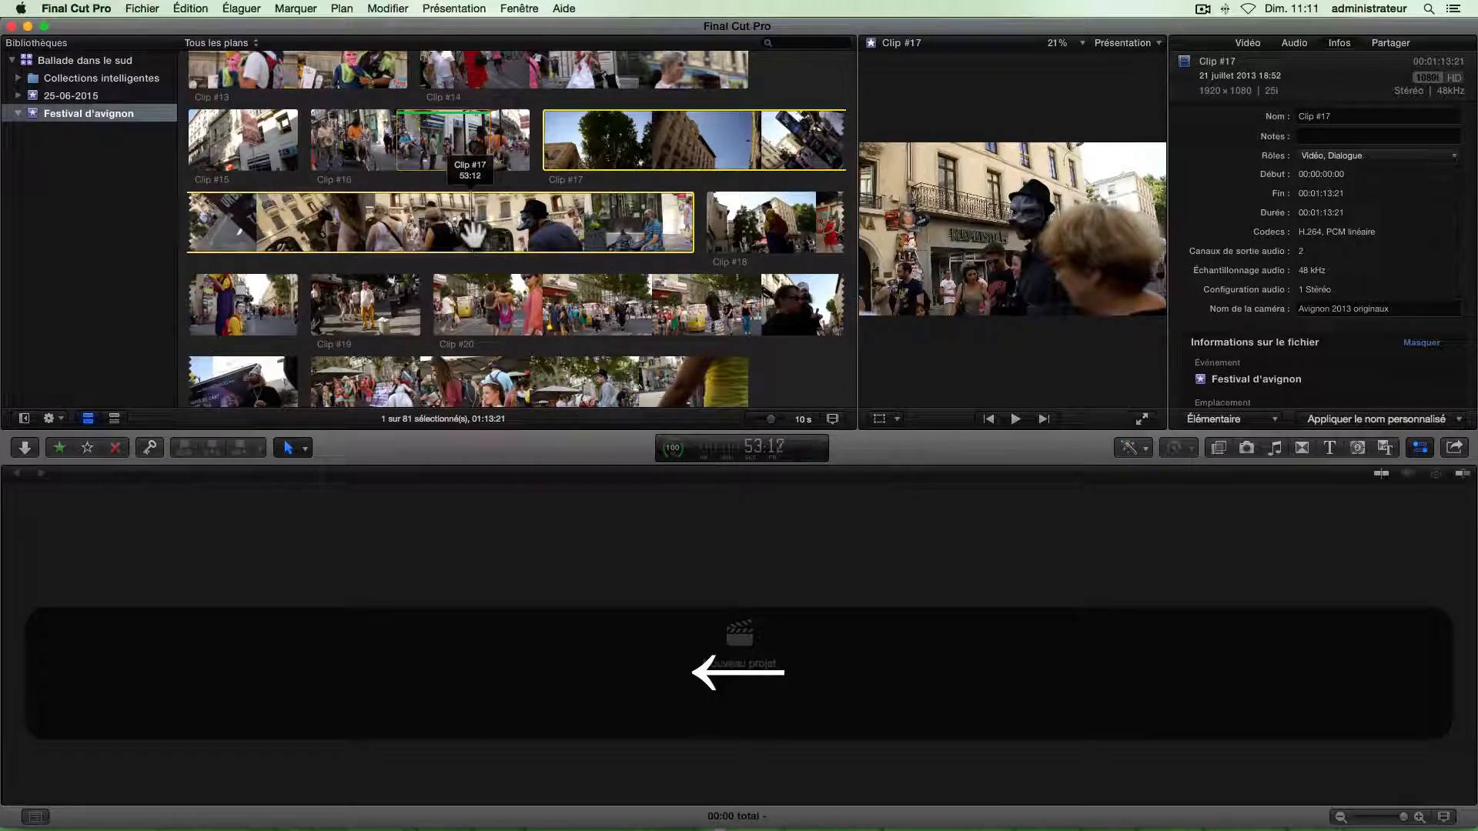
key("space")
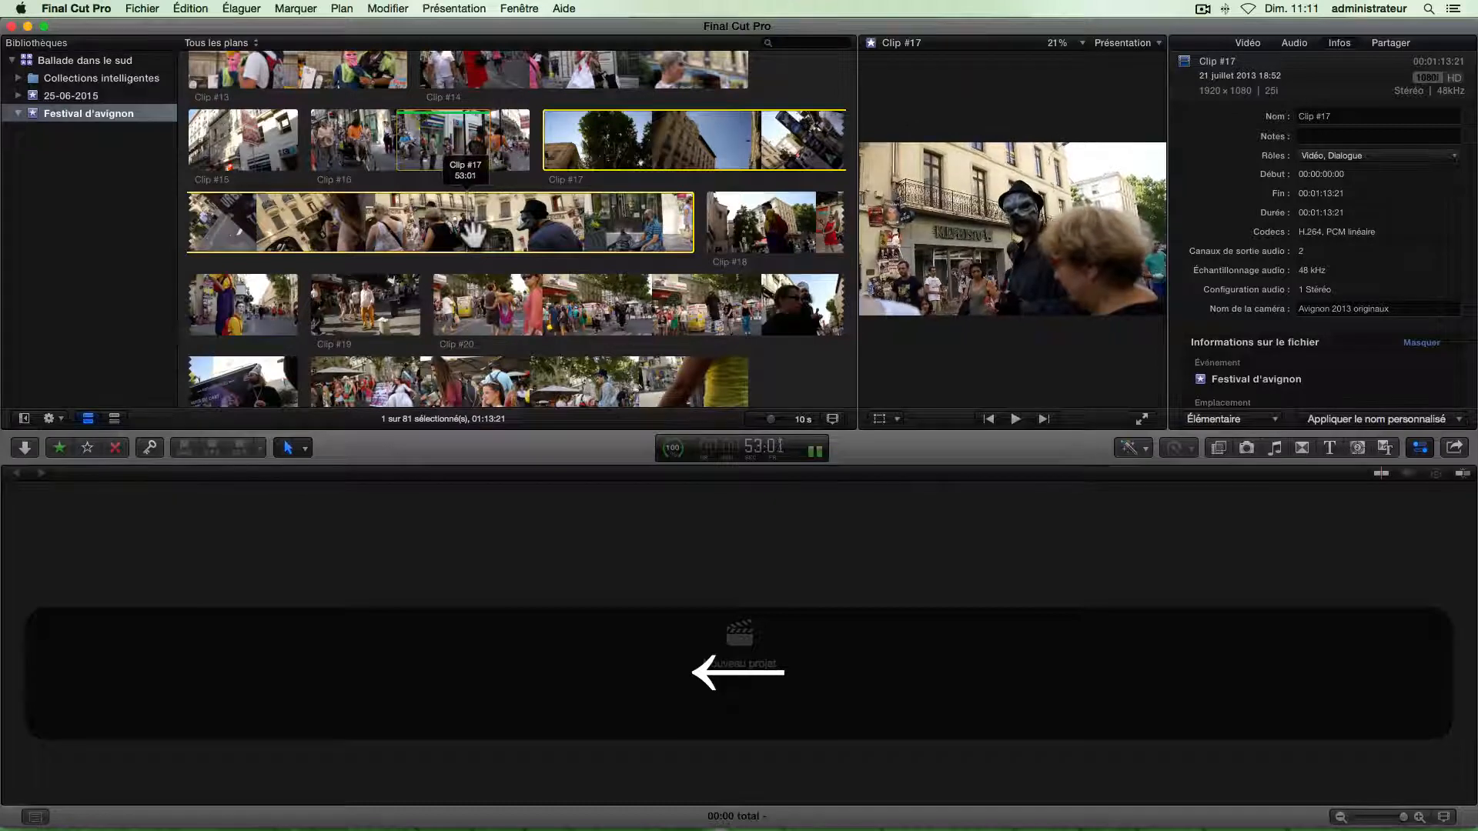
key("space")
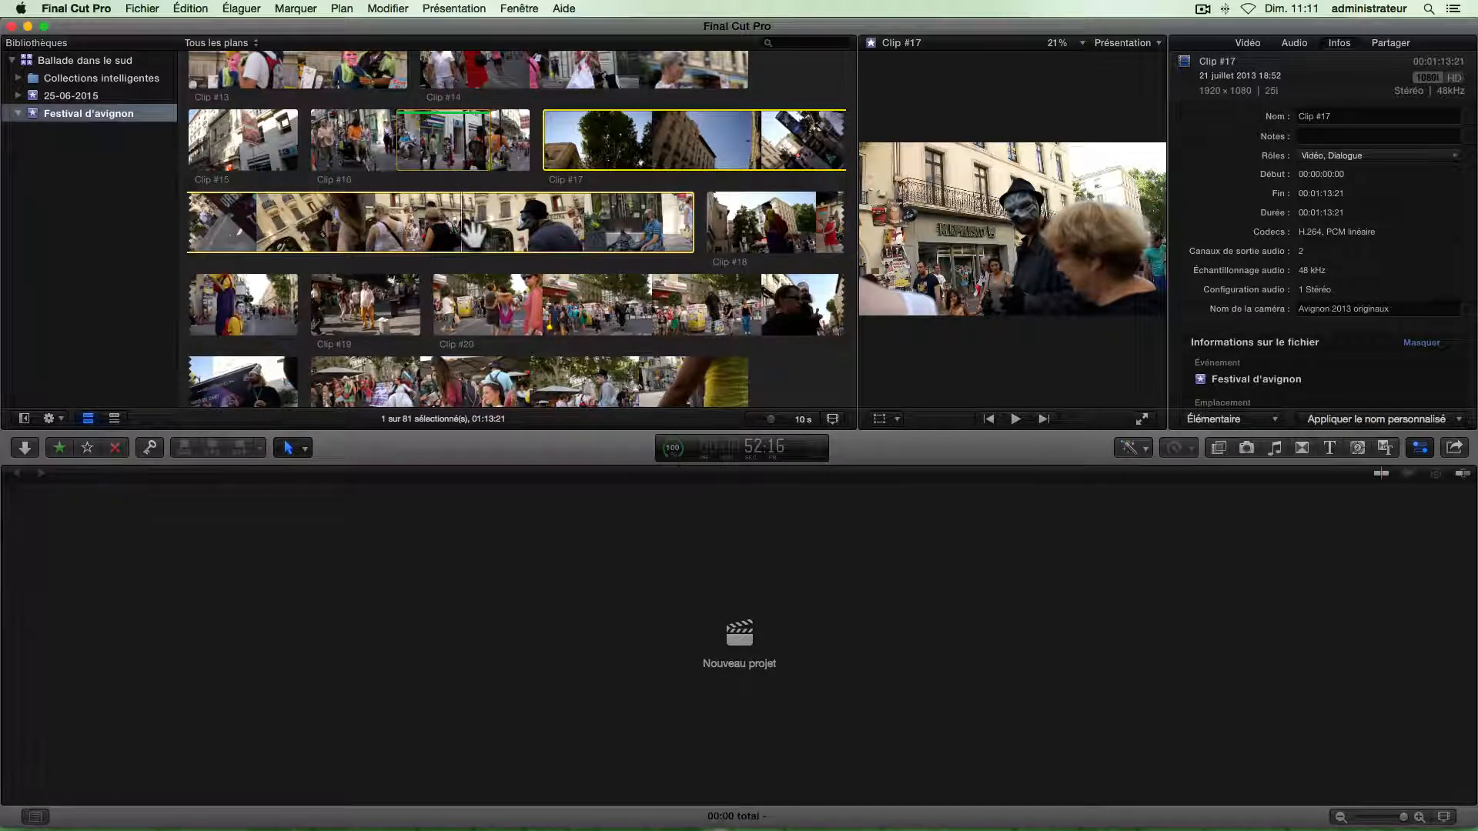
key("j")
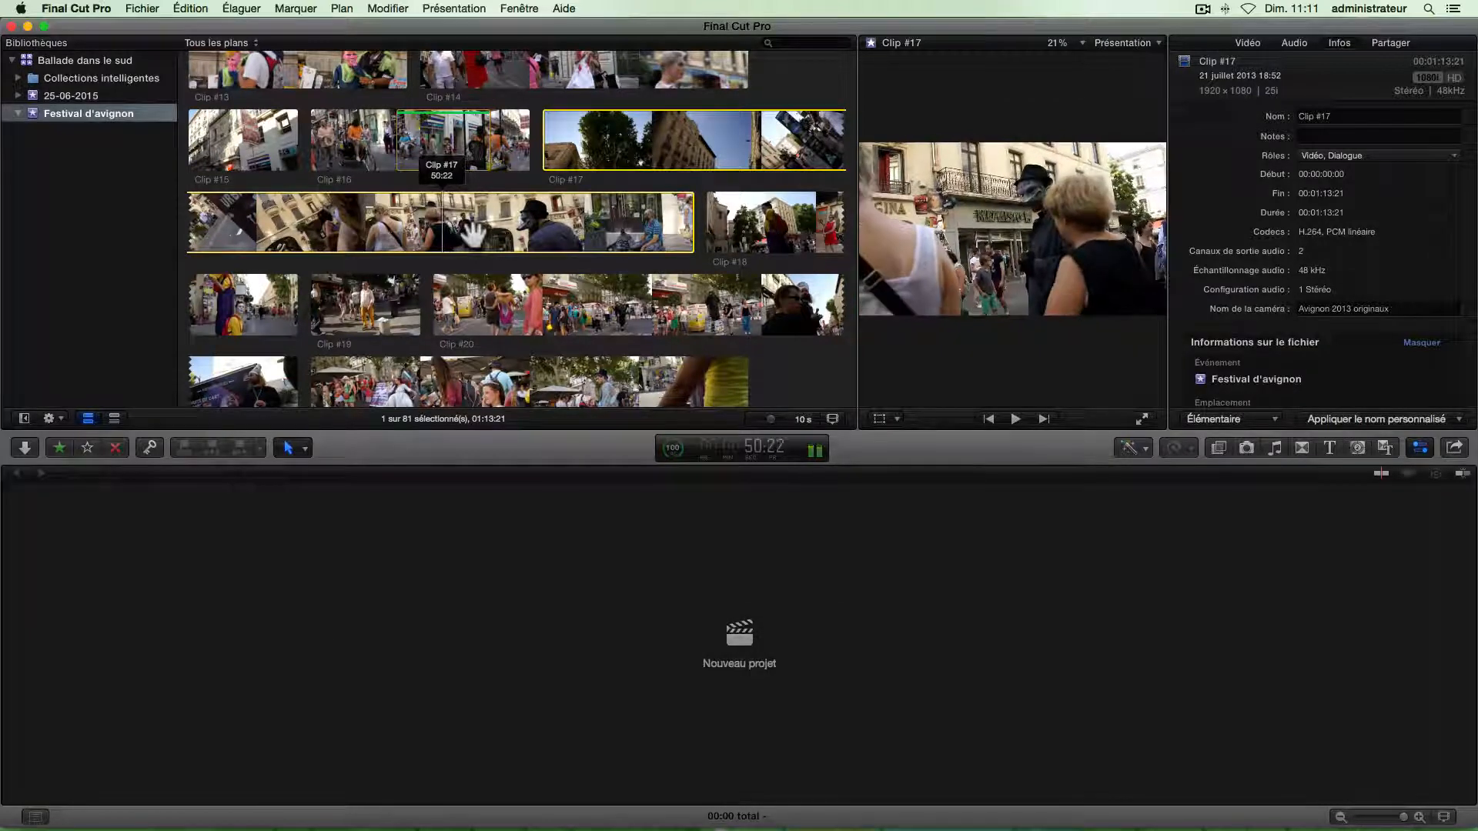
key("j")
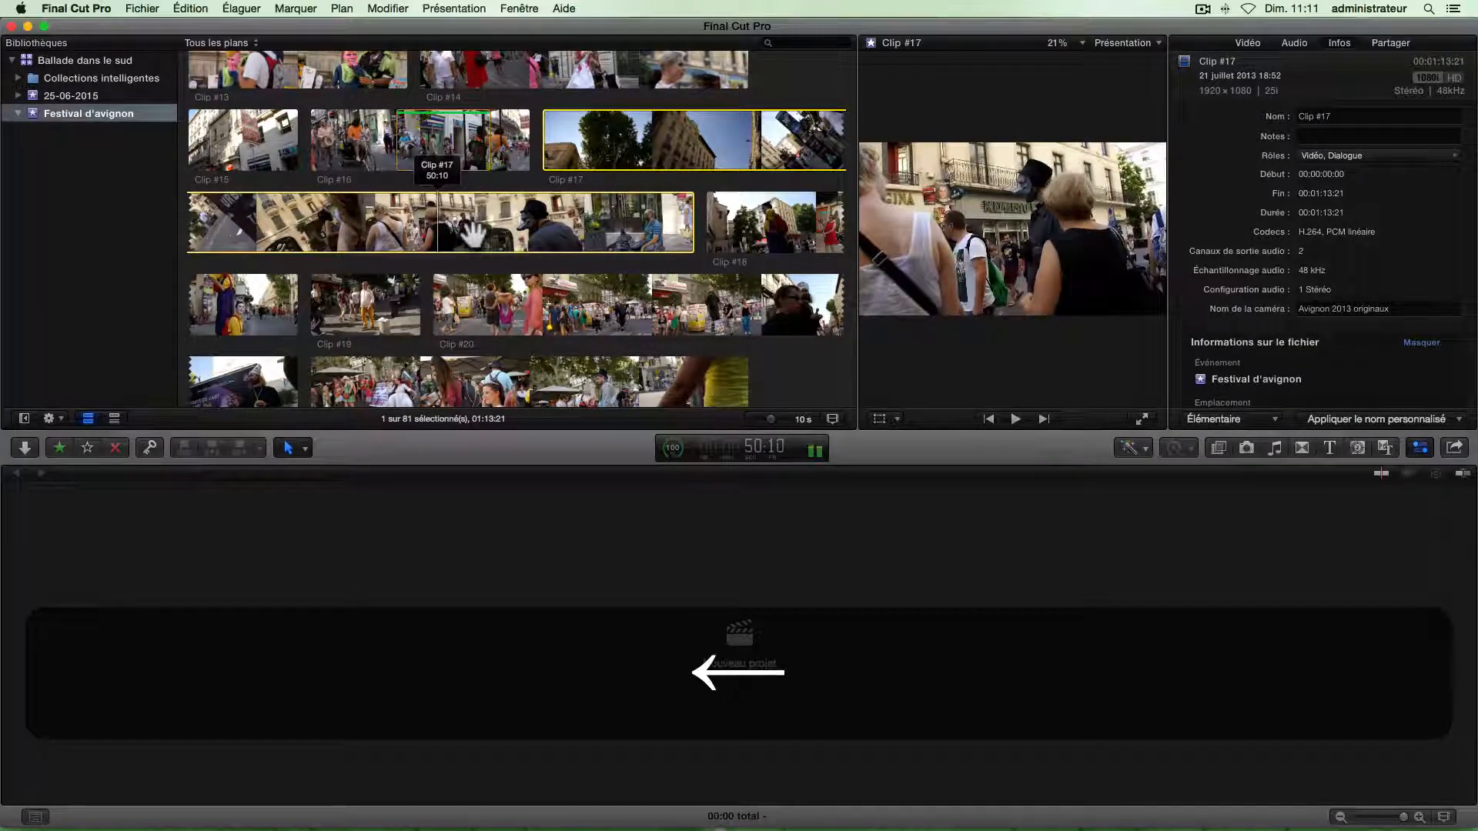
key("o")
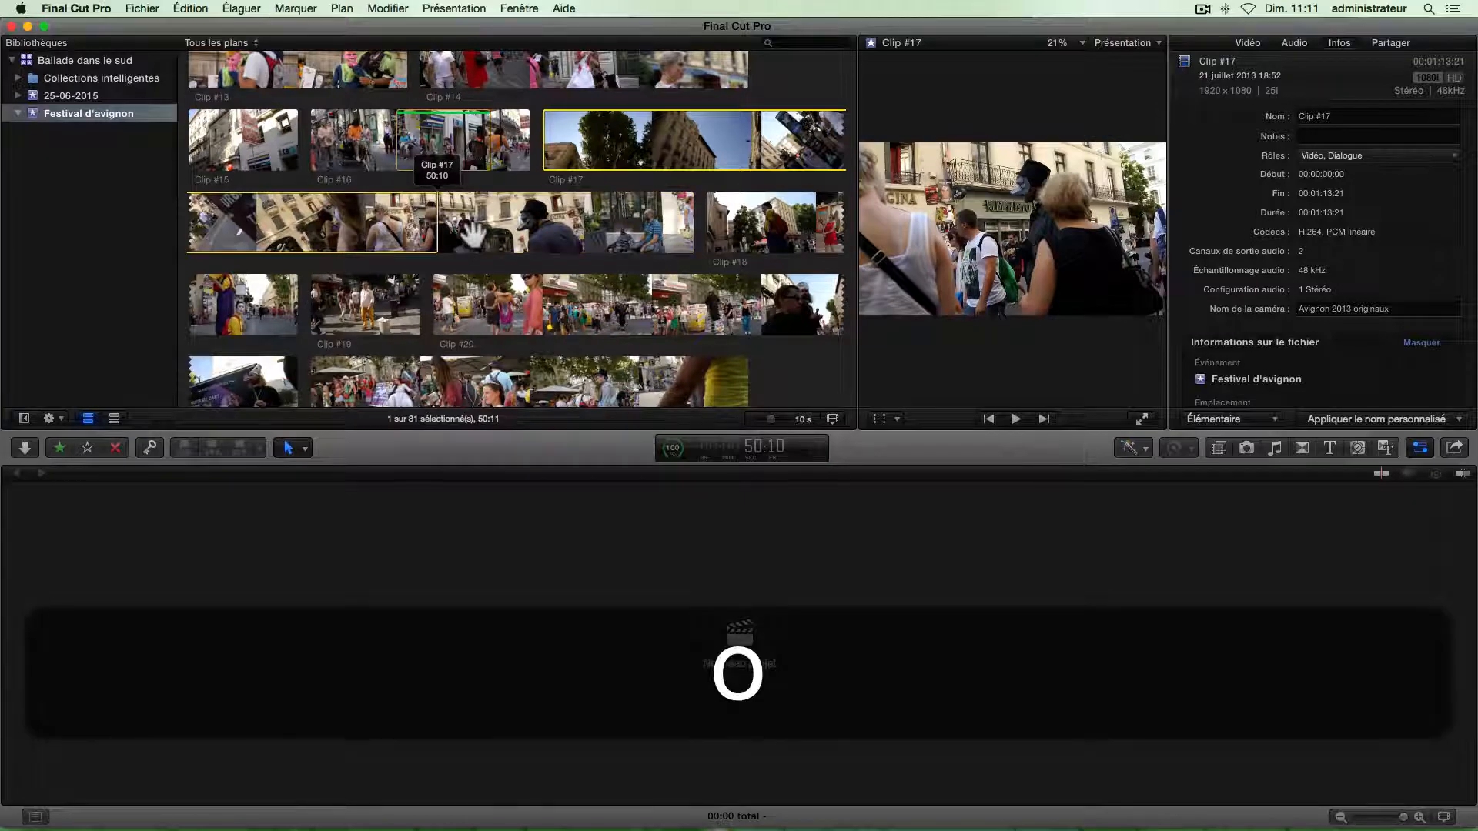
Step: Reject the selected range of Clip #17, clear its rating once, and reject the range again
scroll(472, 234, "down", 1)
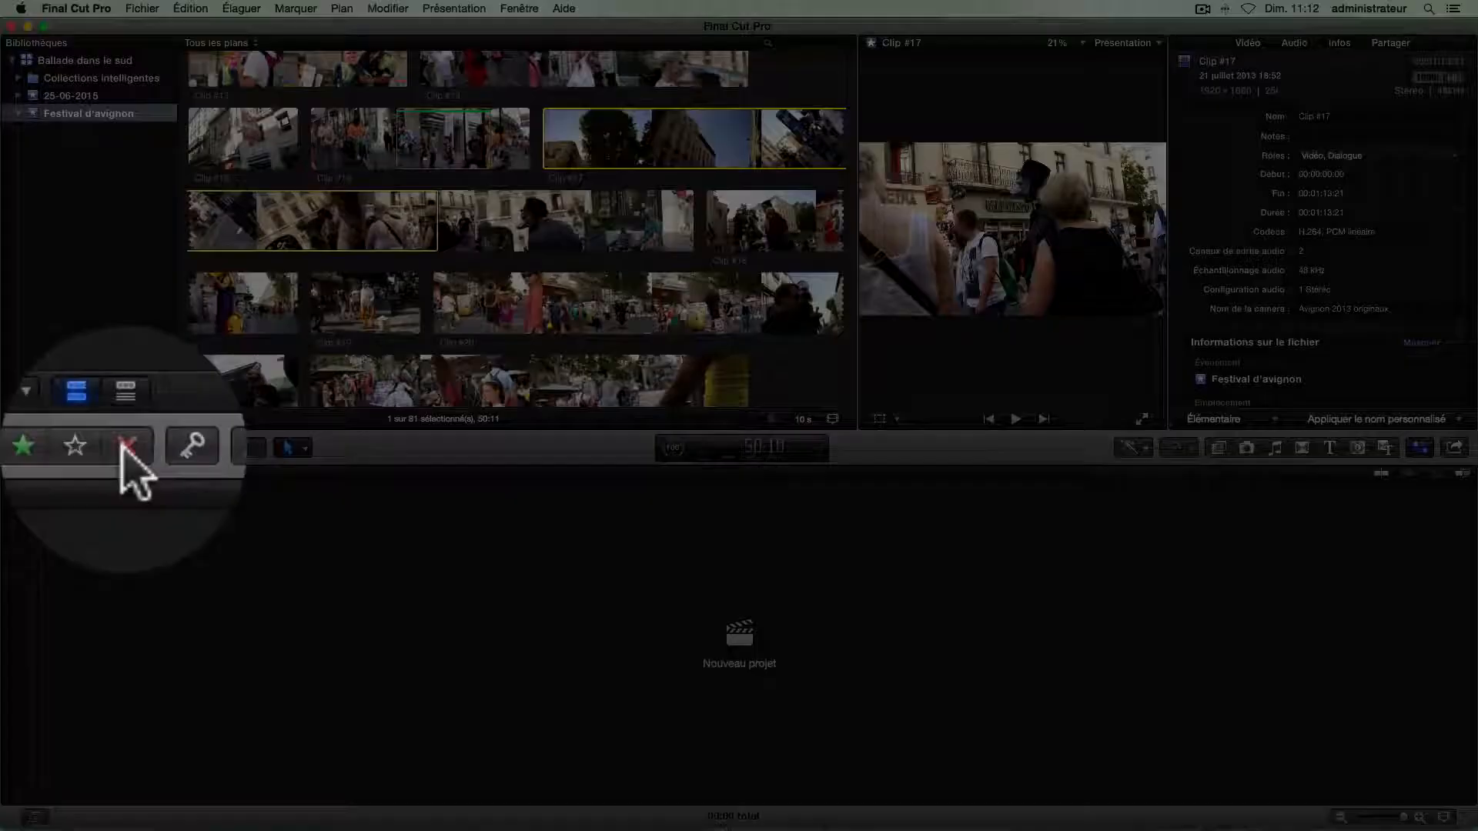
left_click(112, 447)
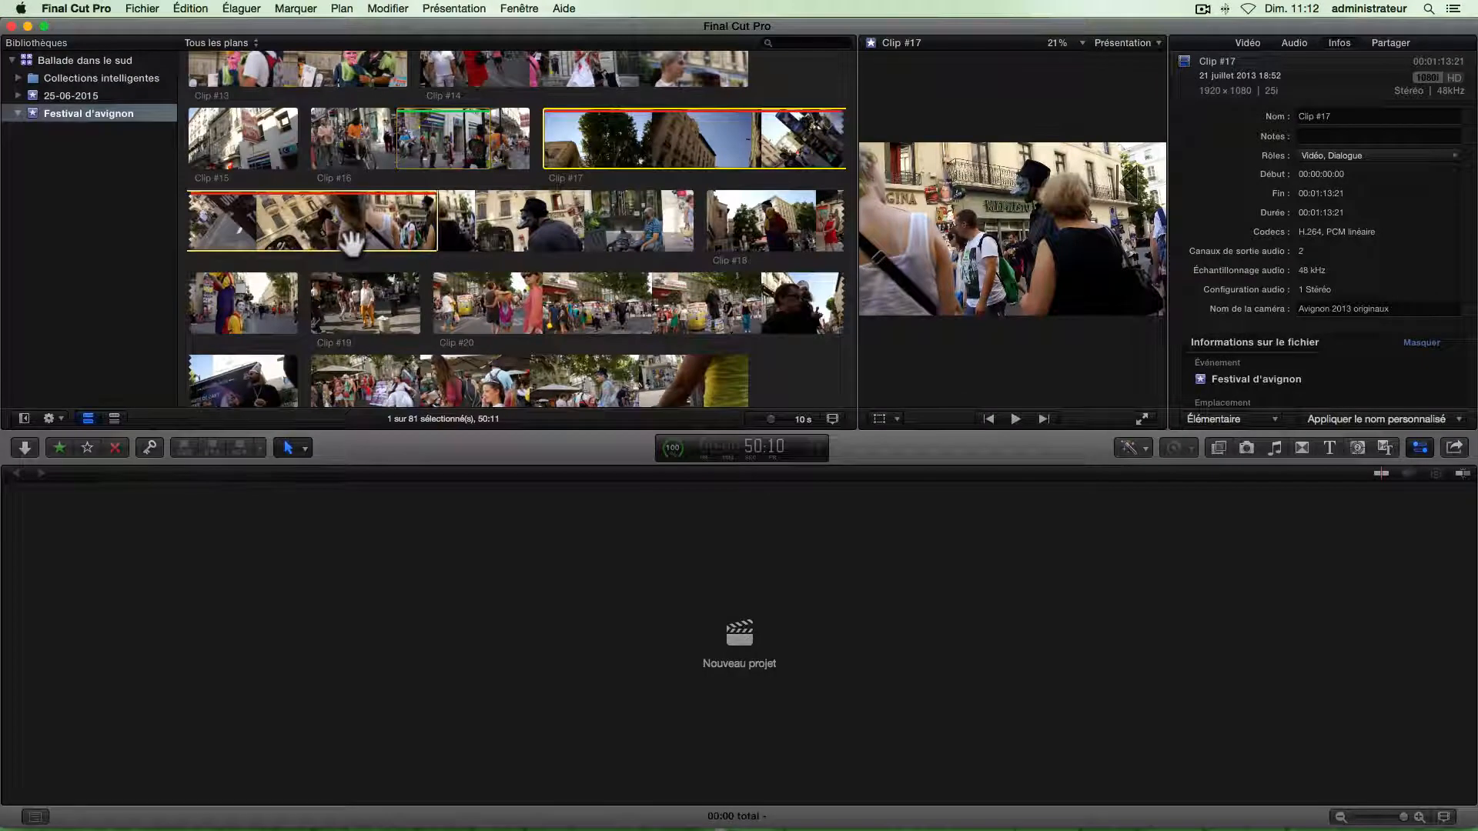
left_click(86, 449)
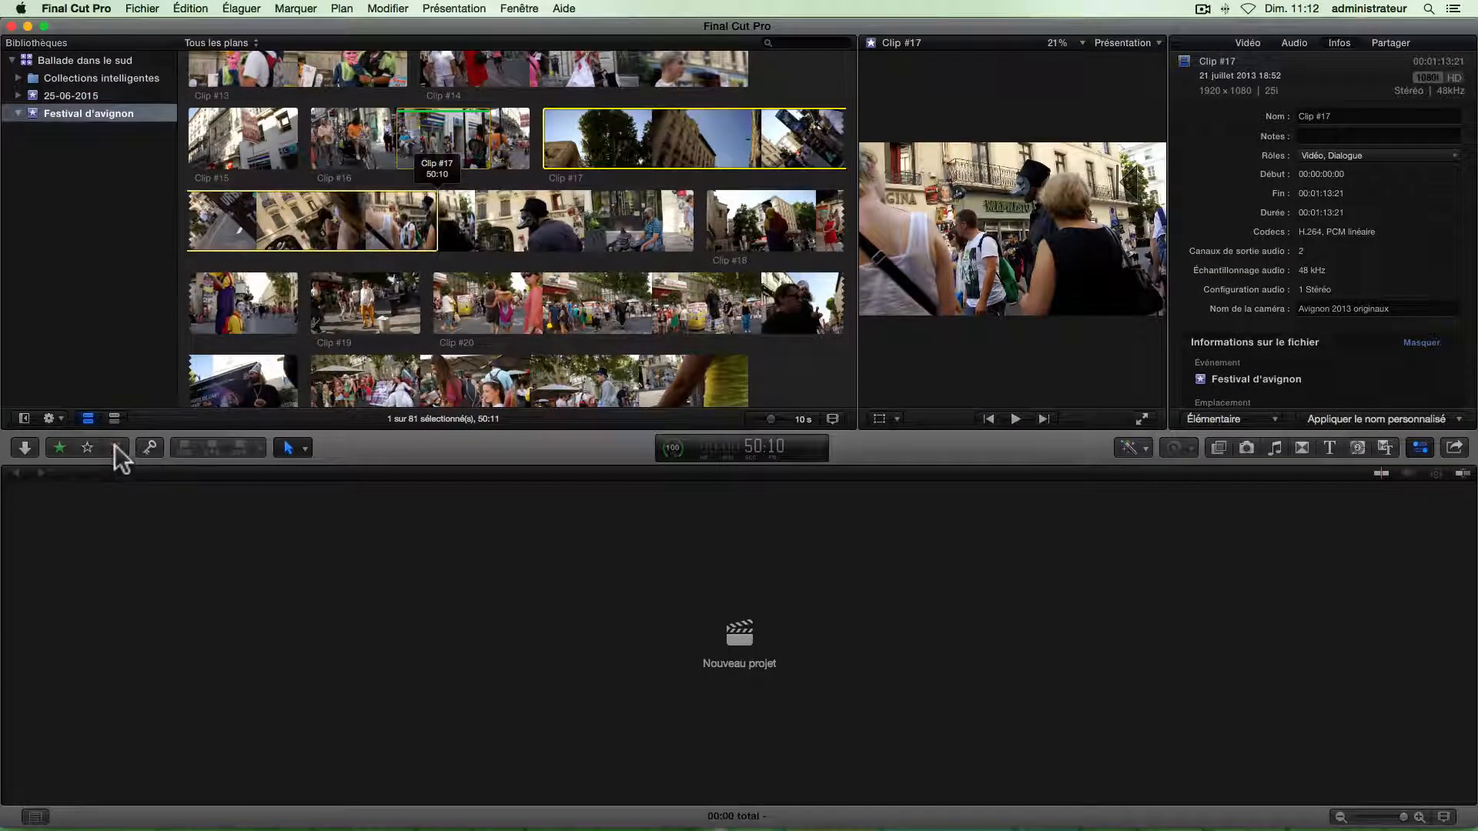
left_click(115, 448)
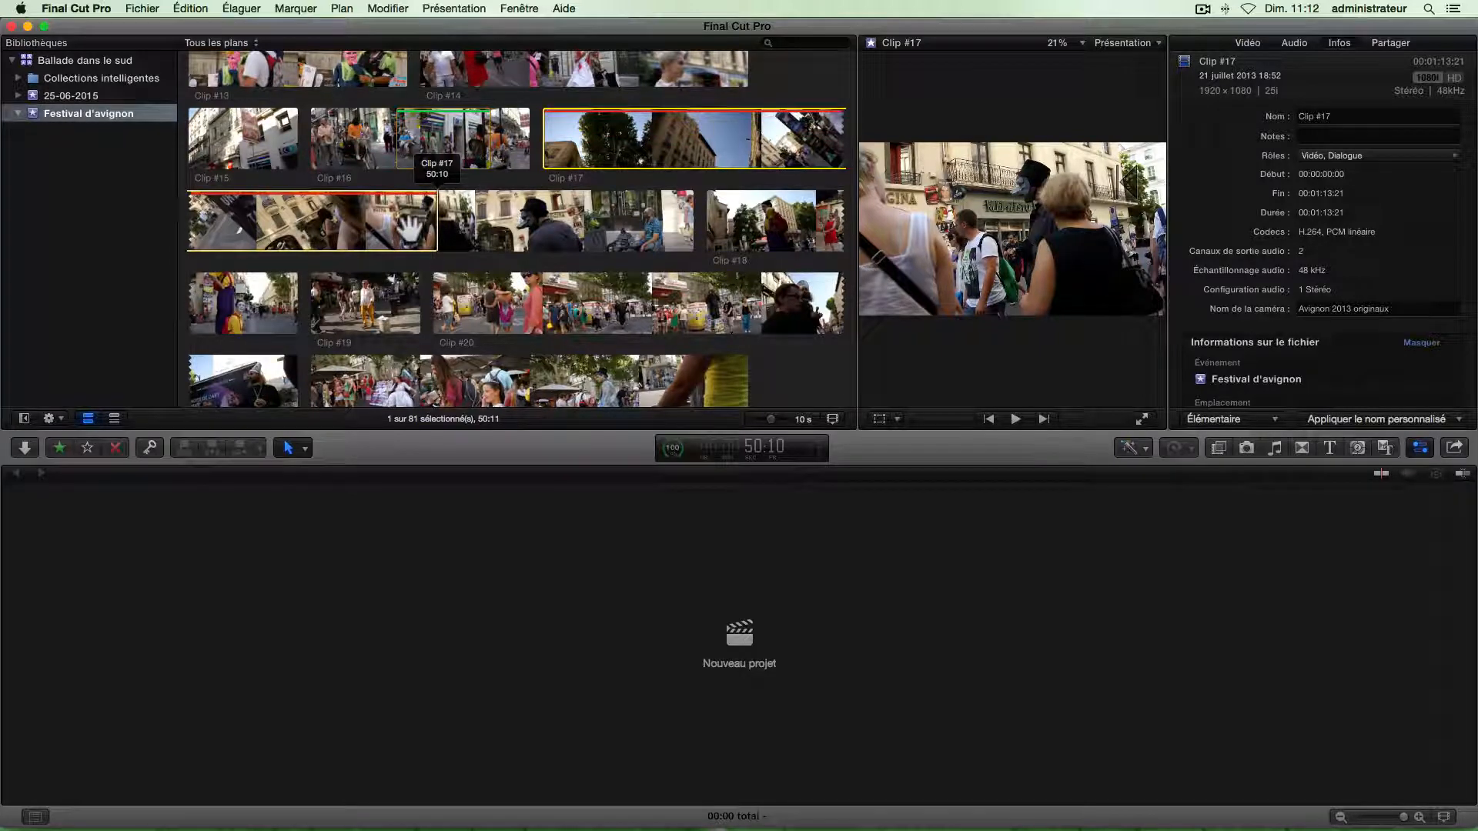
Step: Filter the browser with Masquer les plans rejetés and look through the remaining clips
left_click(204, 41)
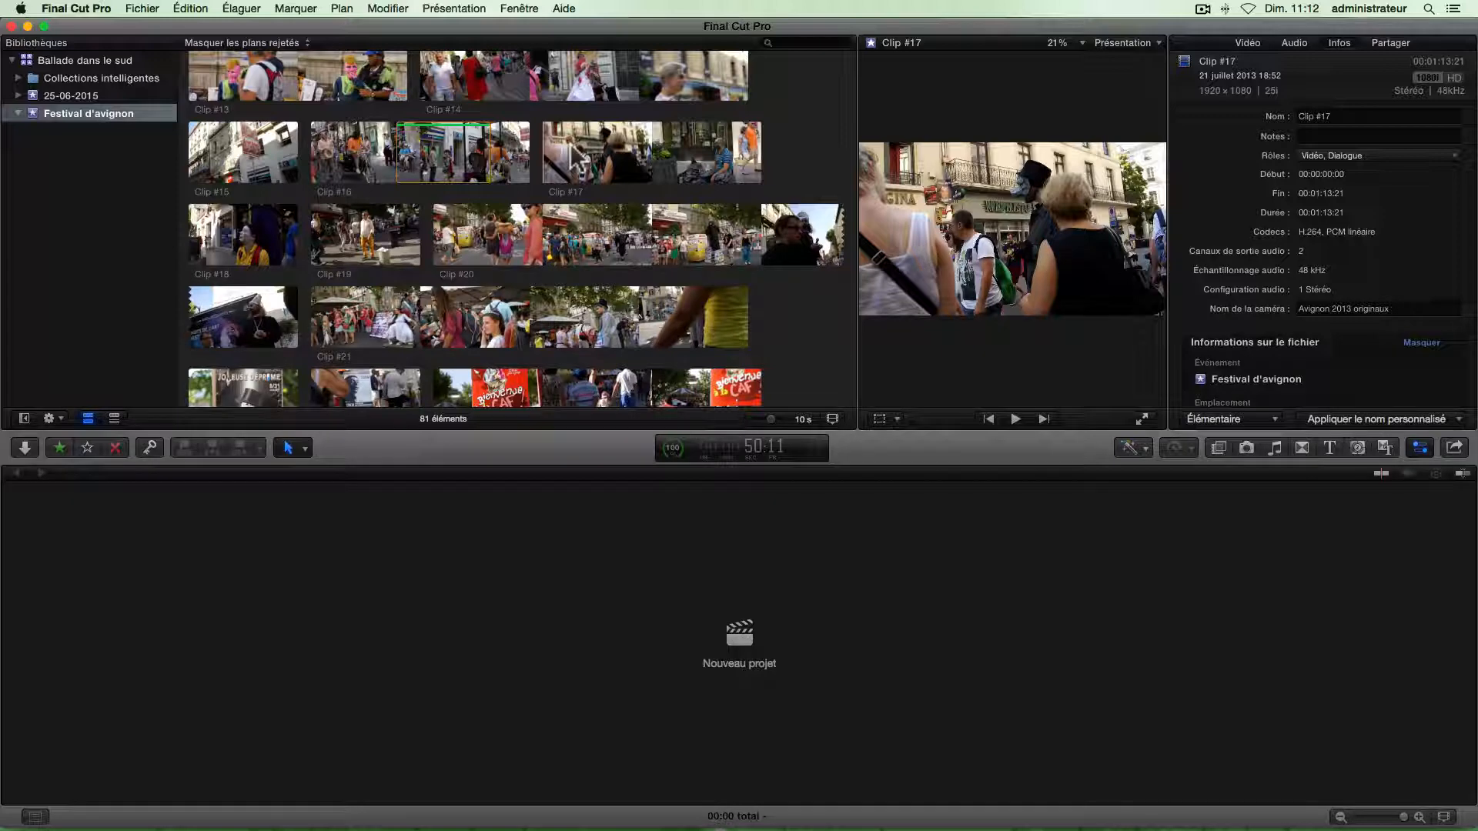
scroll(573, 154, "down", 3)
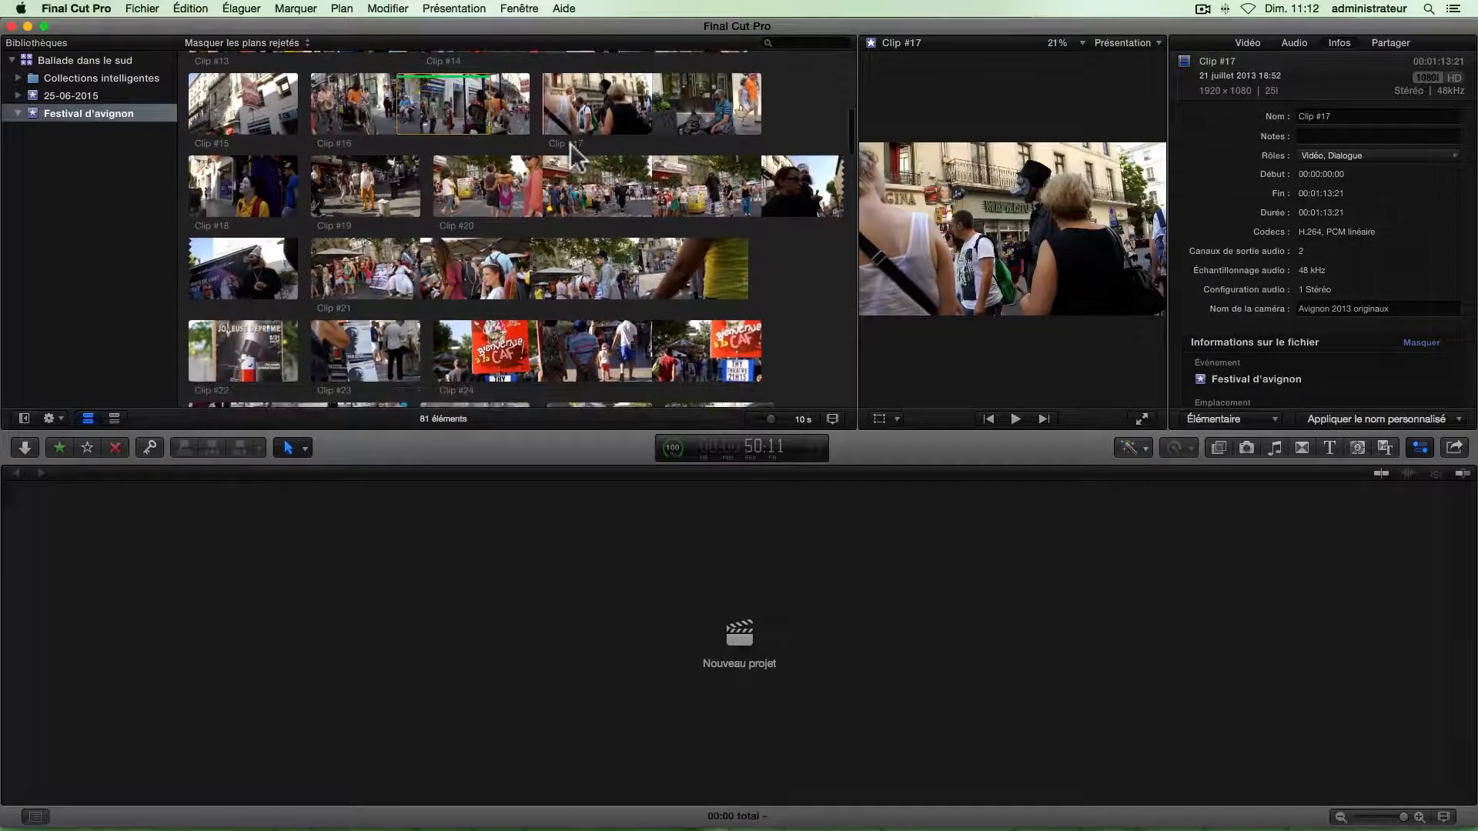
scroll(573, 154, "down", 5)
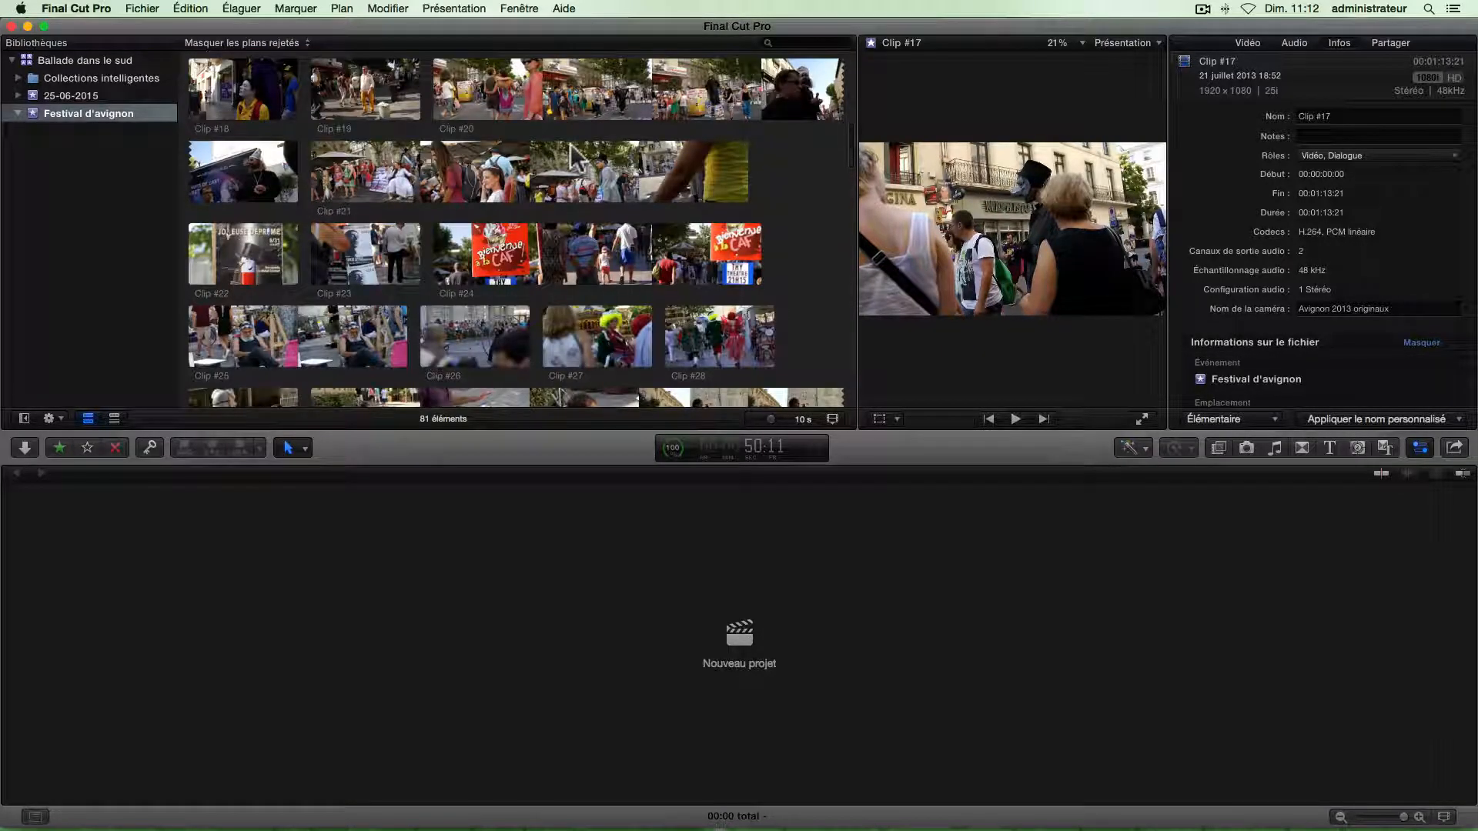
scroll(573, 154, "down", 4)
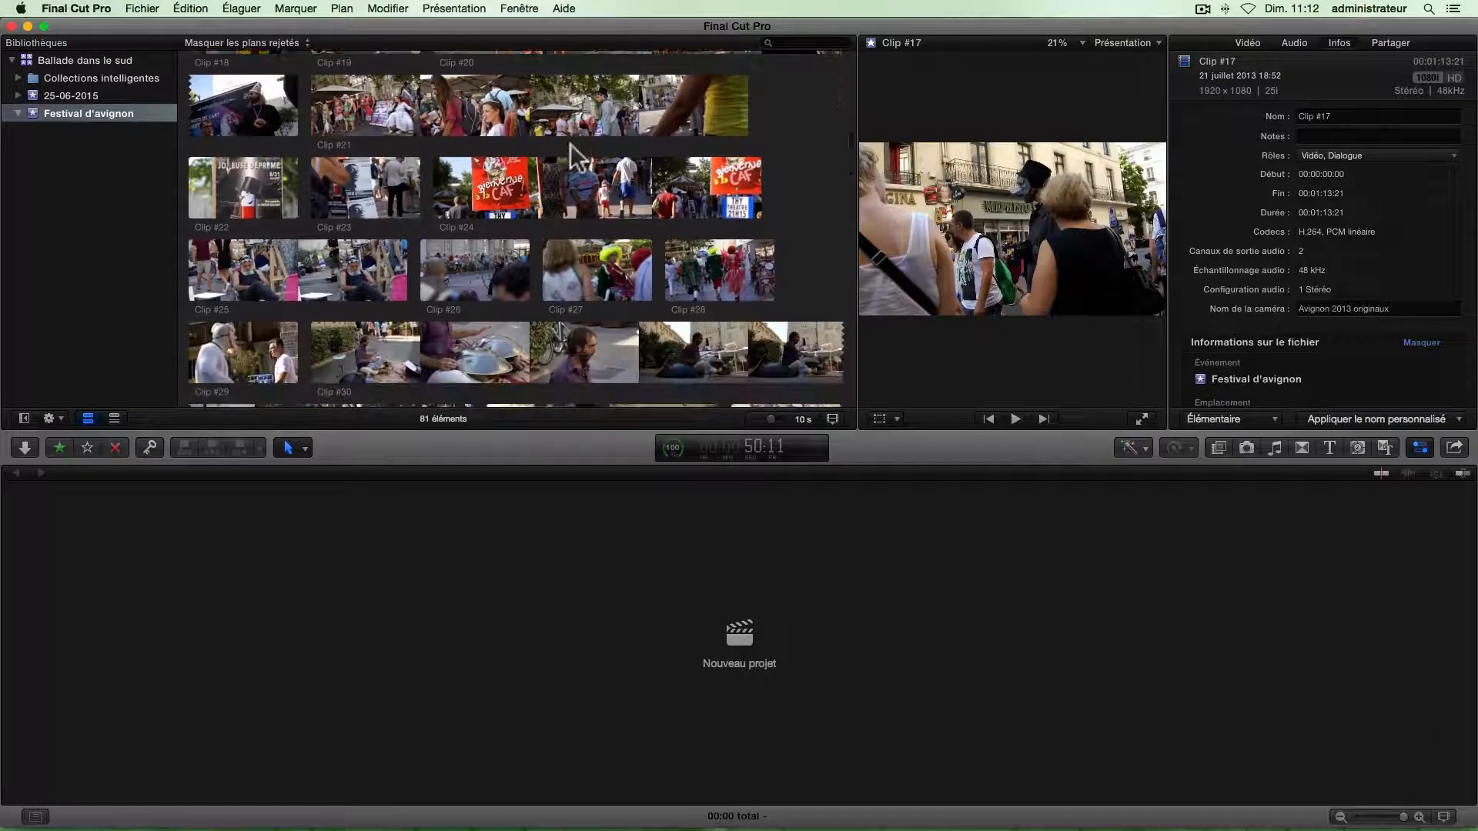
scroll(578, 157, "up", 9)
scroll(570, 145, "up", 15)
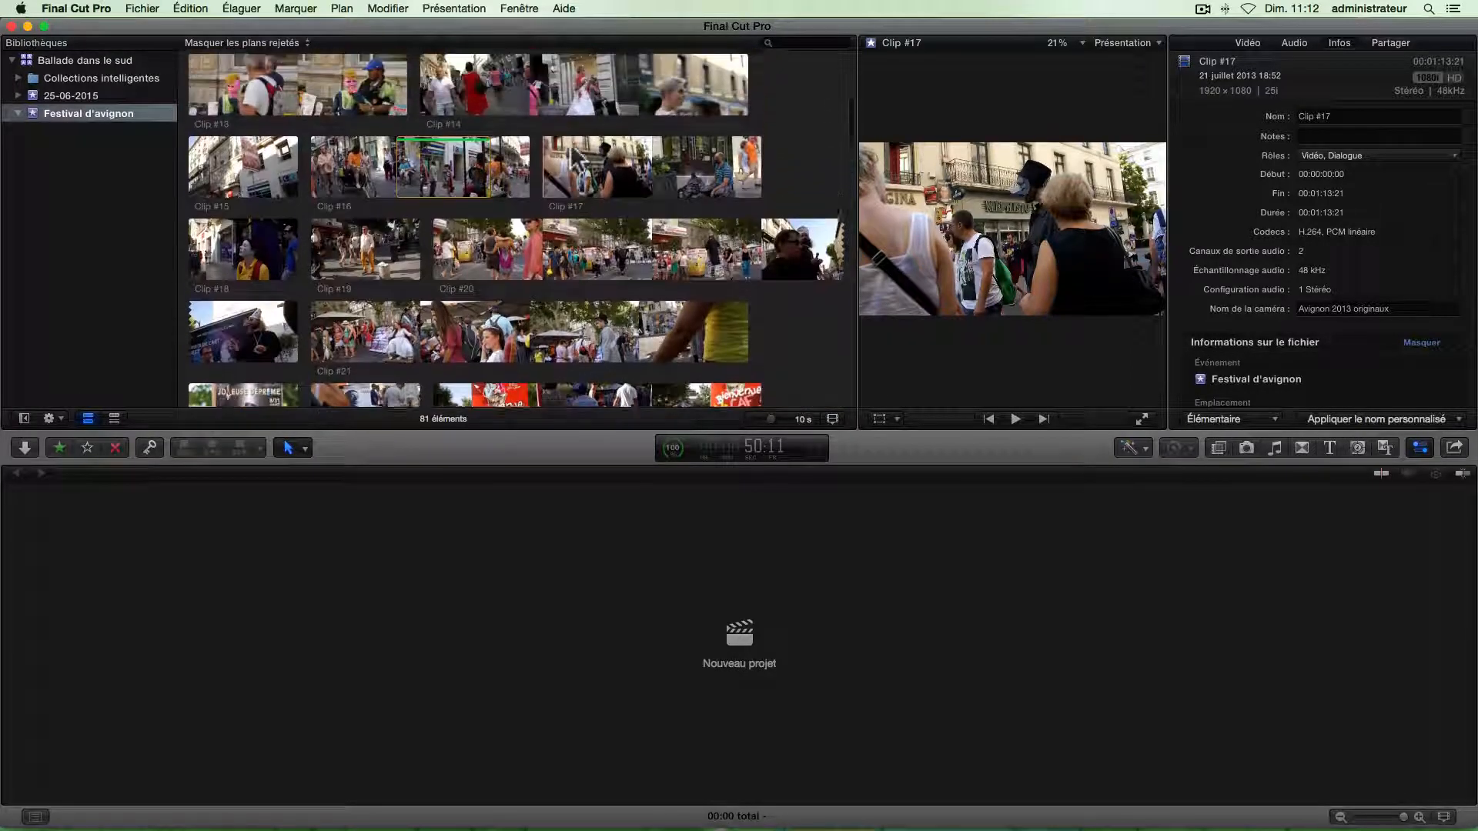
scroll(570, 145, "up", 2)
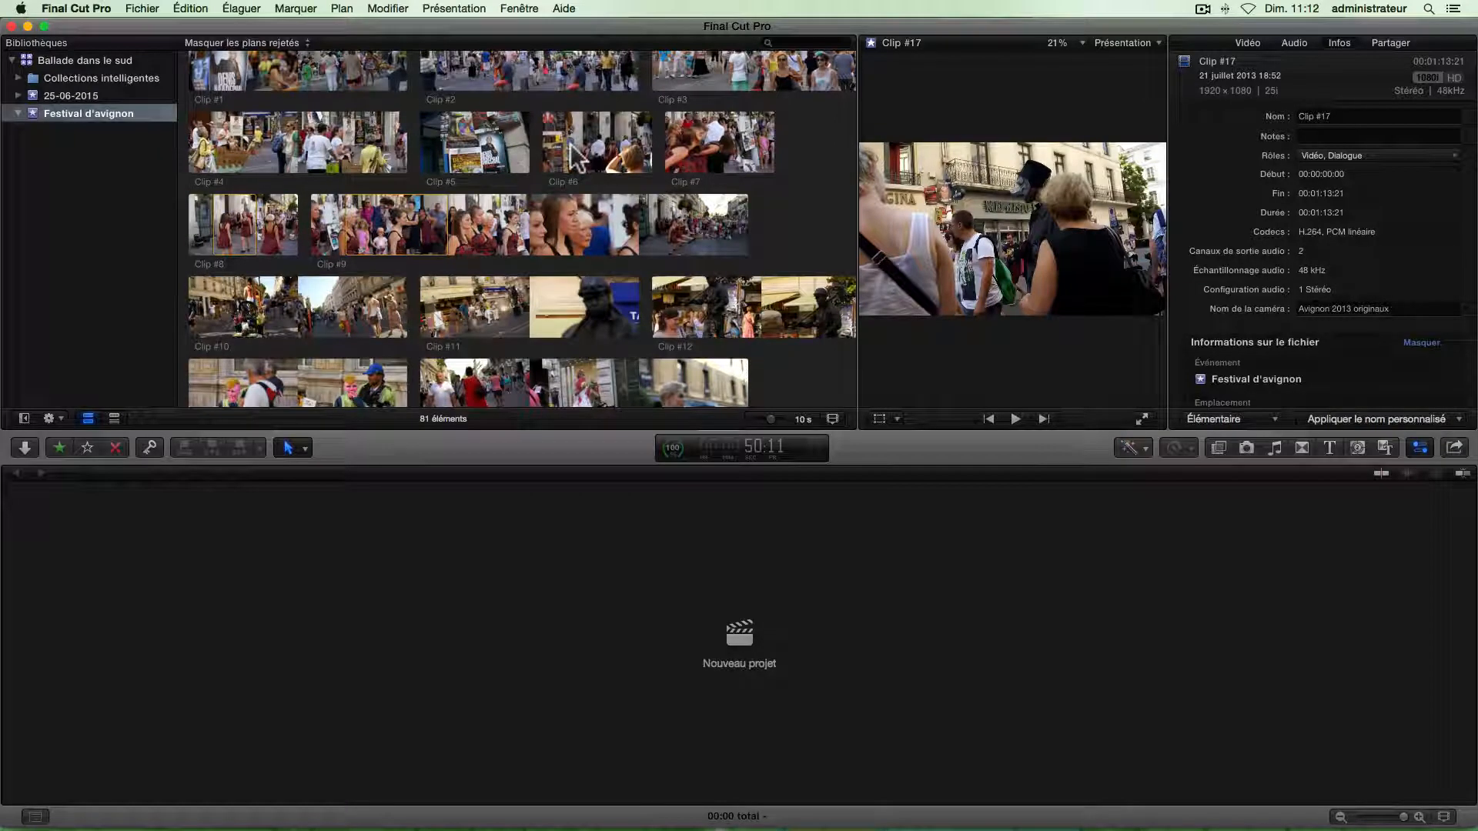
Step: Find Clip #38 in the browser and select its range from the beginning to 5:01, playing it to locate the end point
scroll(577, 157, "down", 20)
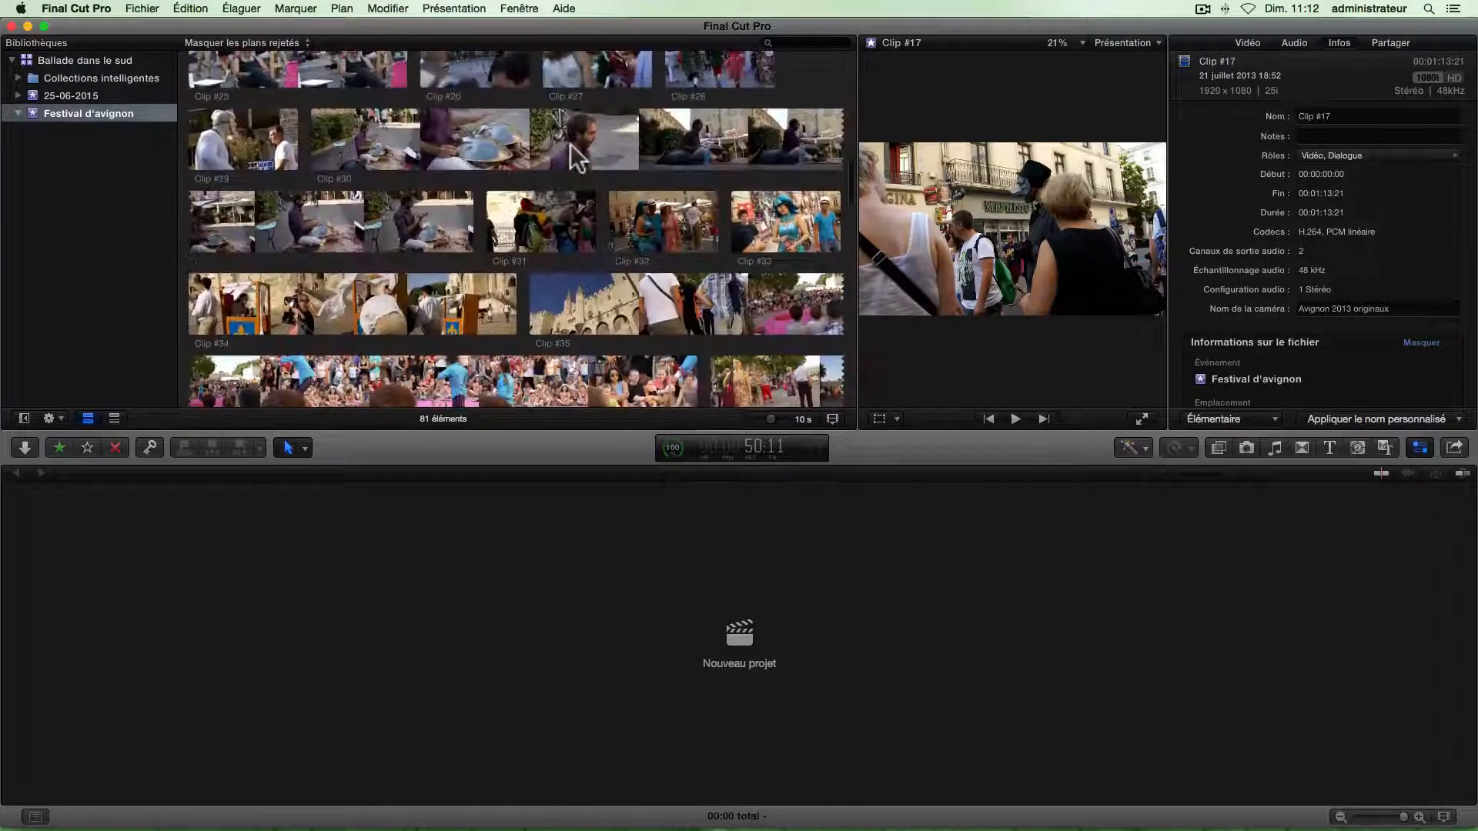
scroll(570, 146, "down", 2)
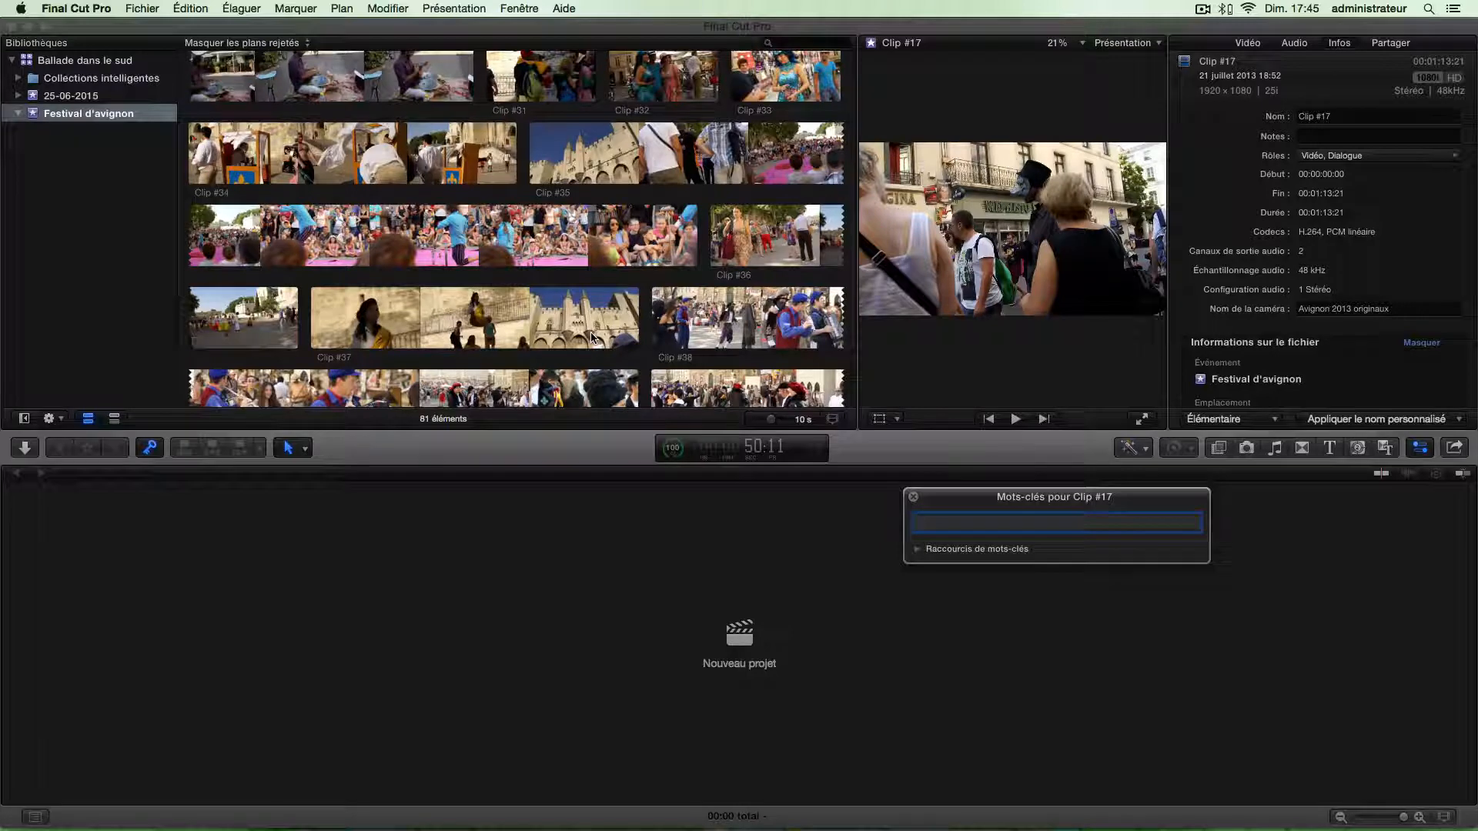
scroll(594, 337, "down", 3)
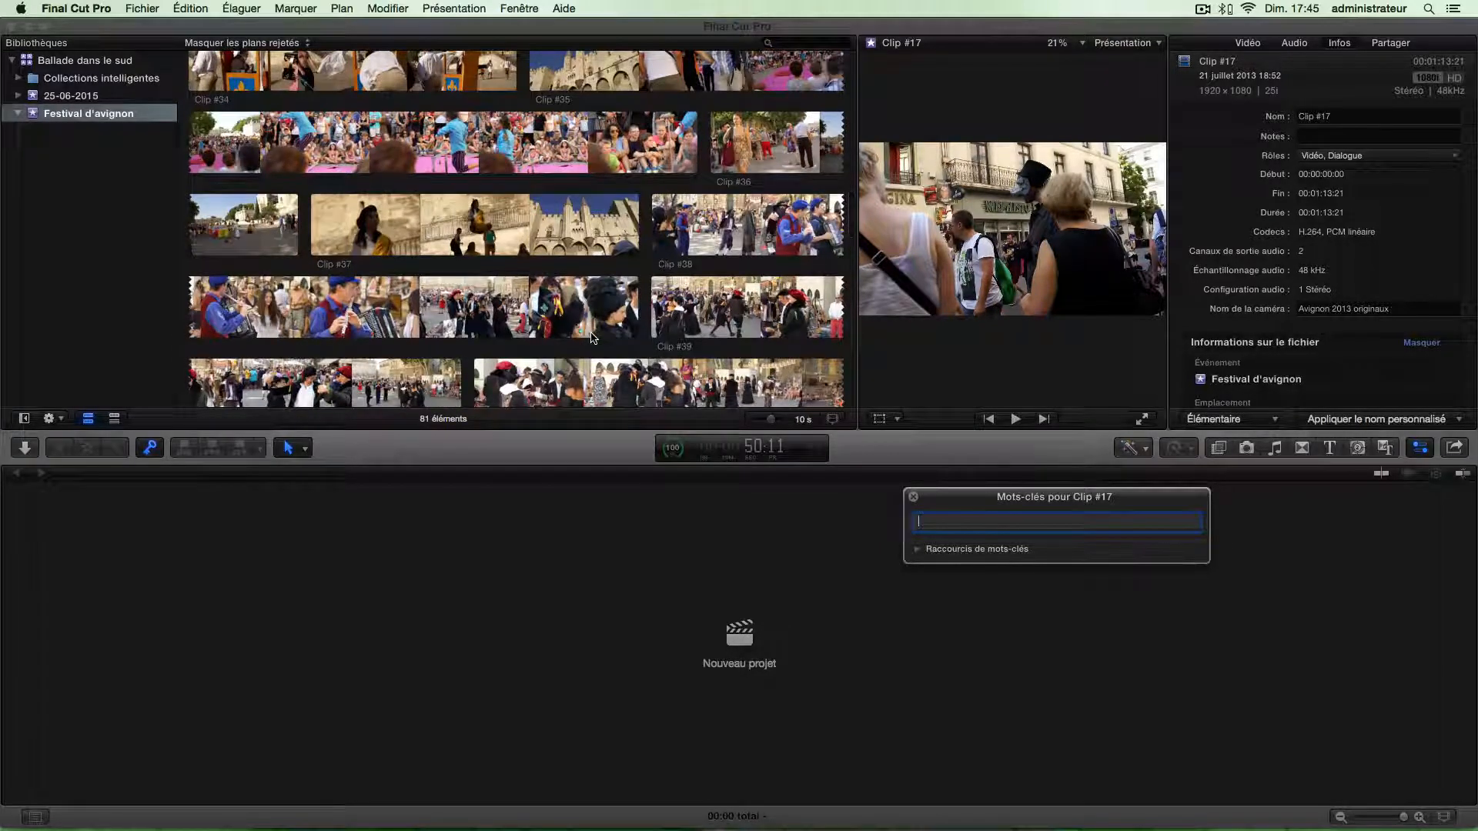
scroll(594, 333, "up", 2)
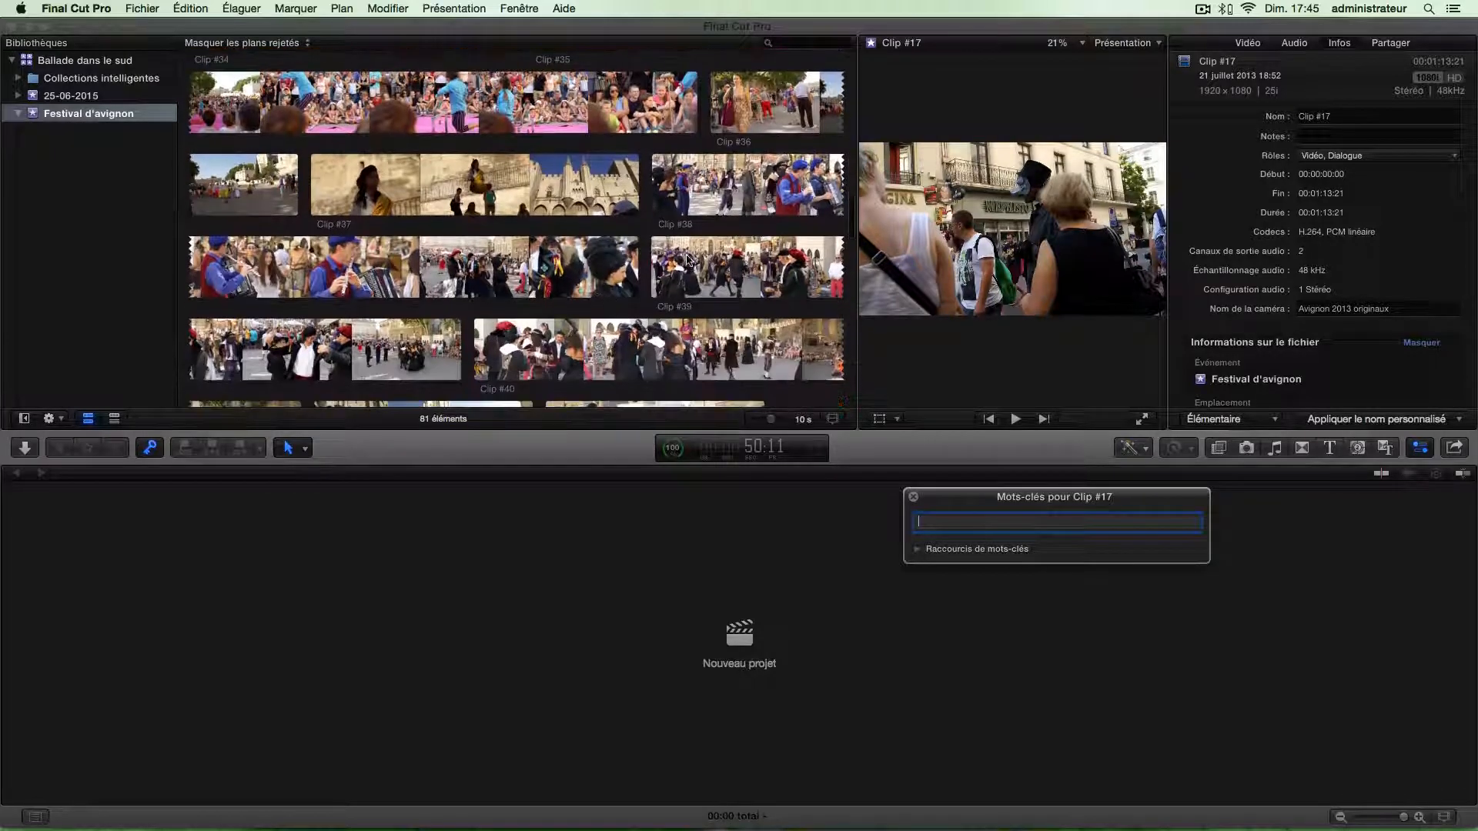
left_click(713, 229)
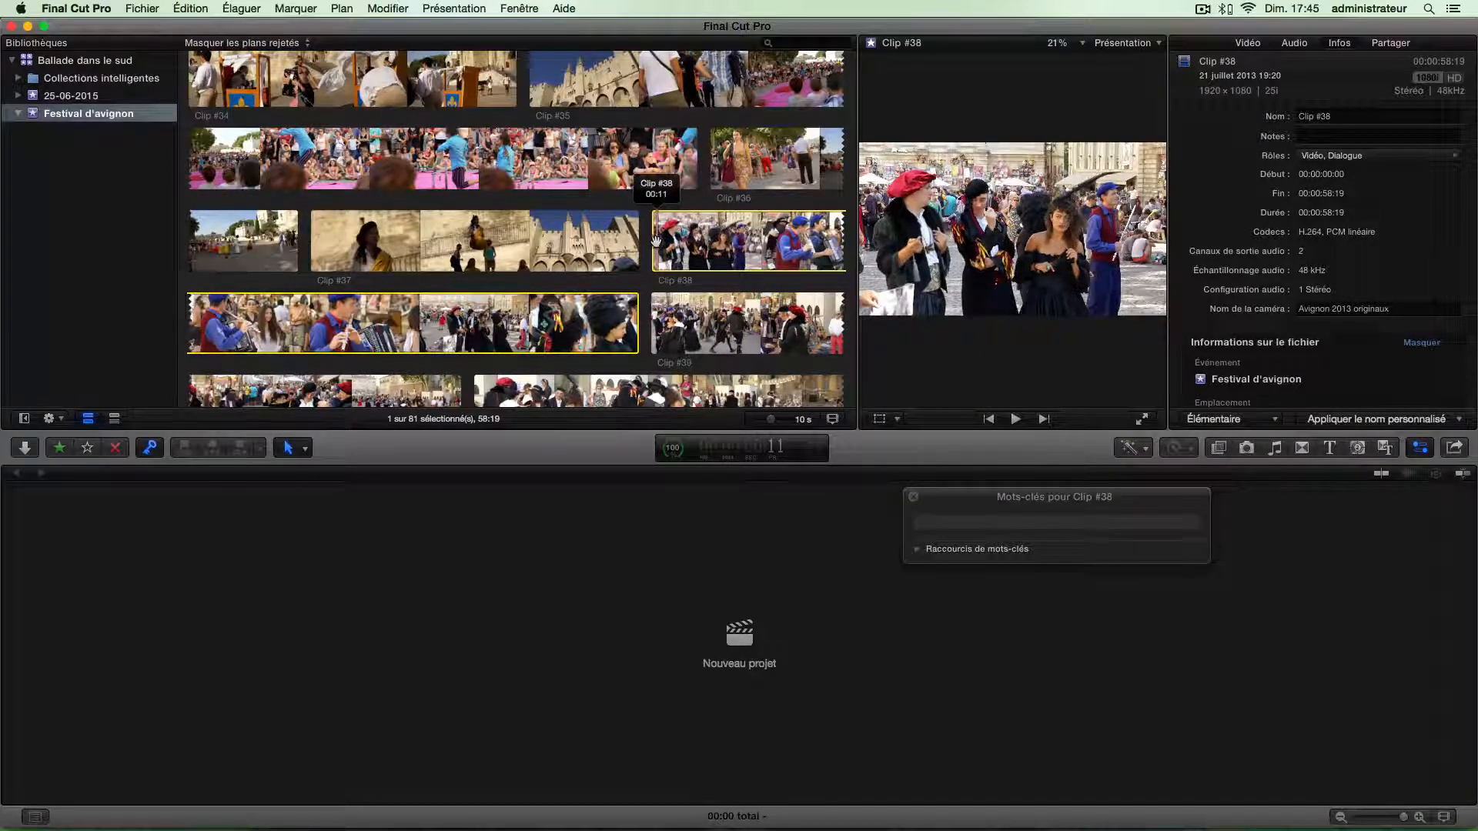
key("space")
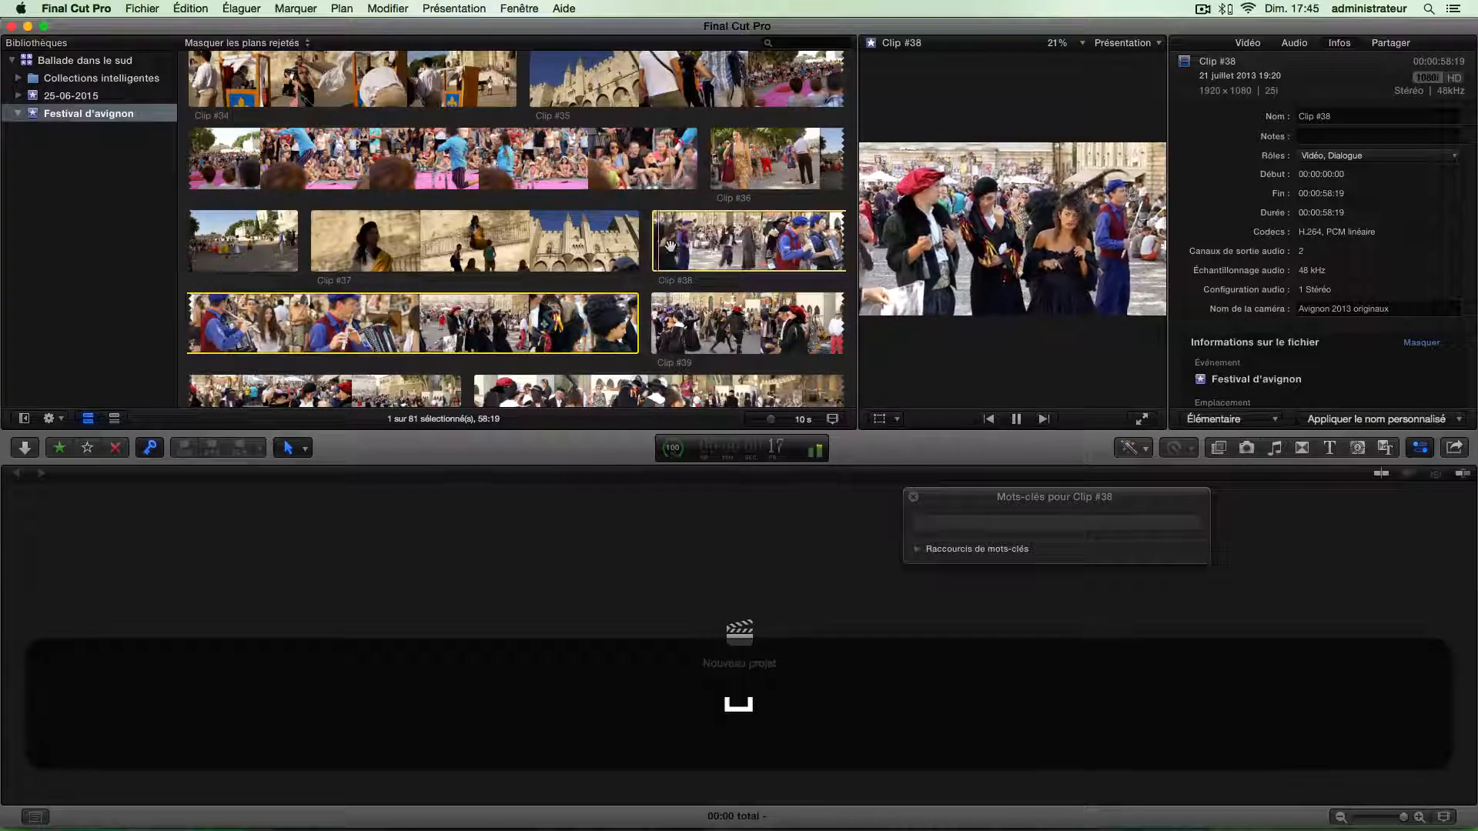
key("XF86AudioRaiseVolume")
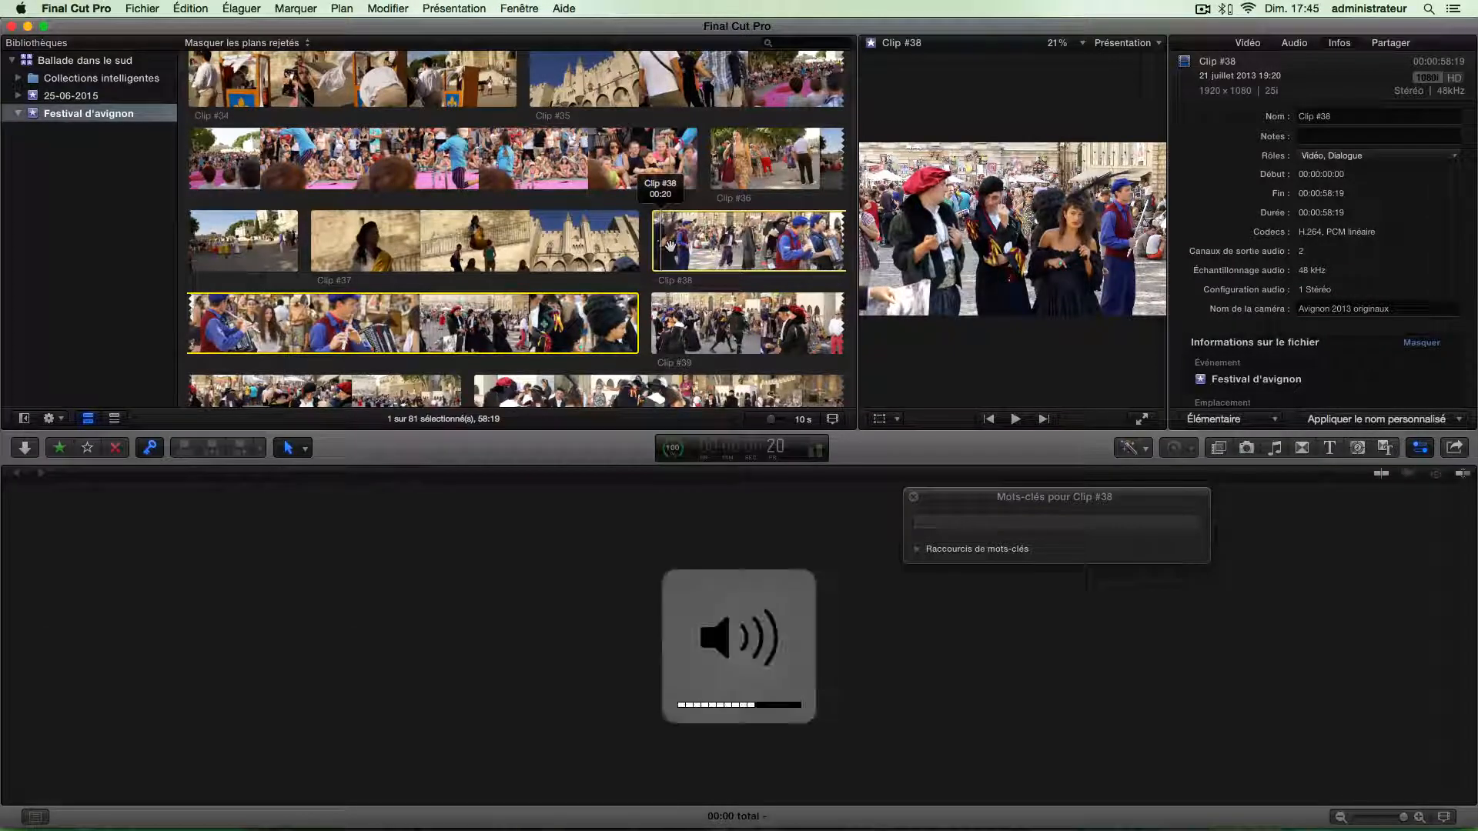
key("space")
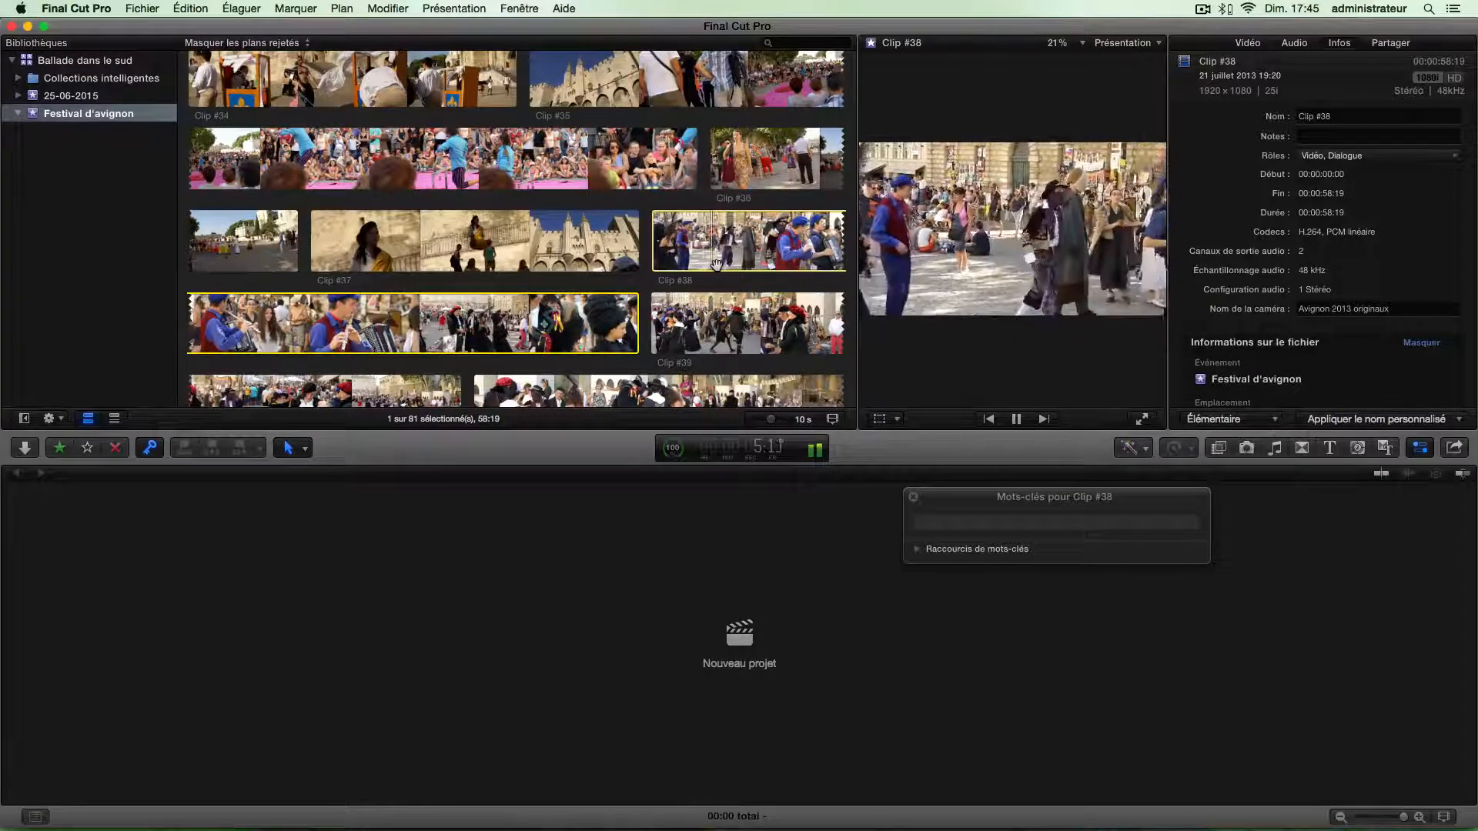
key("space")
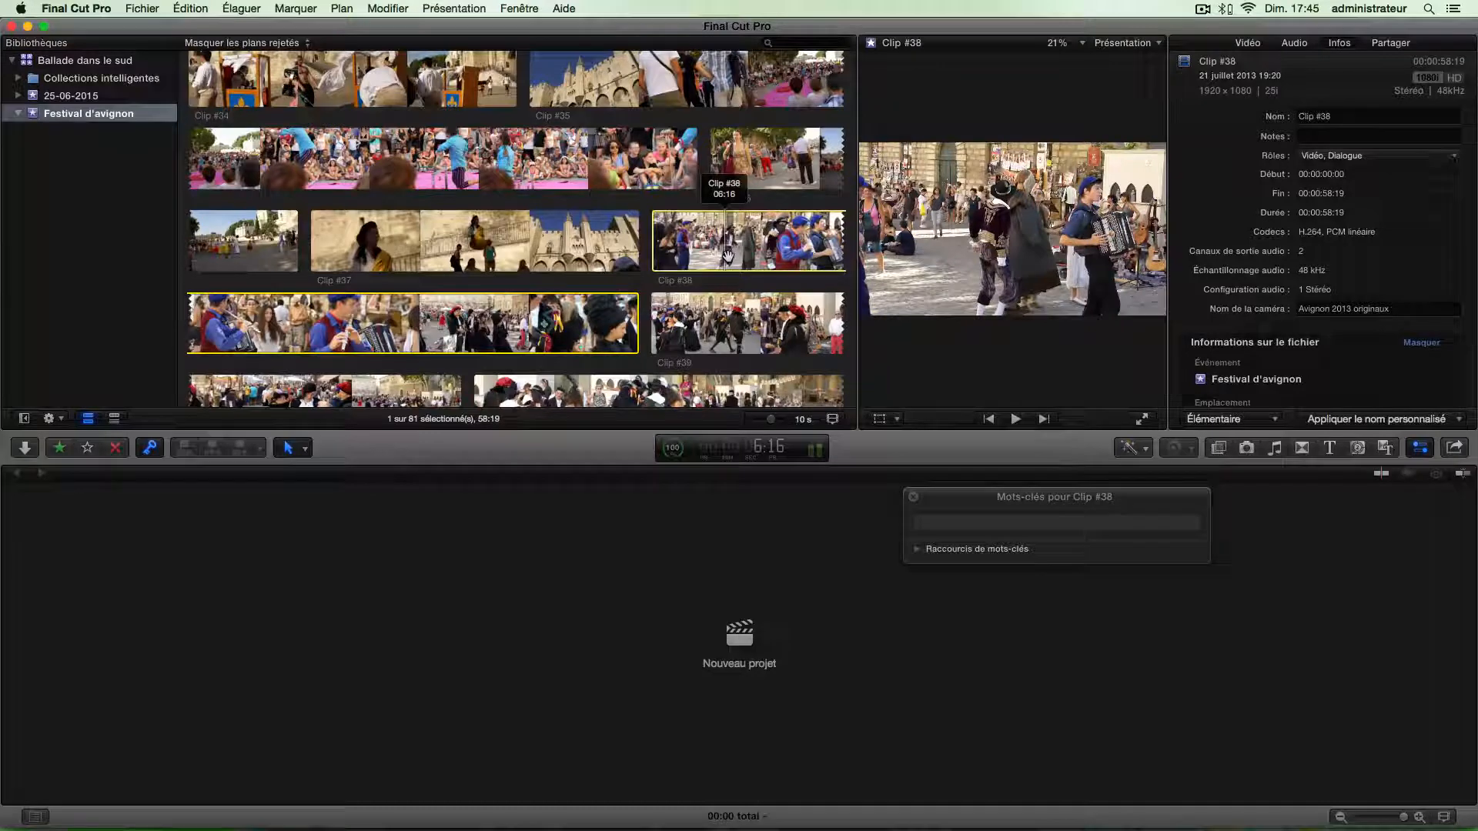
key("Left")
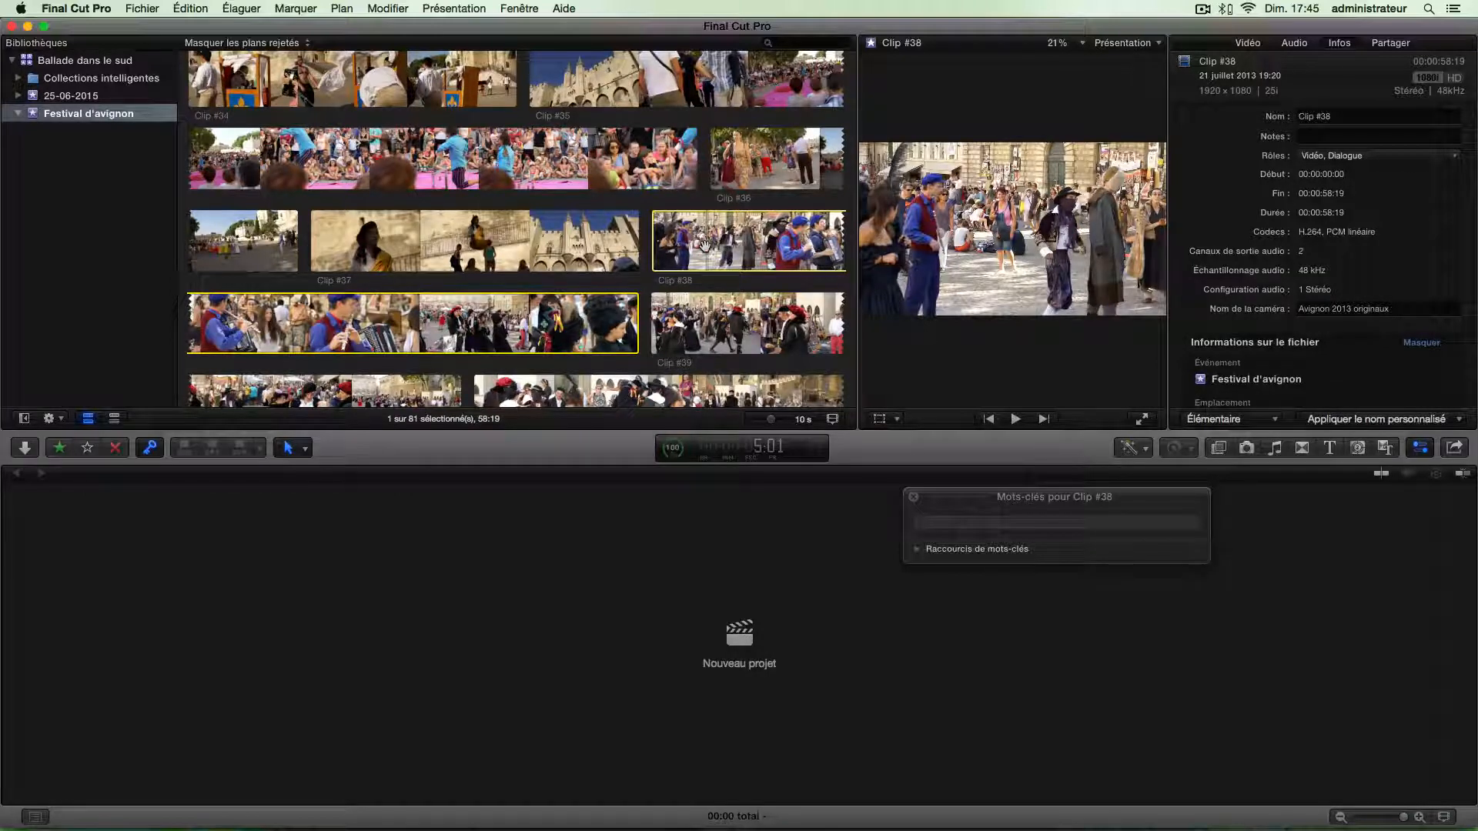
key("o")
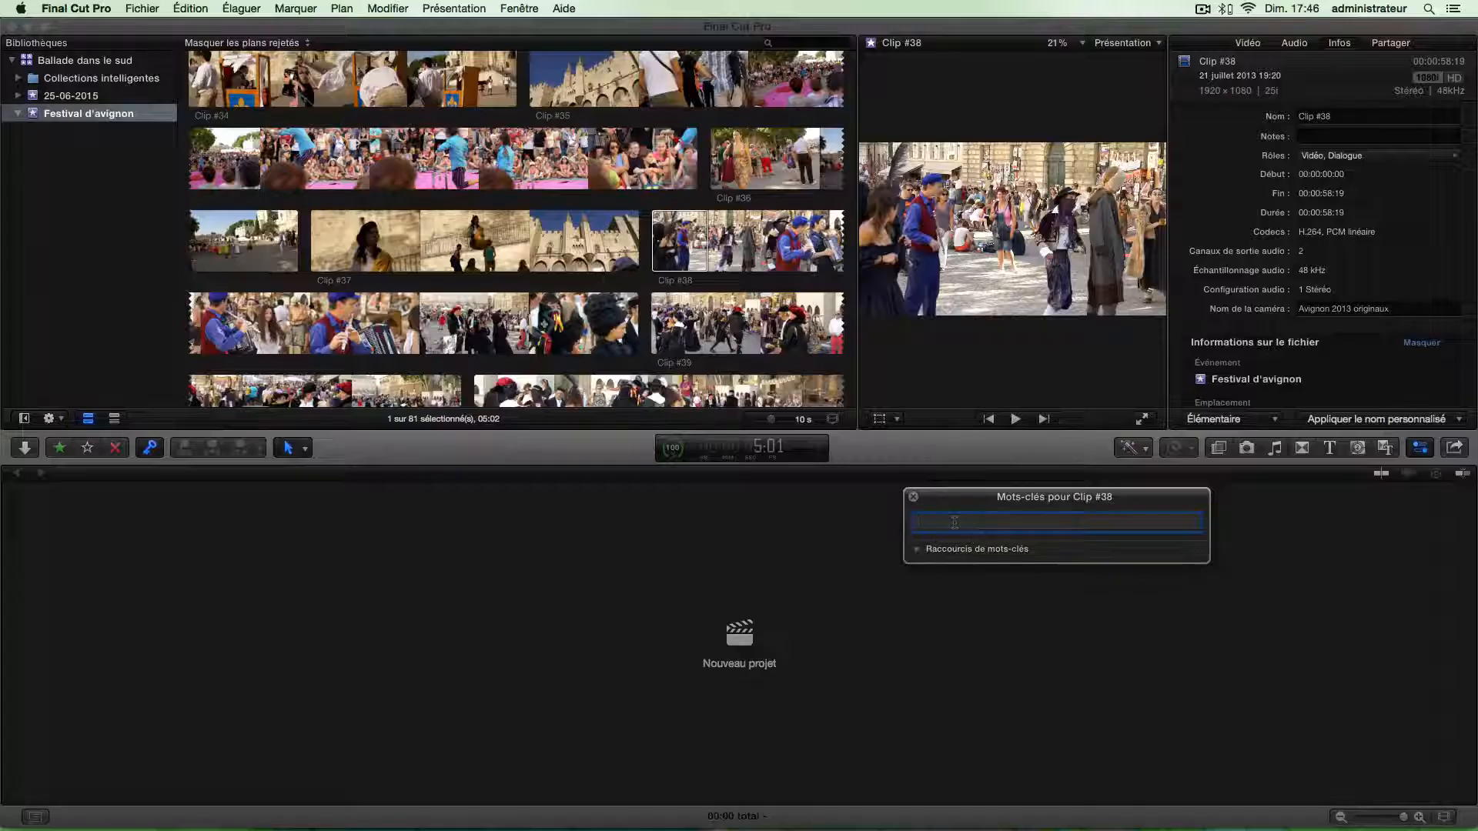
Step: Assign the keyword "comédiens" to the selected range of Clip #38
type("c")
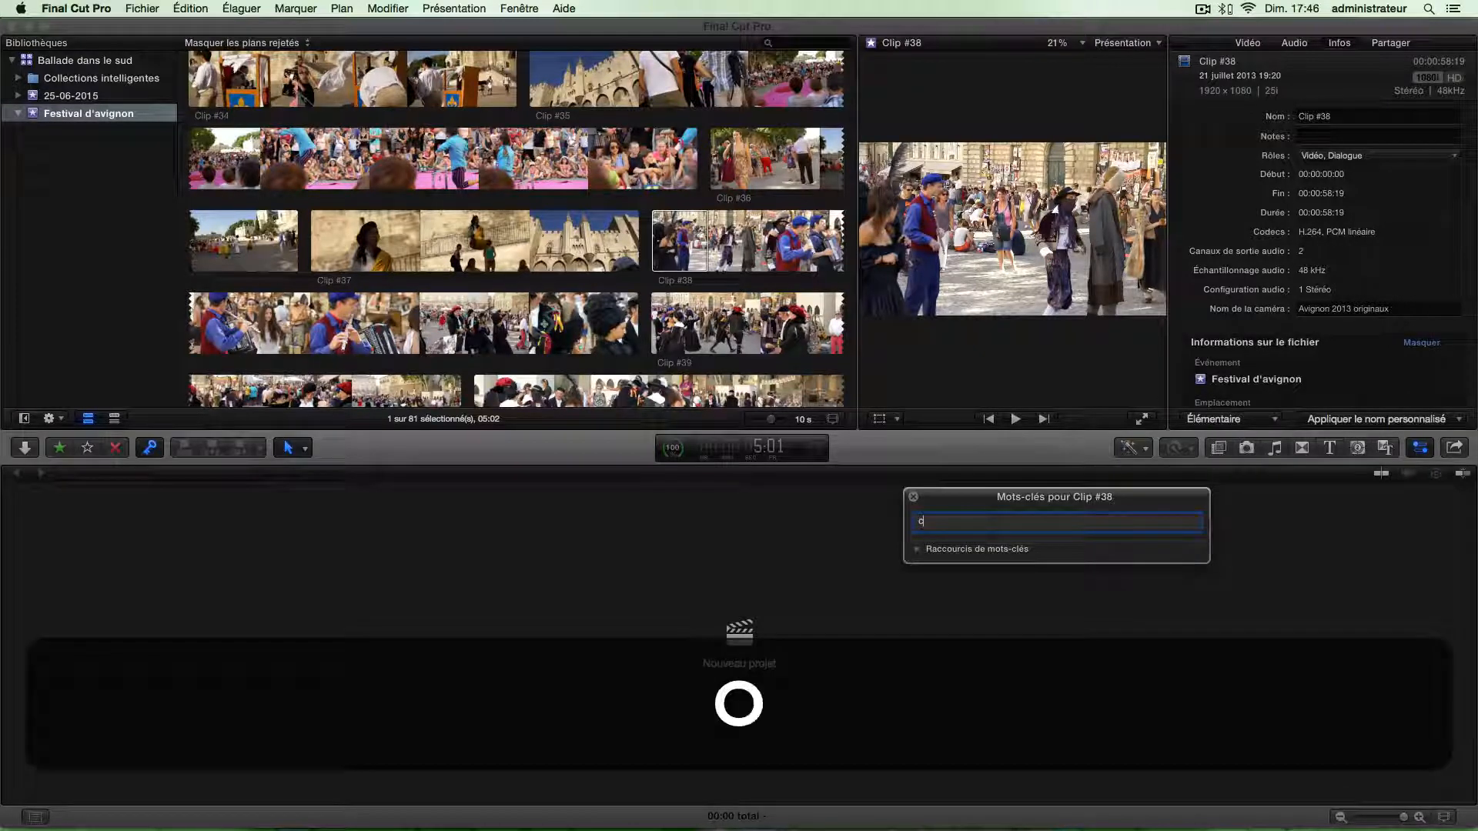
type("omé&")
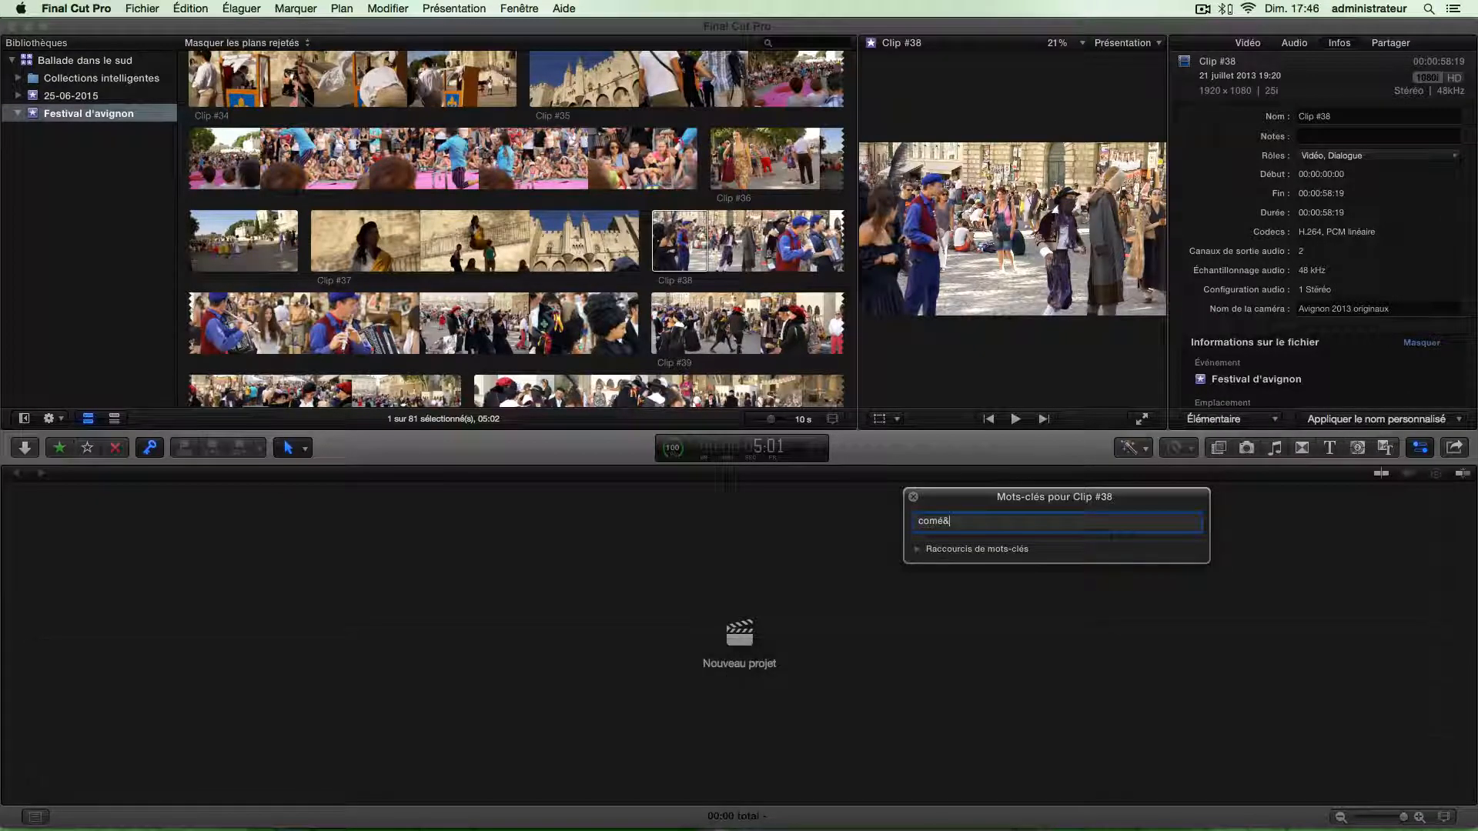
key("BackSpace")
type("diens")
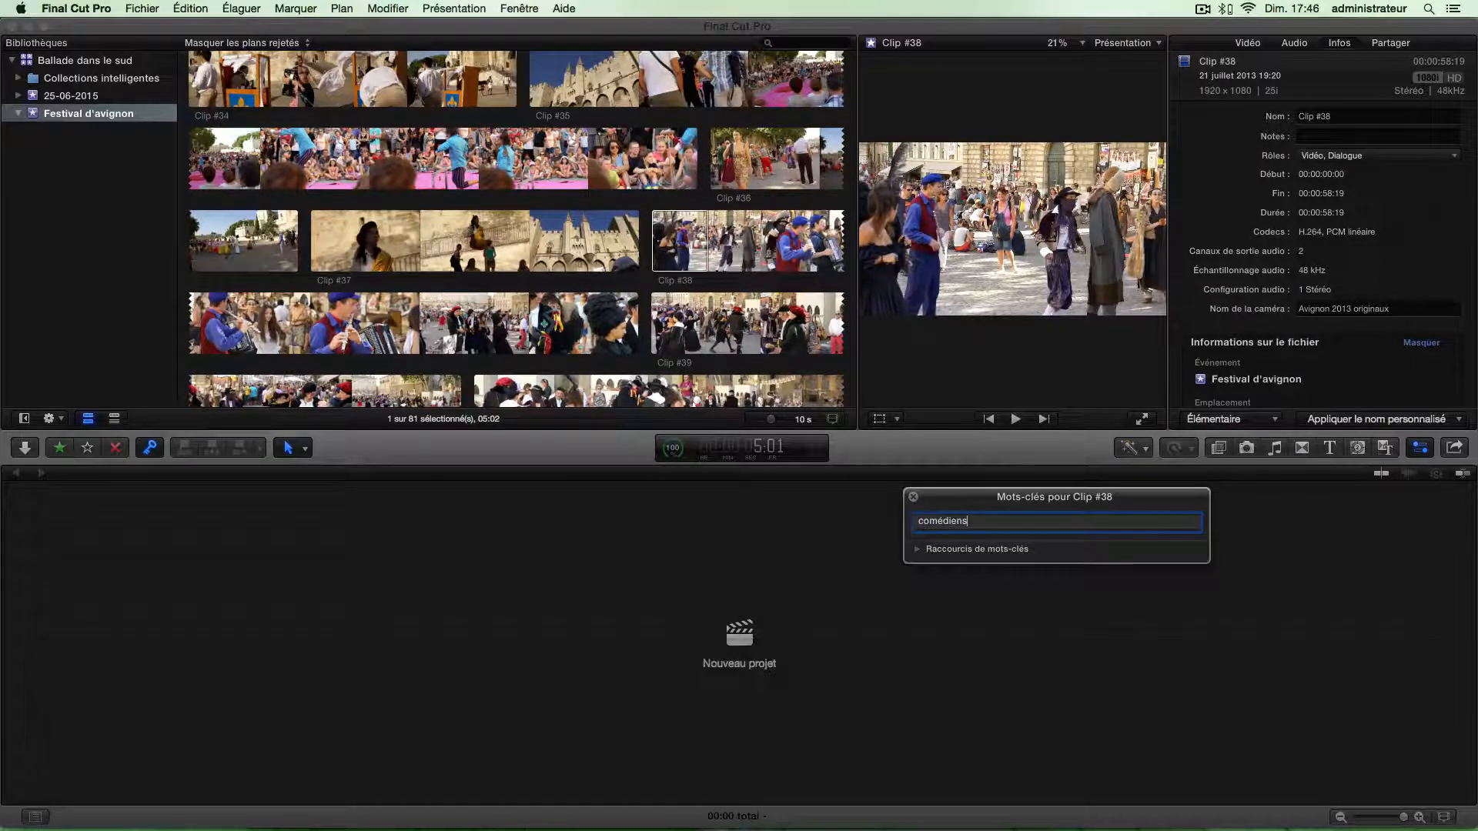
key("Return")
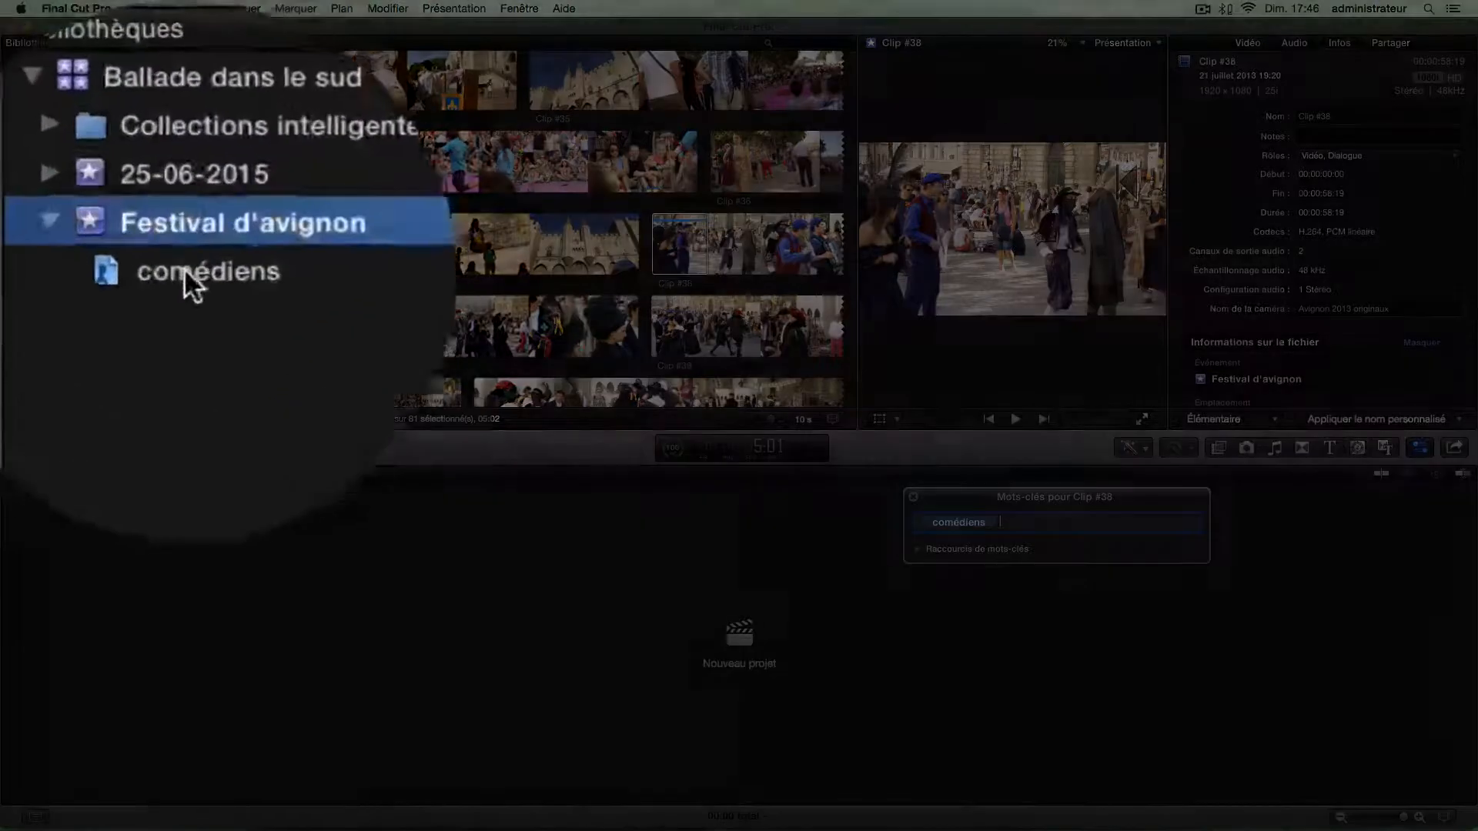
Step: Check the clip in the comédiens keyword collection, and return to the Festival d'avignon event
left_click(230, 338)
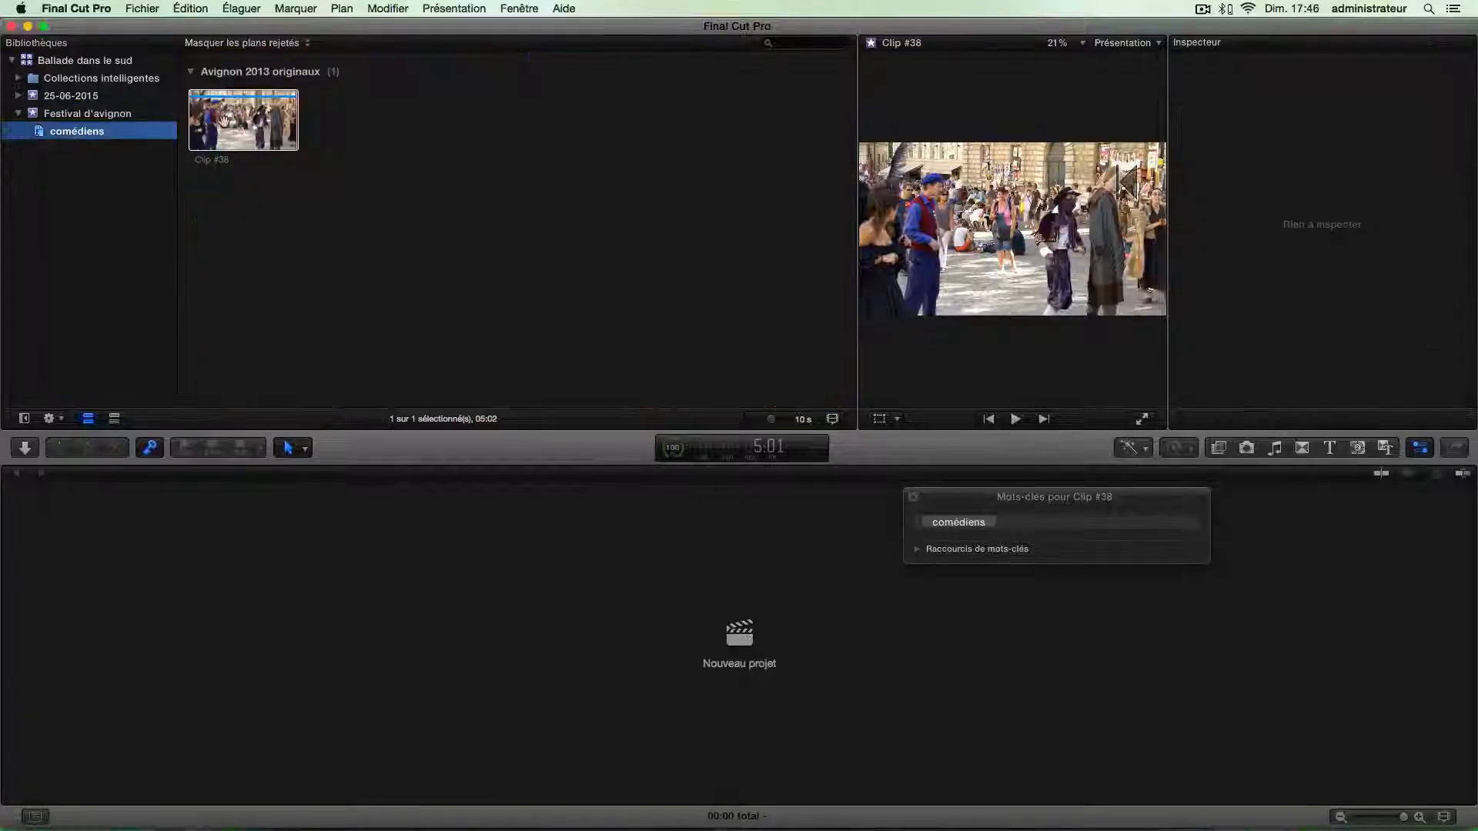
left_click(290, 117)
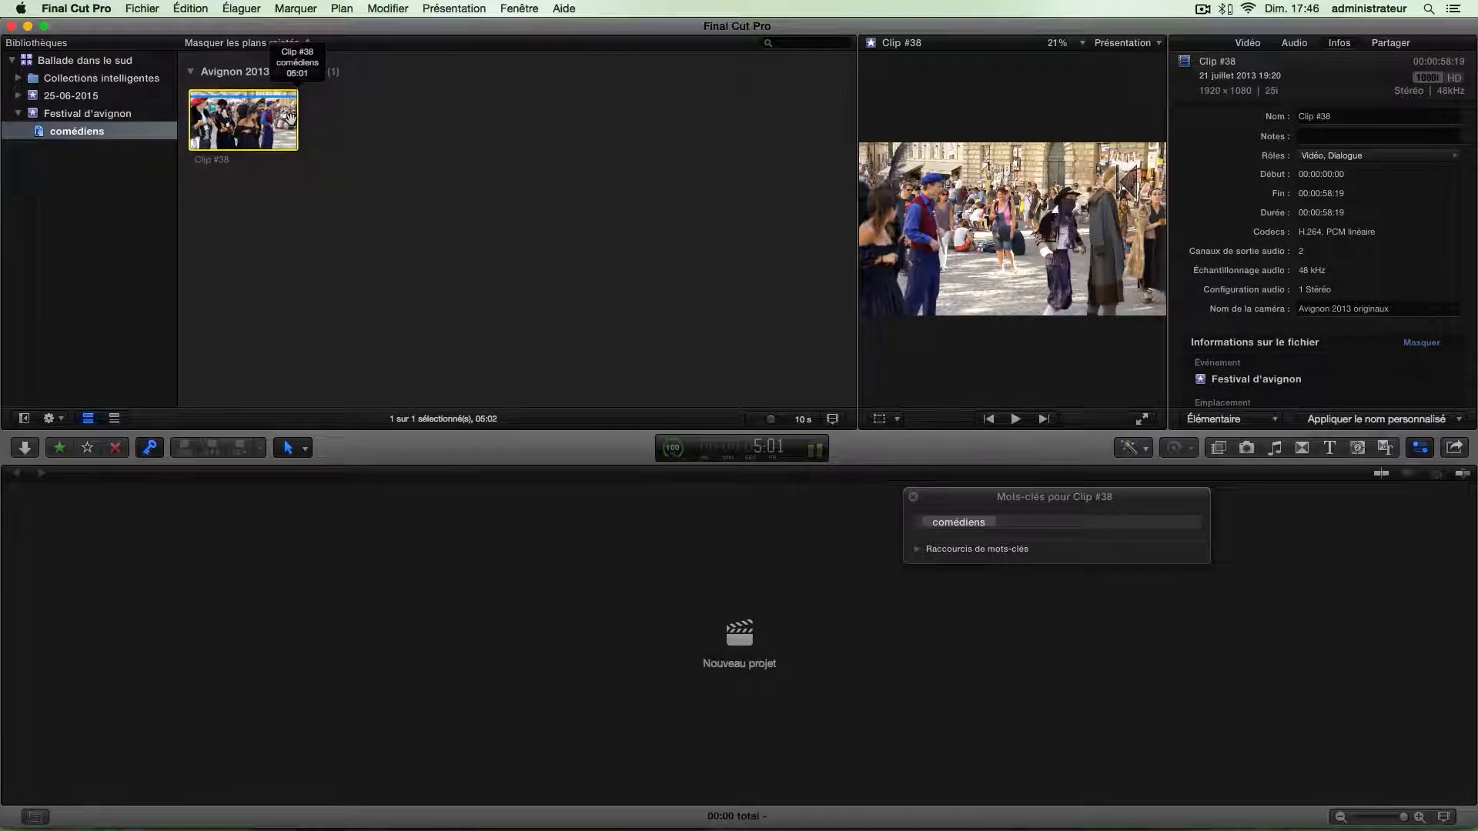
left_click(52, 117)
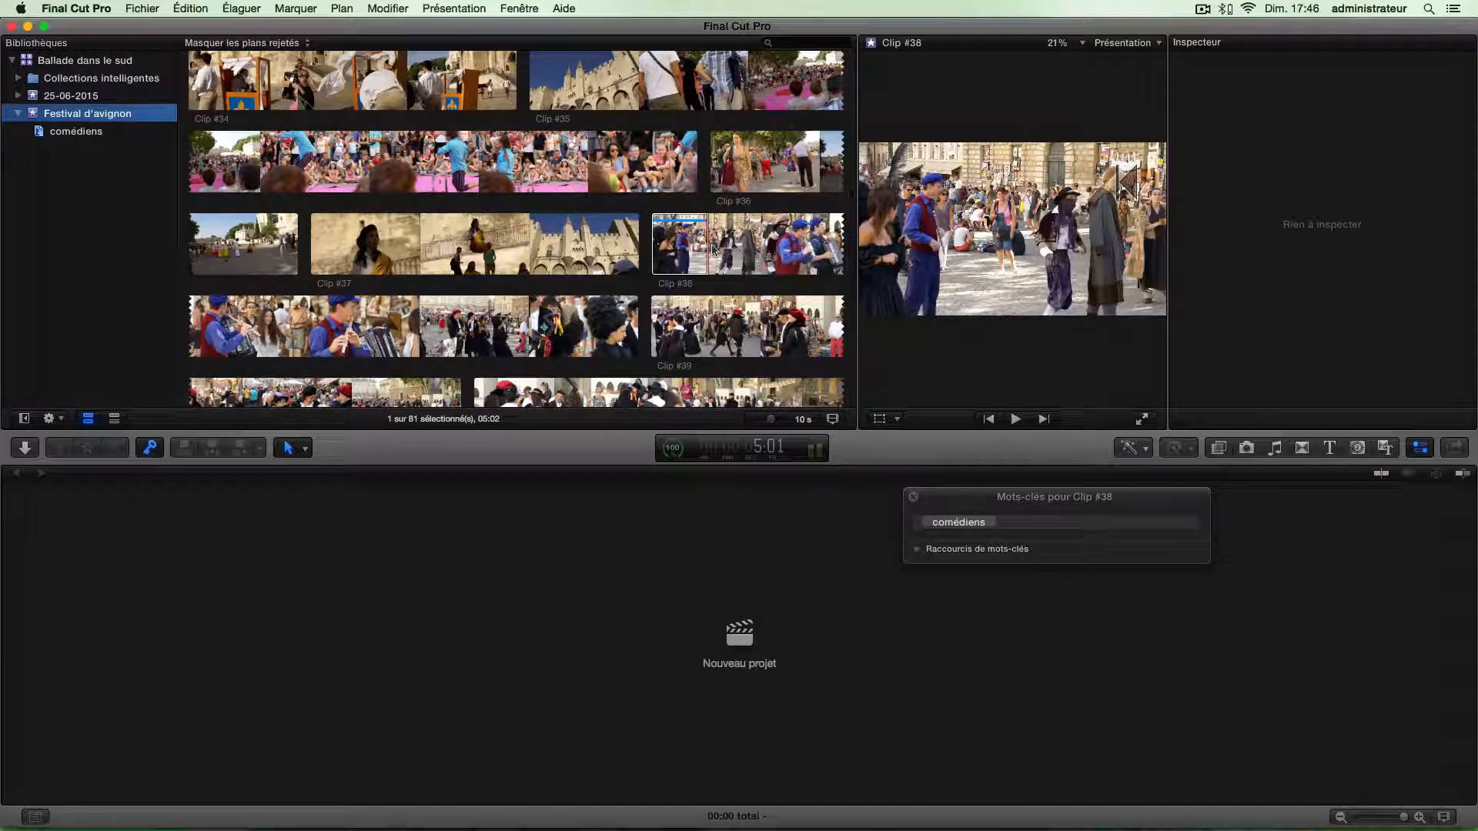
Step: Play Clip #38 past the first range and step back frame by frame to set a new range start at 8:08
left_click(713, 249)
key("space")
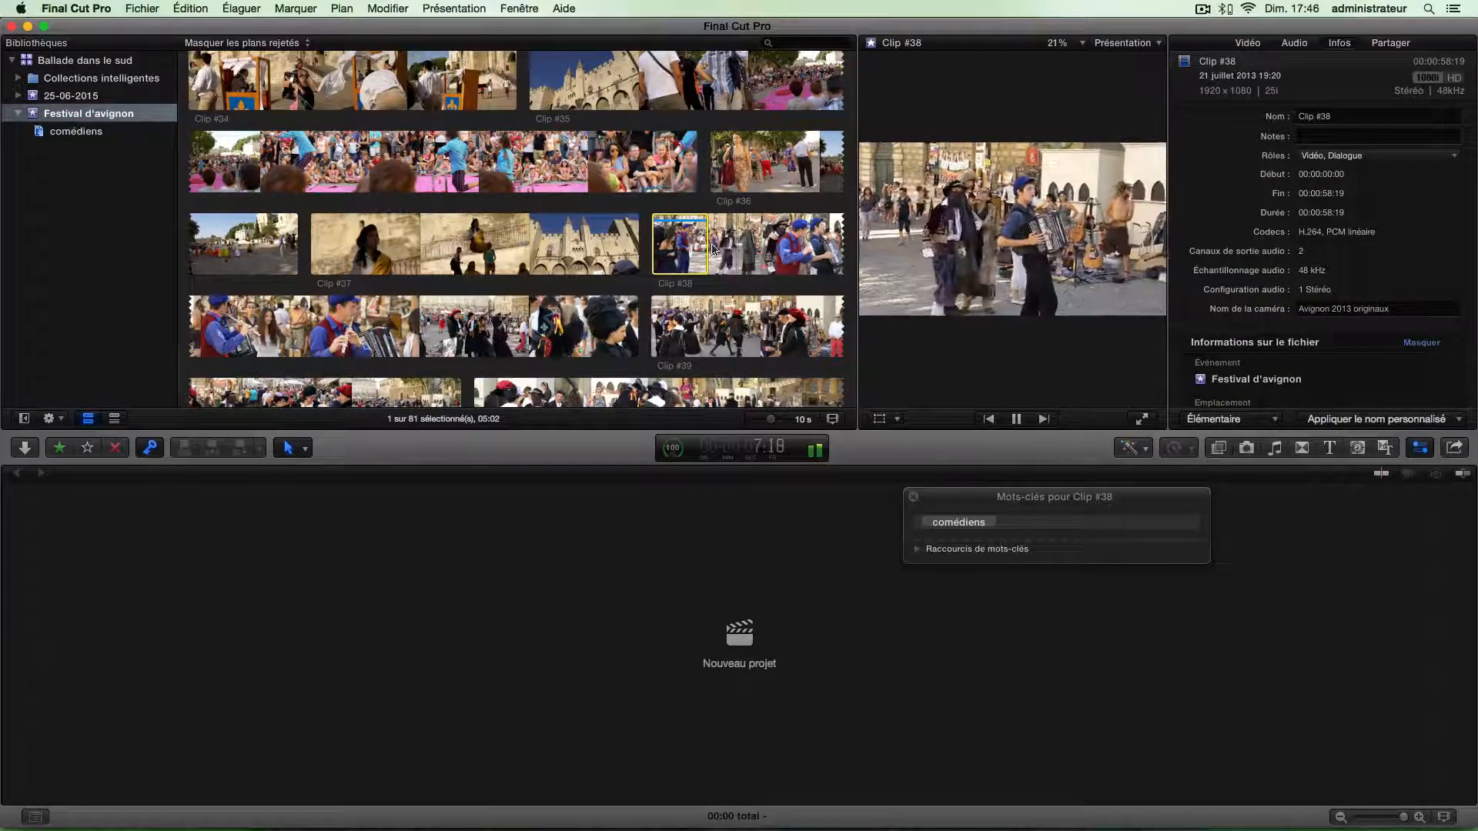
key("space")
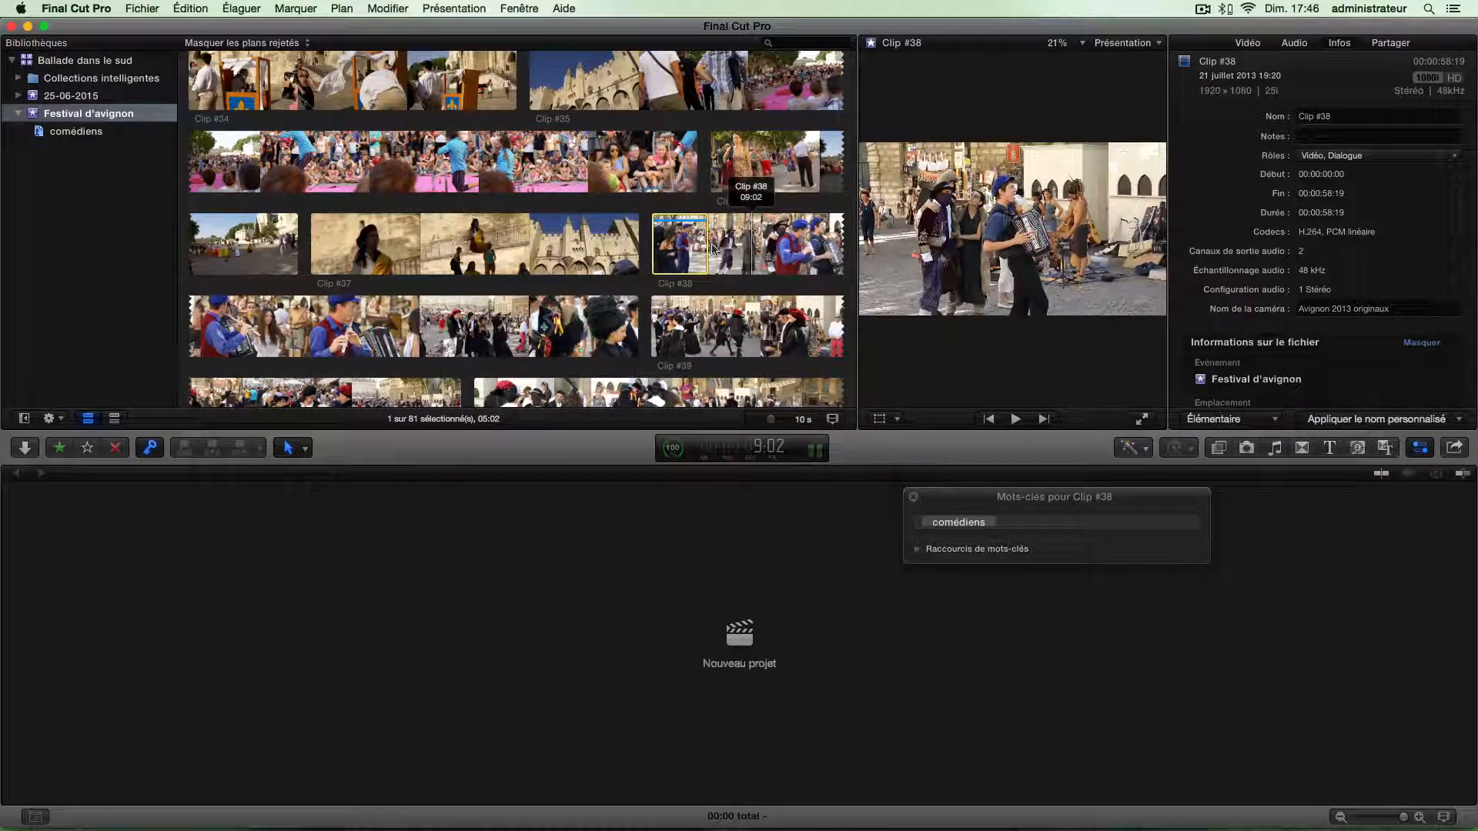
key("Left")
key("Left")
key("Left")
key("Left")
key("Left")
key("Left")
key("Left")
key("Left")
key("Left")
key("Left")
key("Left")
key("Left")
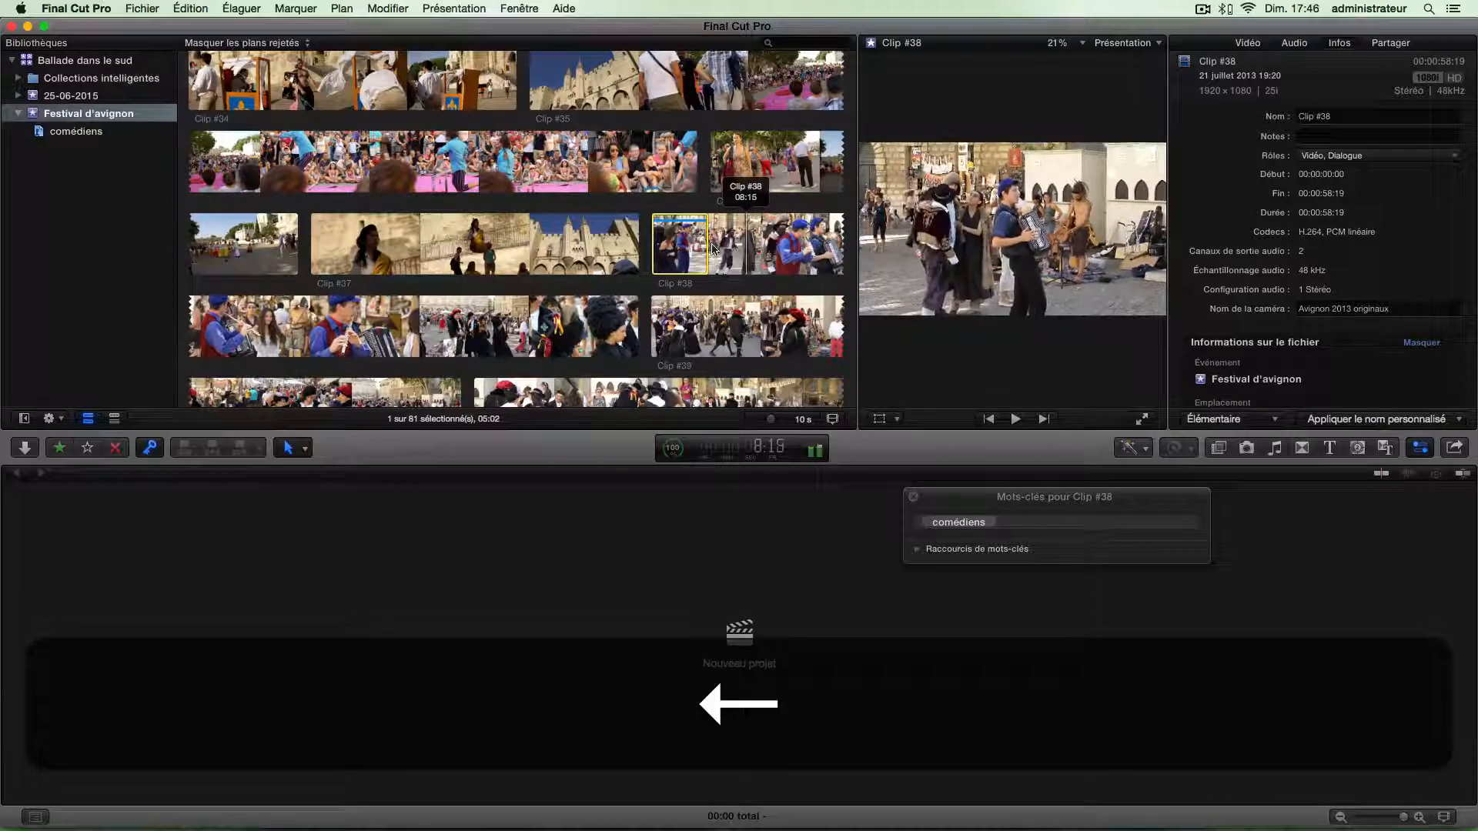
key("Left")
key("Left")
key("Left")
key("Left")
key("Left")
key("Left")
key("Left")
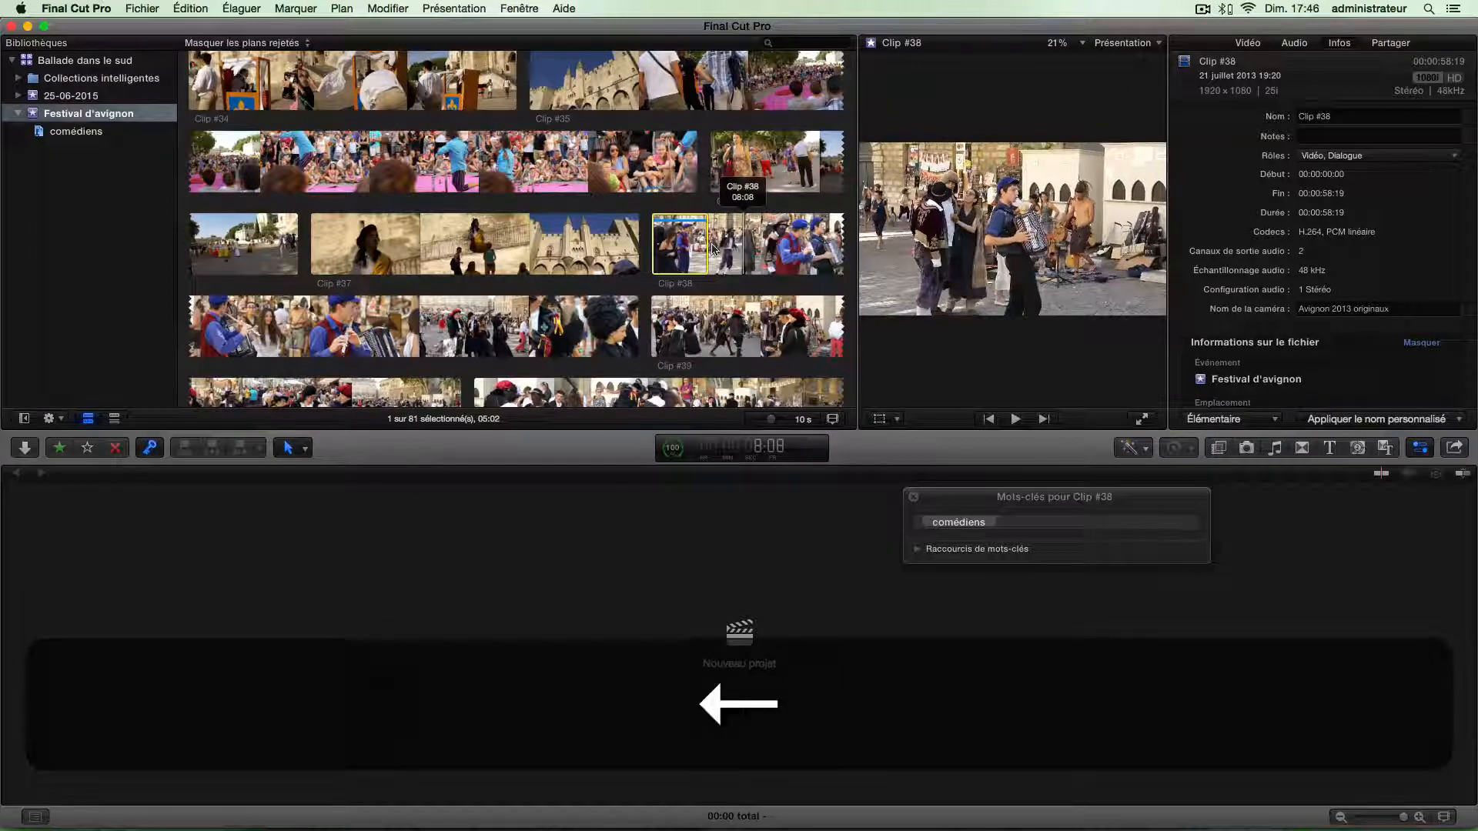
key("i")
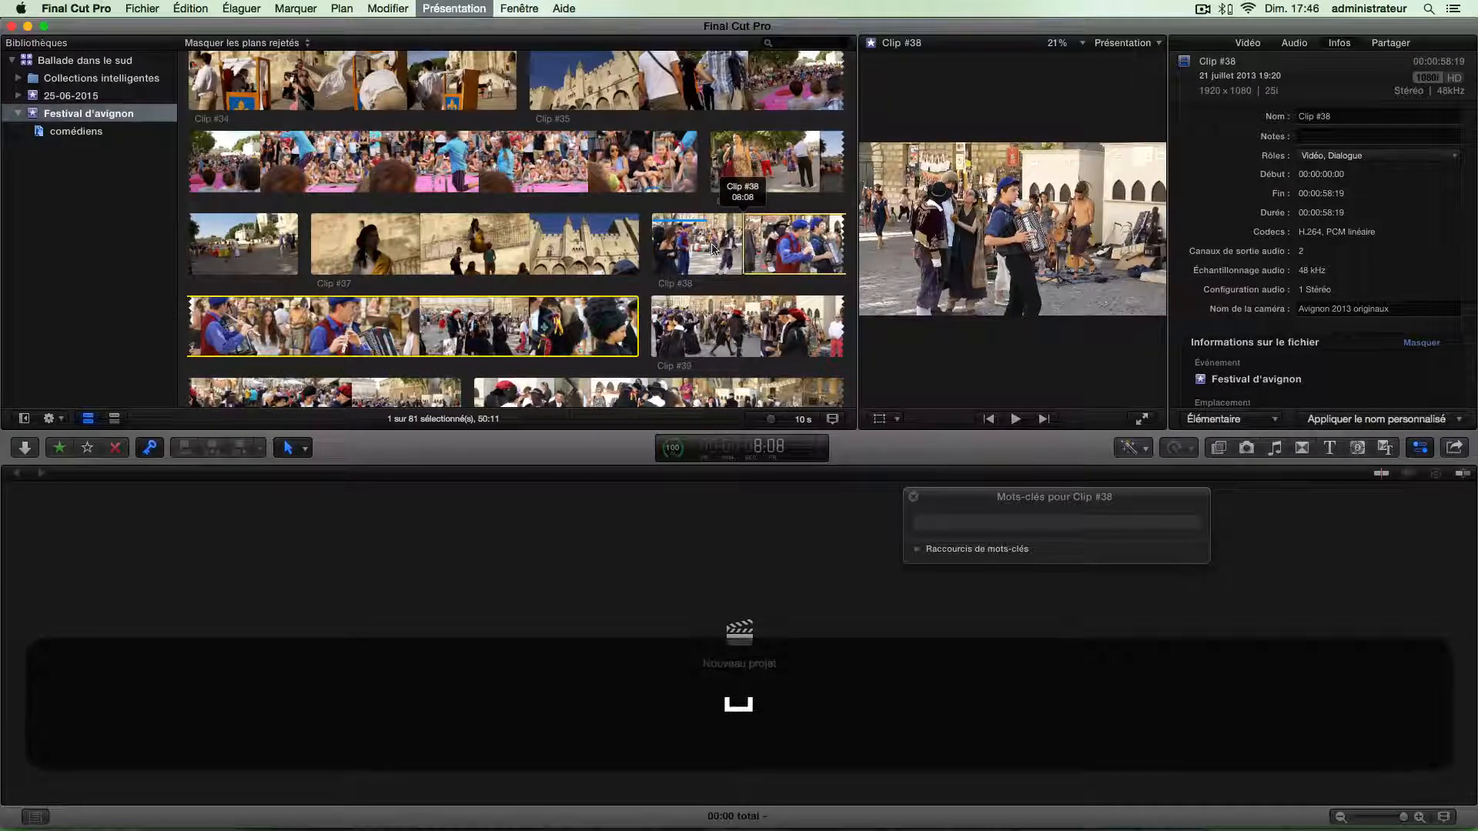
Step: Play on through Clip #38 and set the end of the new range at 17:04
key("space")
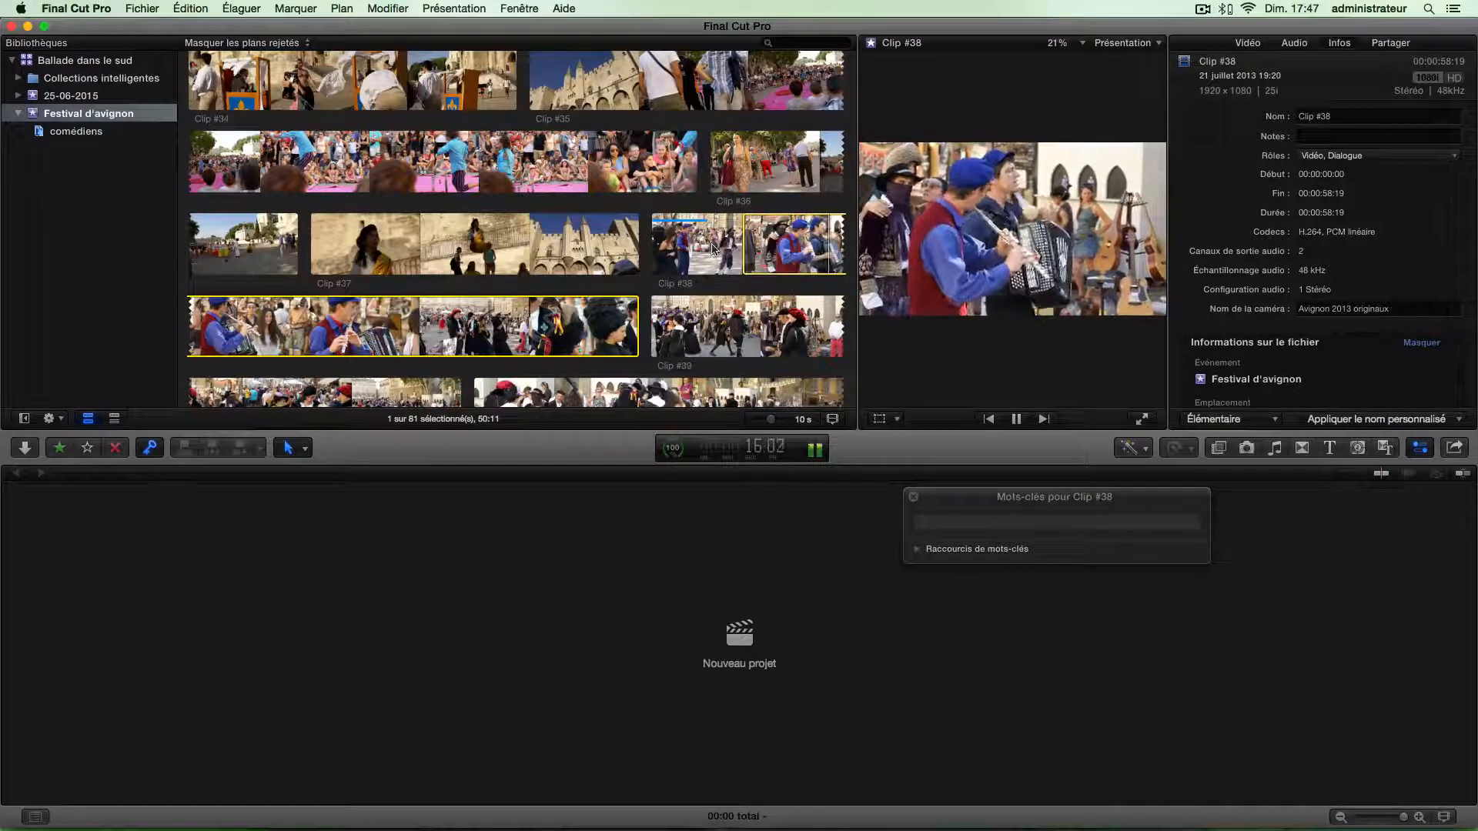
key("space")
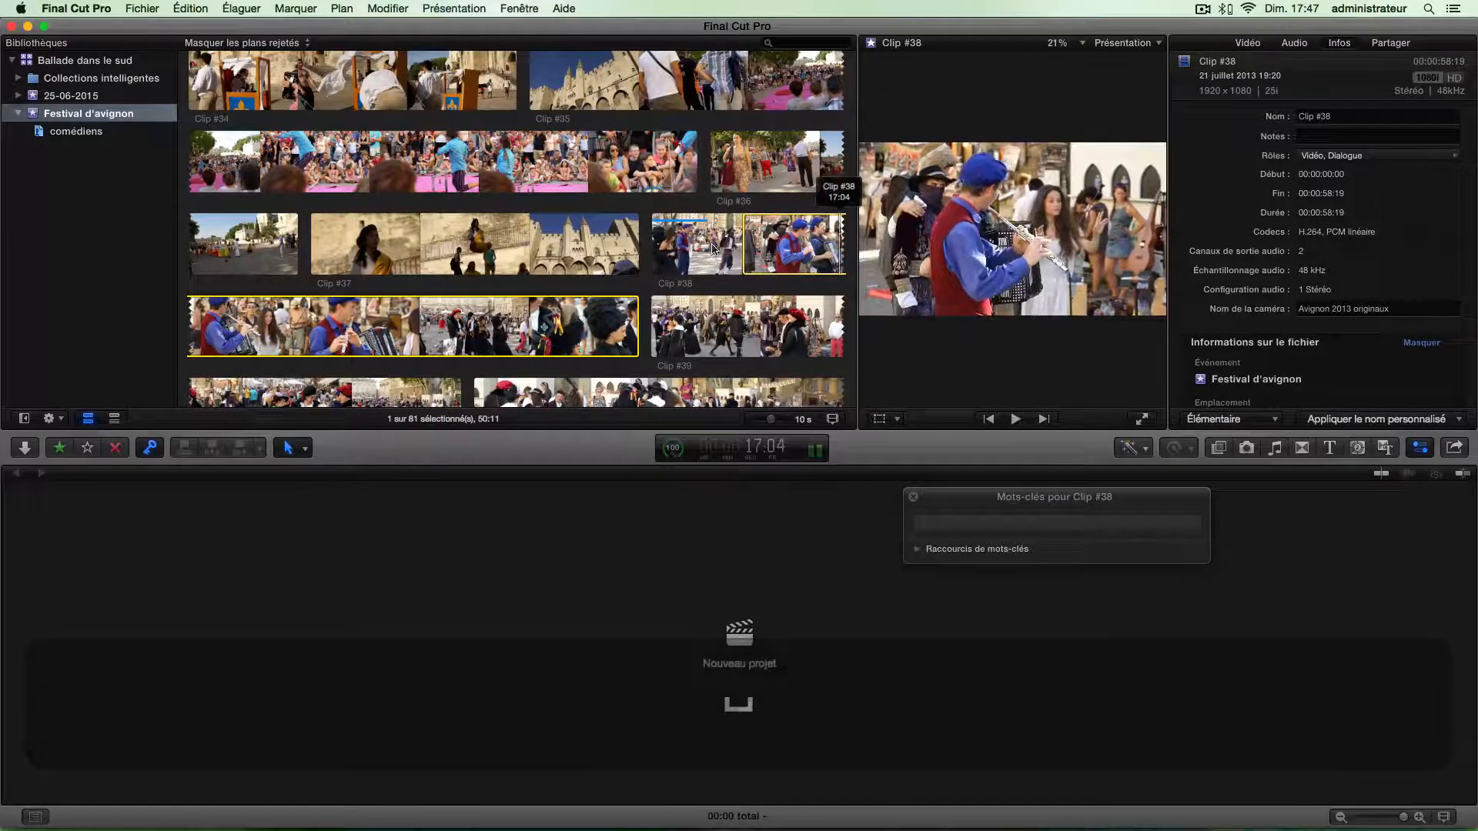
key("o")
Step: Assign the keywords "musicien" and "comédiens" to the second selected range of Clip #38
scroll(714, 249, "down", 2)
scroll(713, 249, "down", 1)
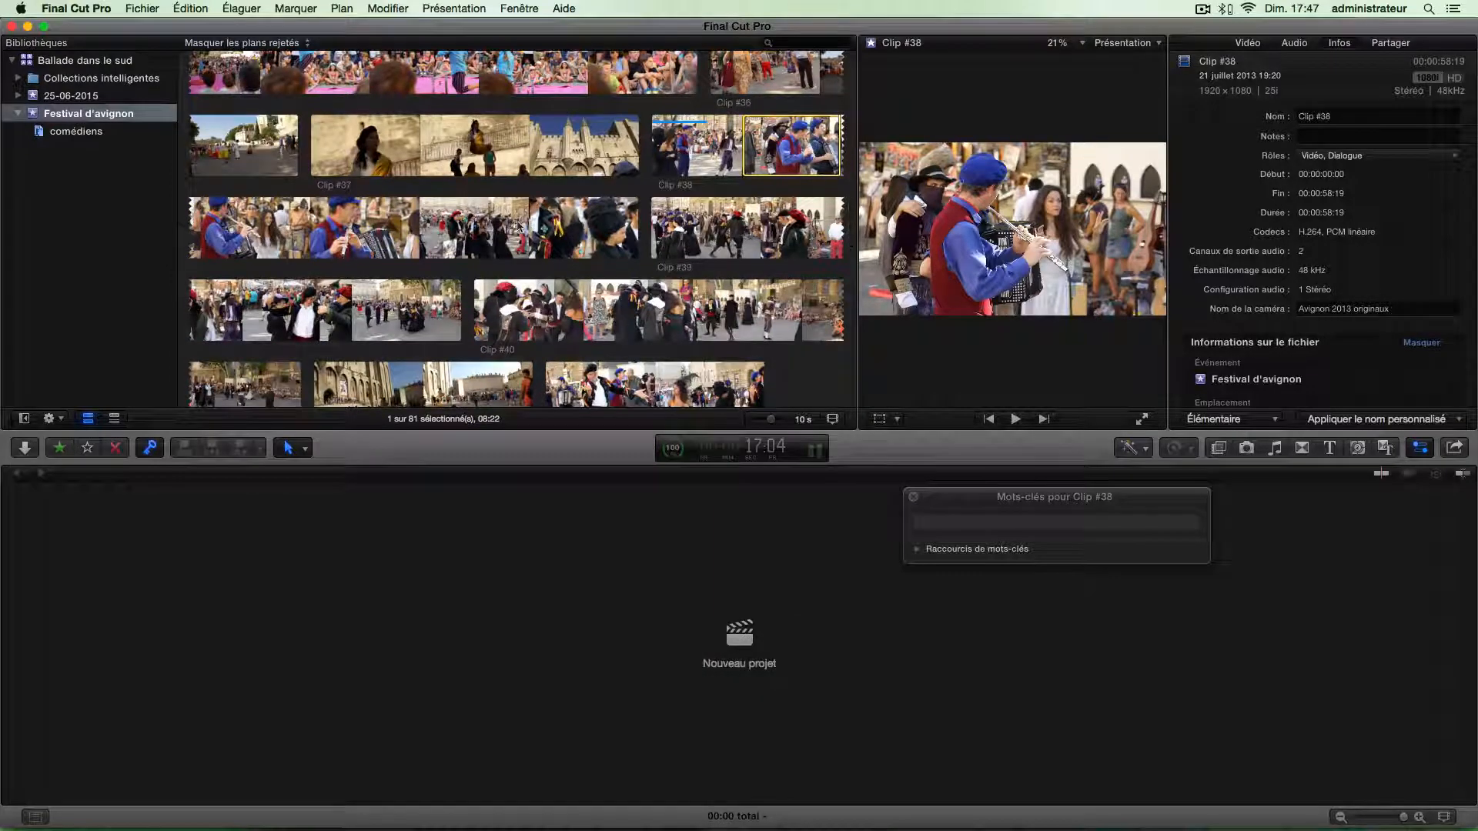
left_click(949, 522)
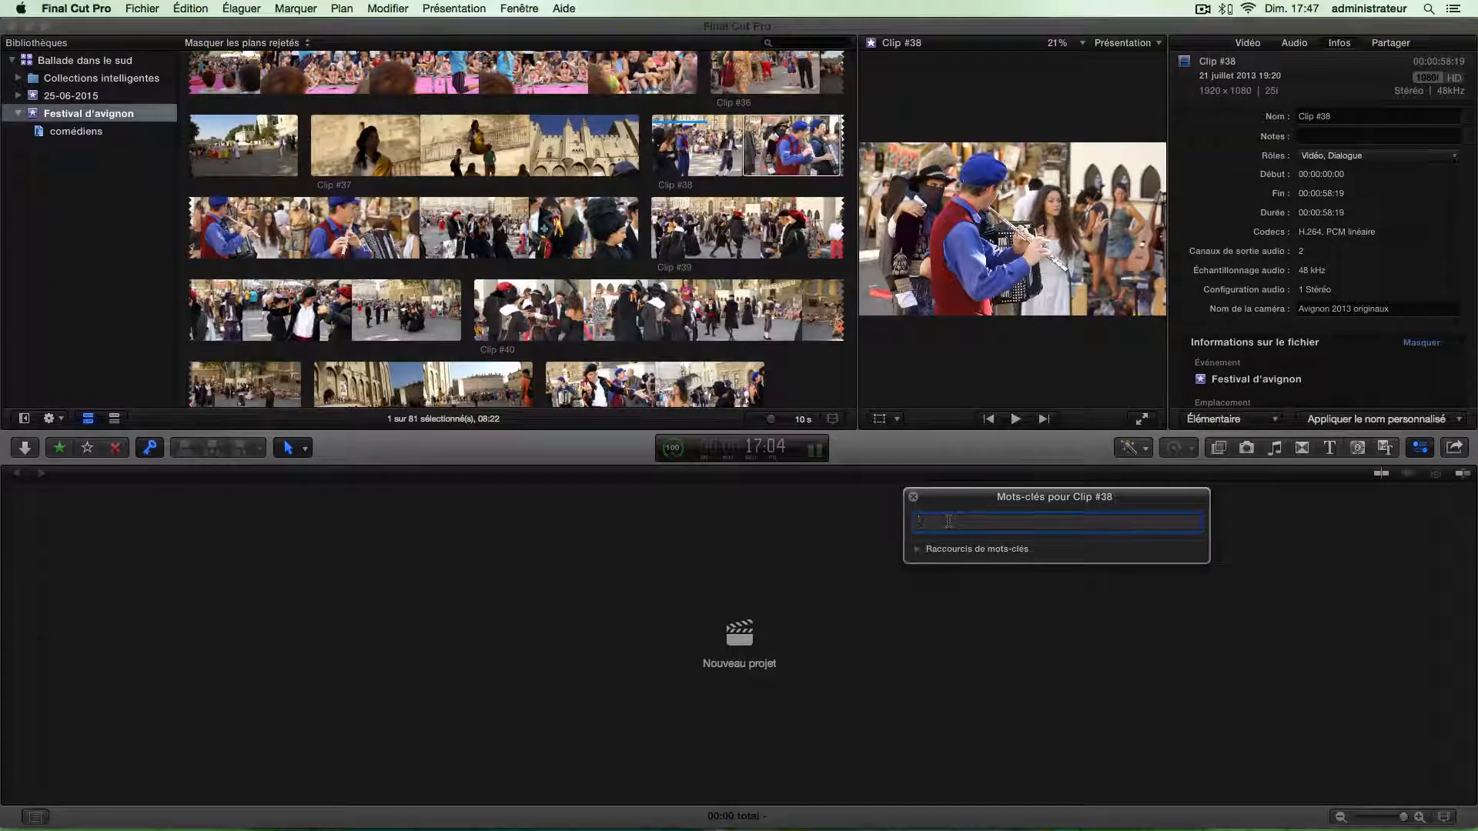
type("musicien")
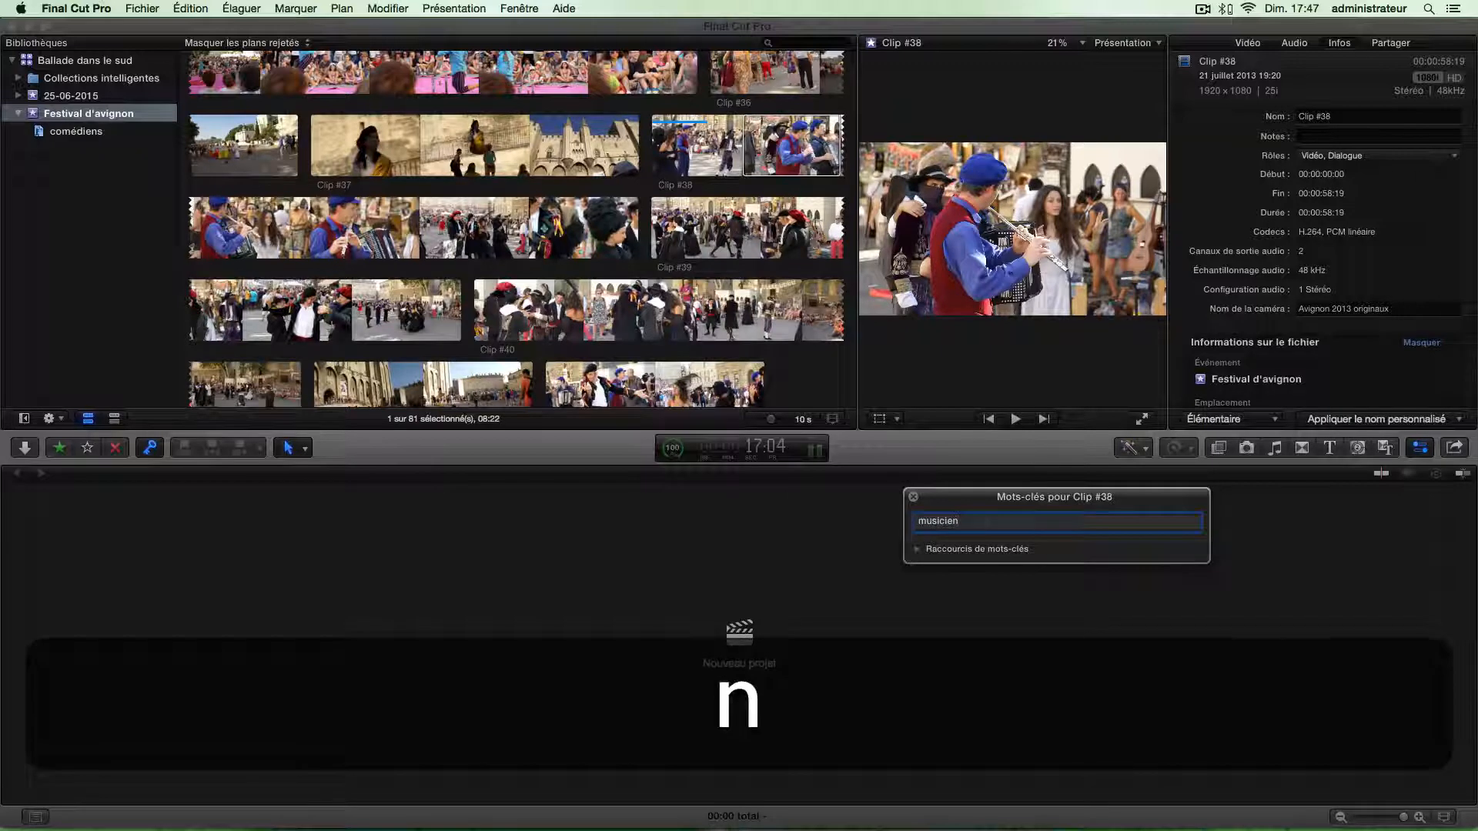
key("Return")
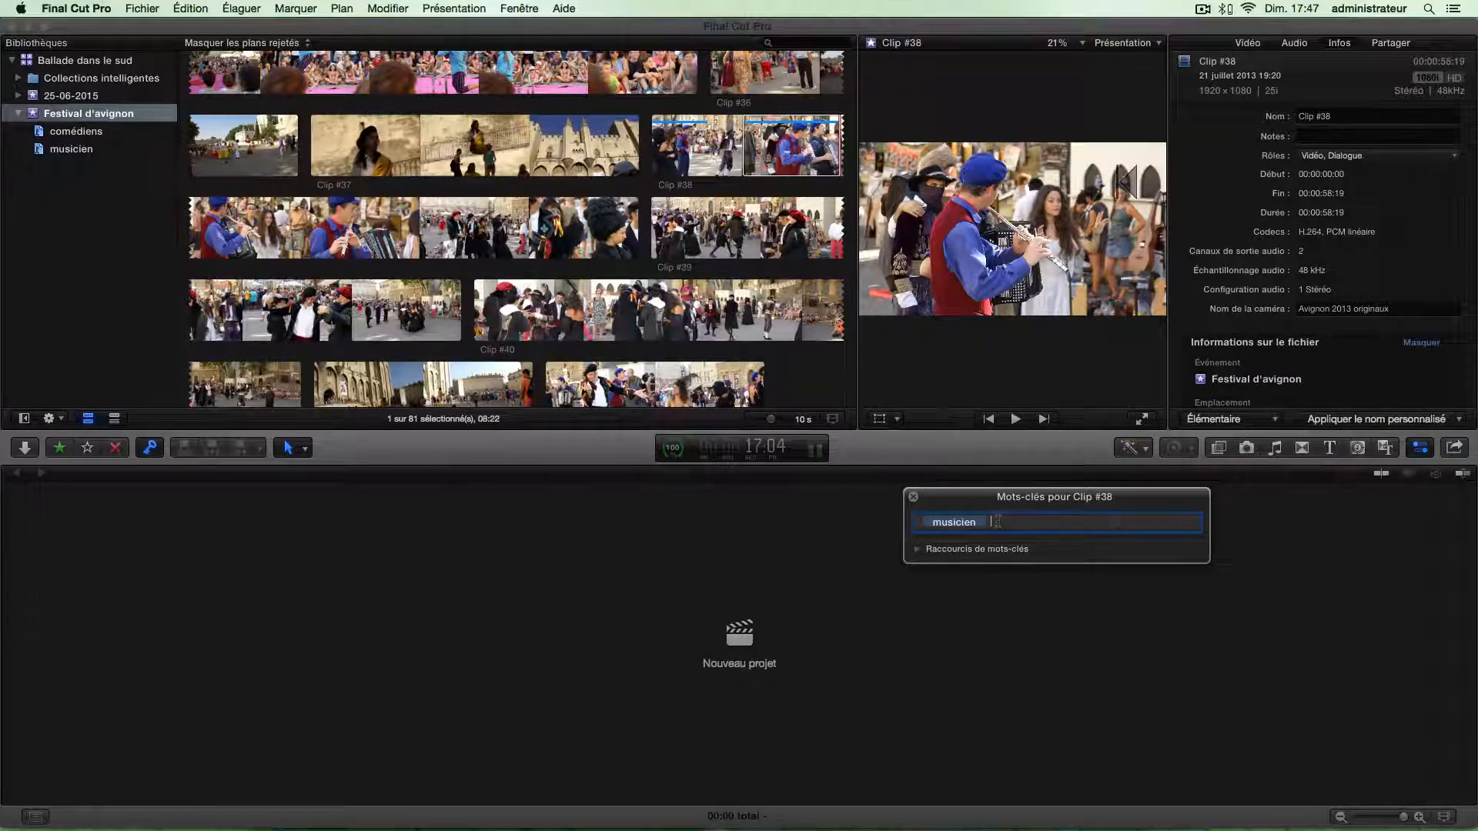
type("comédiens")
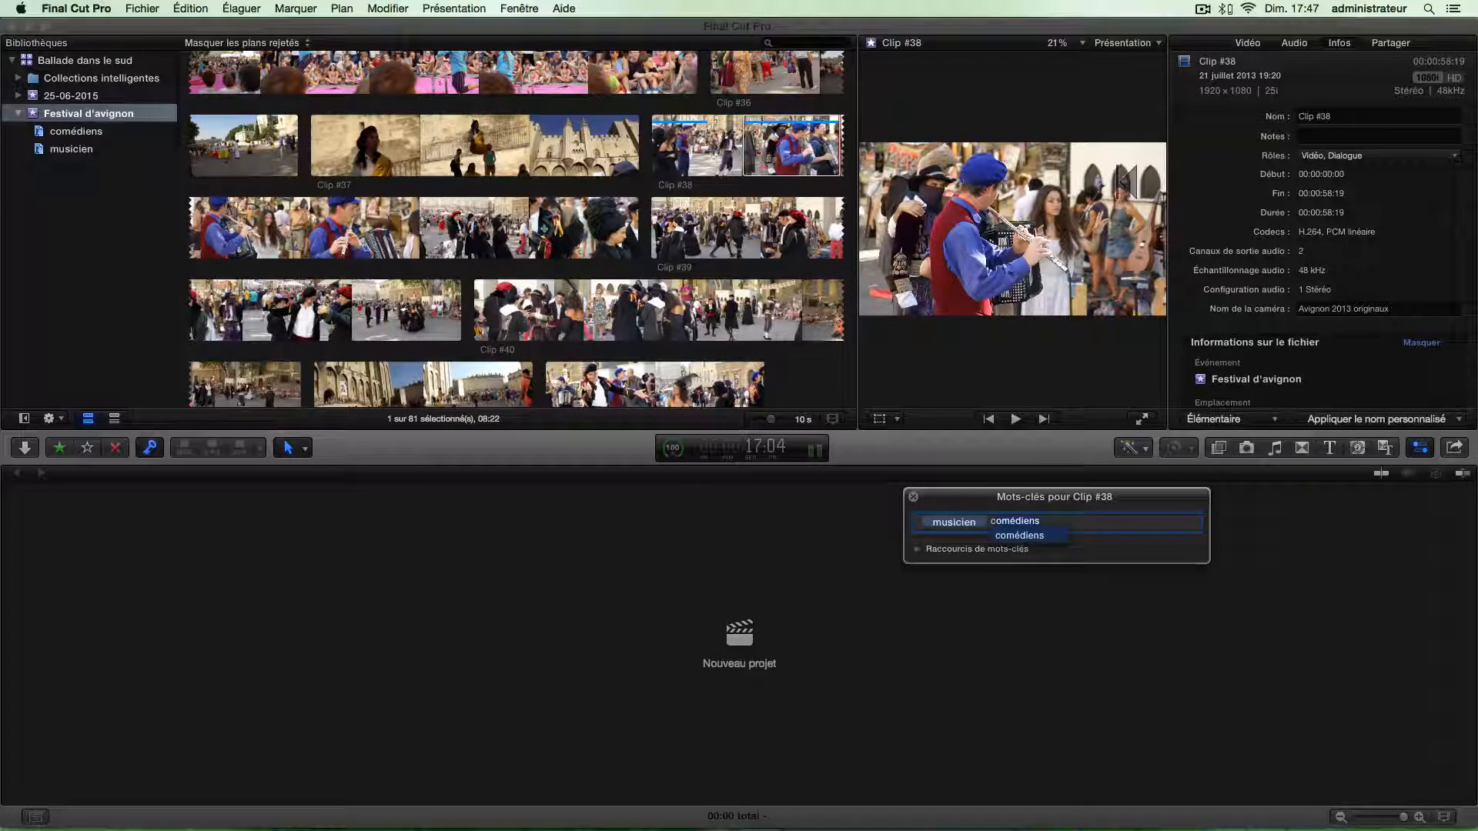
key("Return")
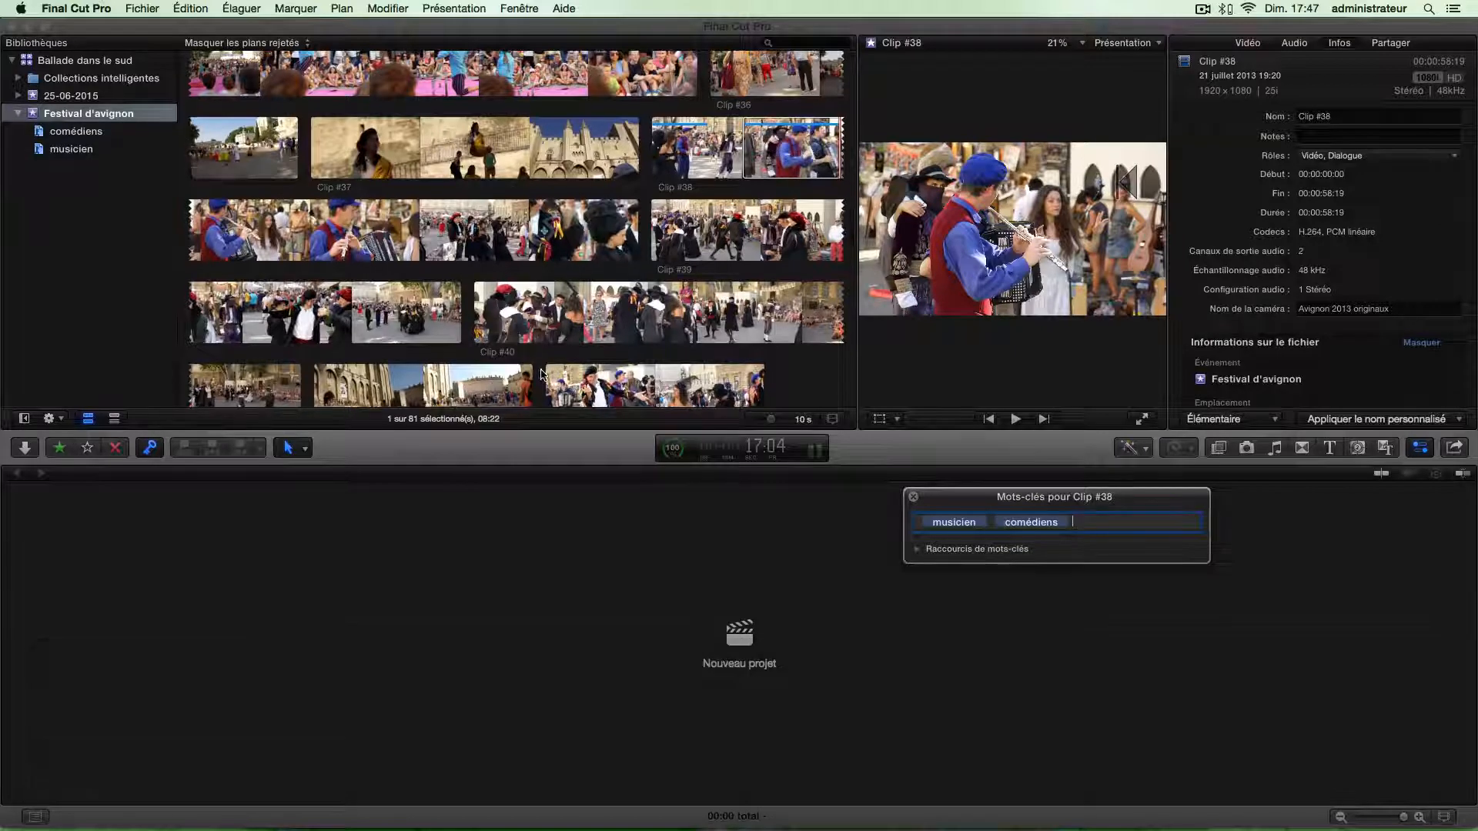
Step: Play the Clip #38 excerpts in the musicien and comédiens keyword collections to check their contents
left_click(62, 149)
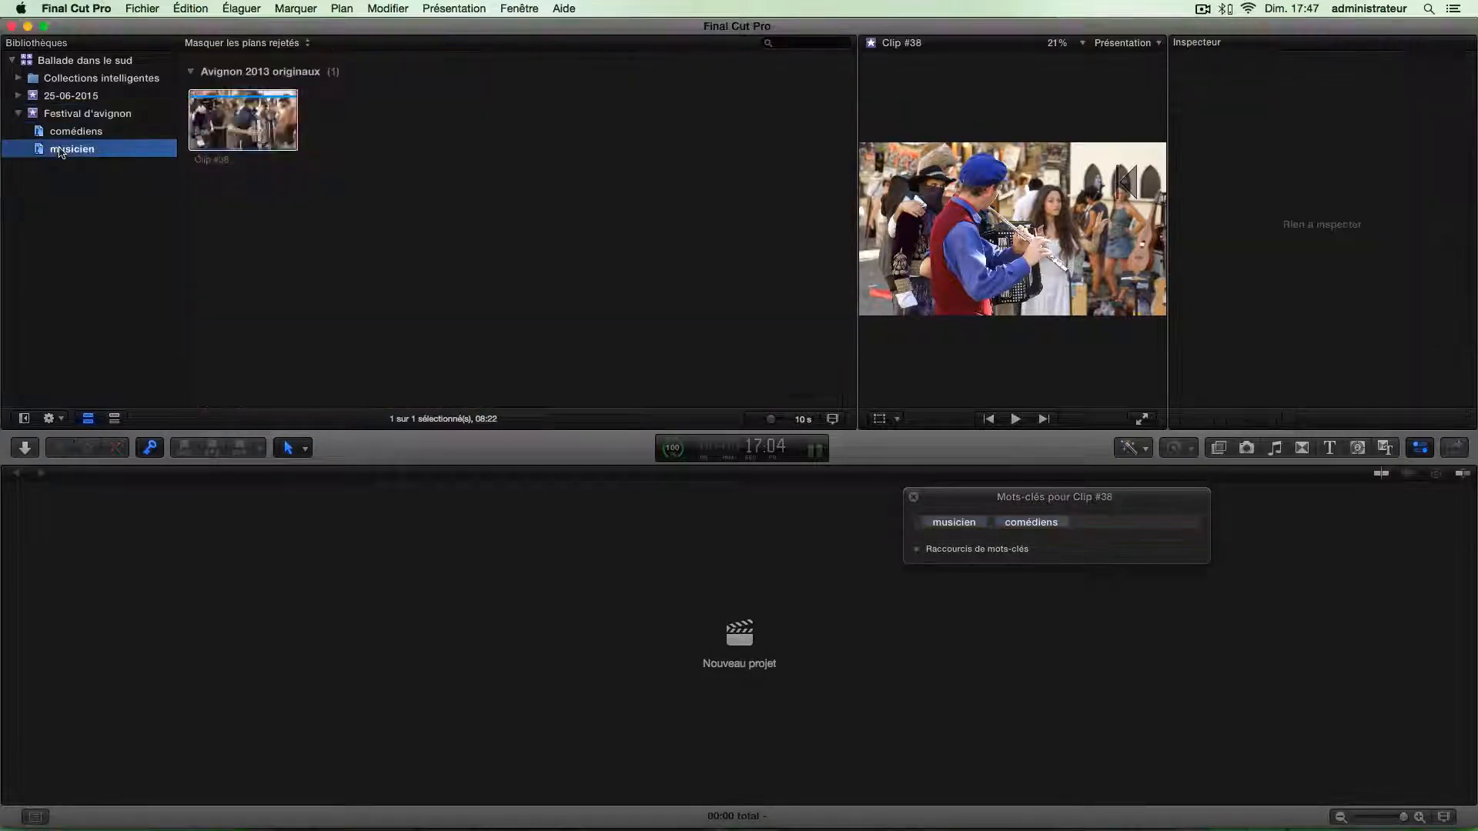
left_click(231, 127)
key("space")
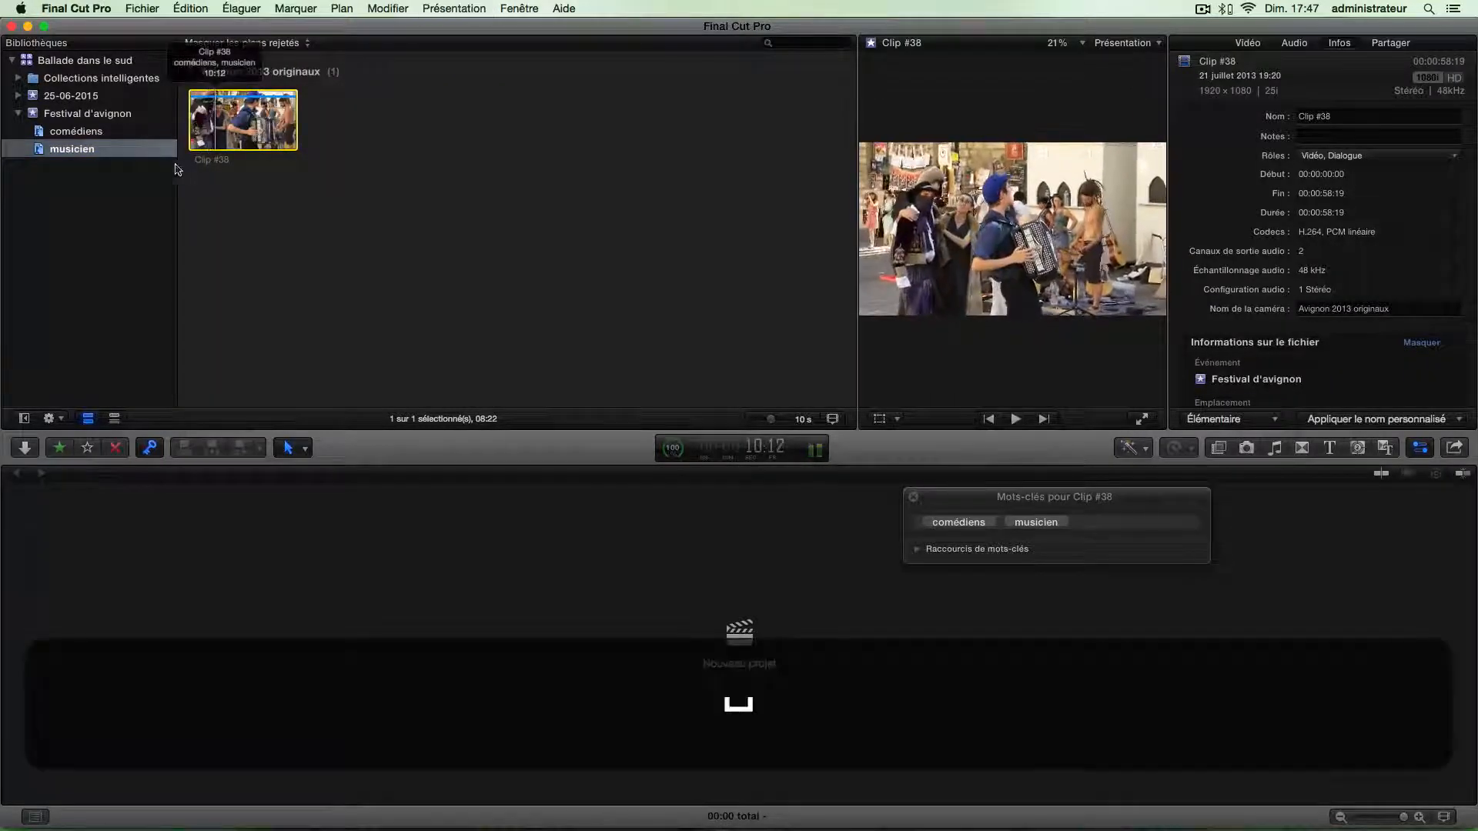
left_click(61, 132)
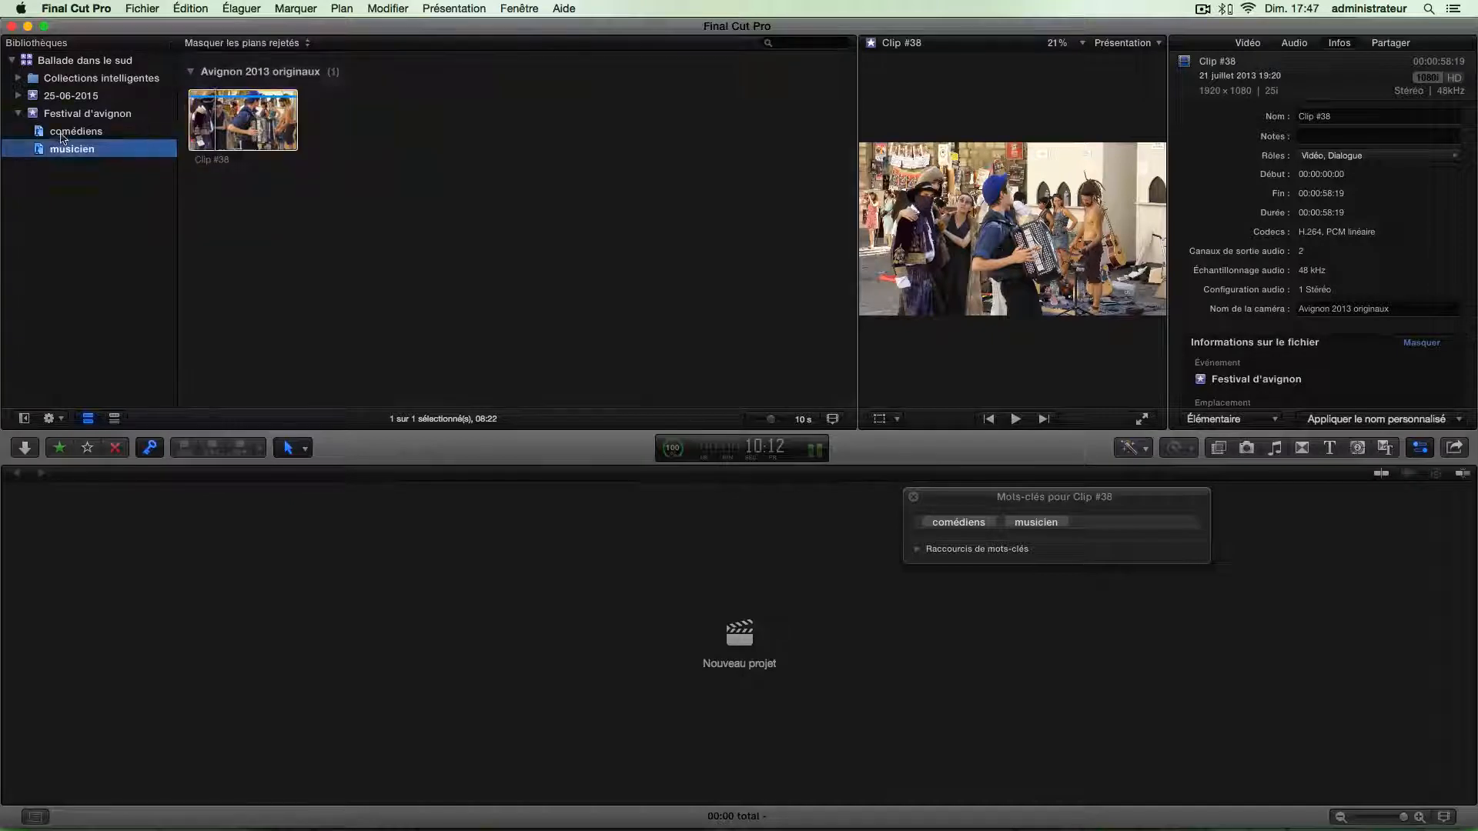
left_click(231, 132)
key("space")
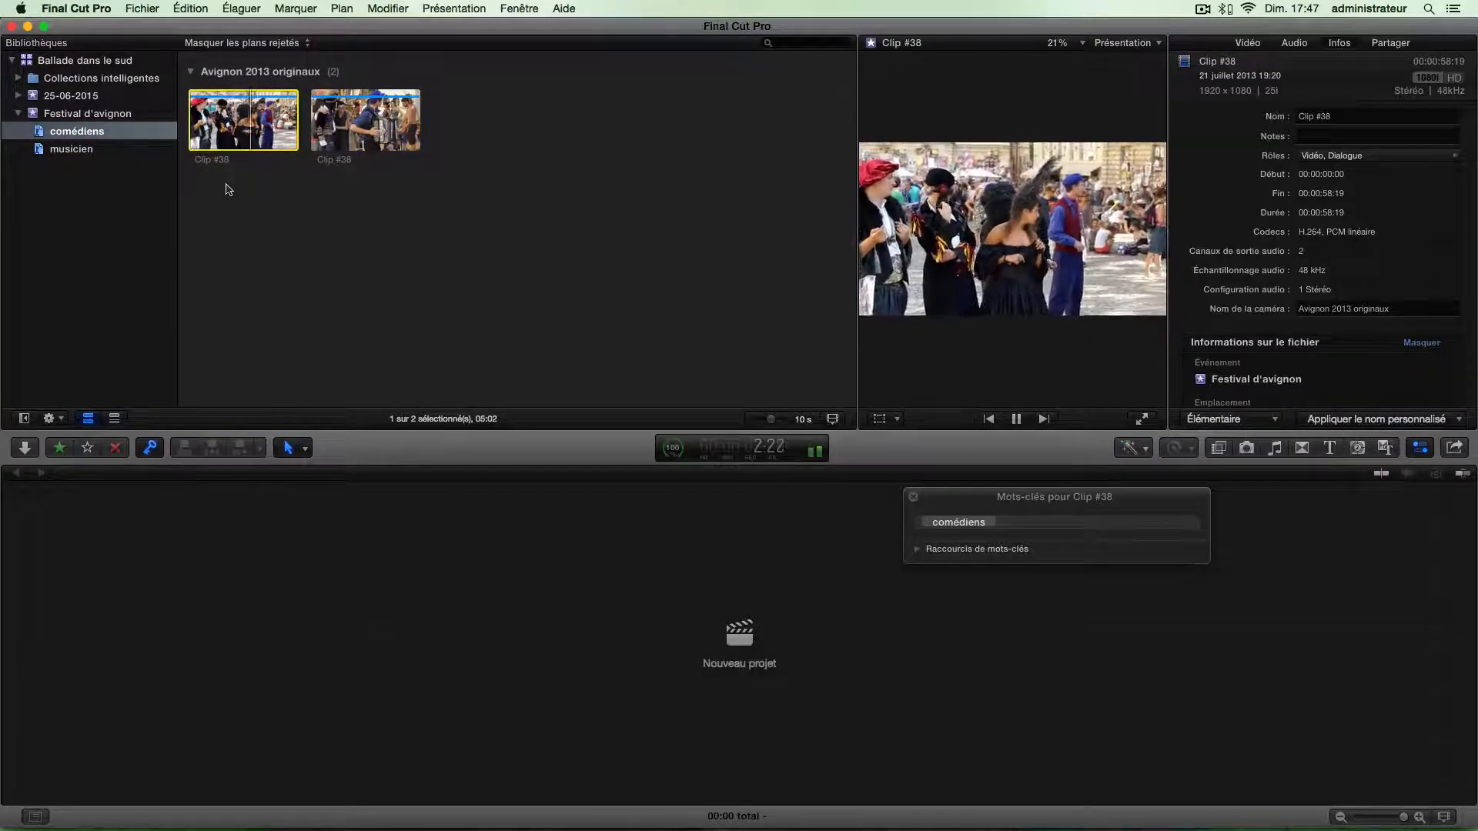
Step: Stop playback of the first comédiens excerpt and preview the second Clip #38 excerpt in the collection
key("space")
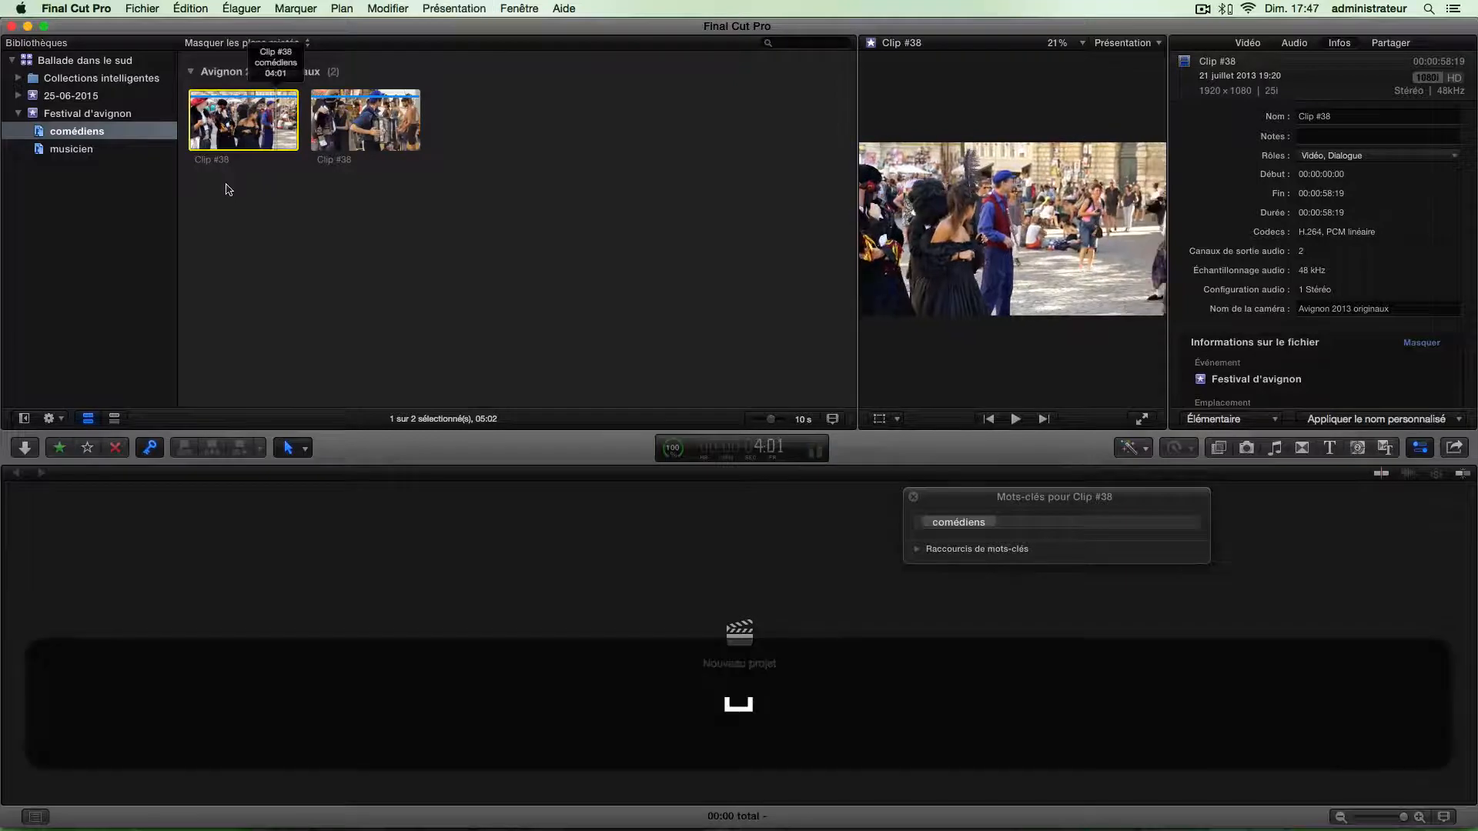
left_click(362, 104)
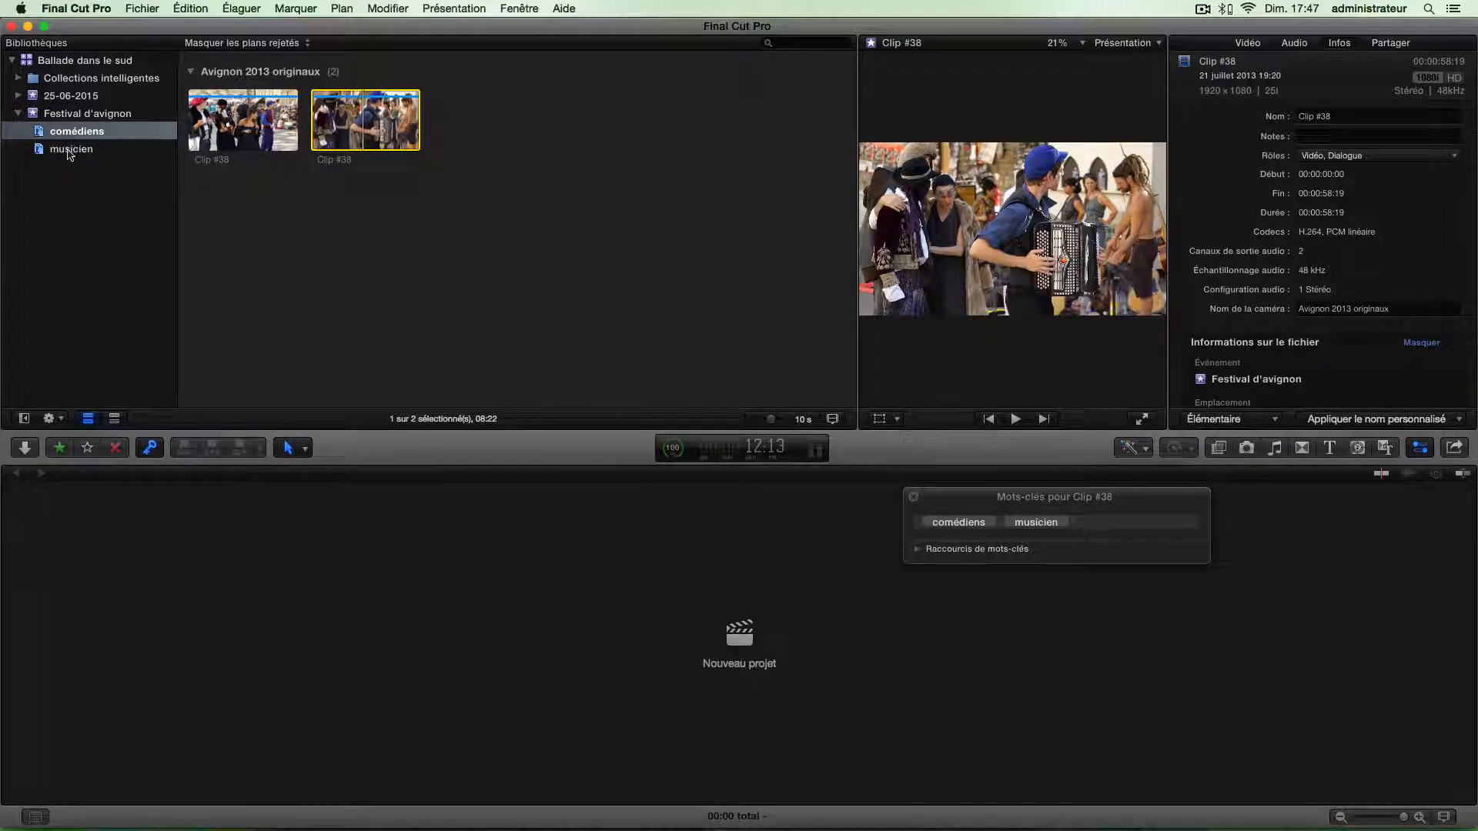
Step: In the Festival d'avignon event, mark a third range in Clip #38 from 48:24 to 58:00
left_click(67, 115)
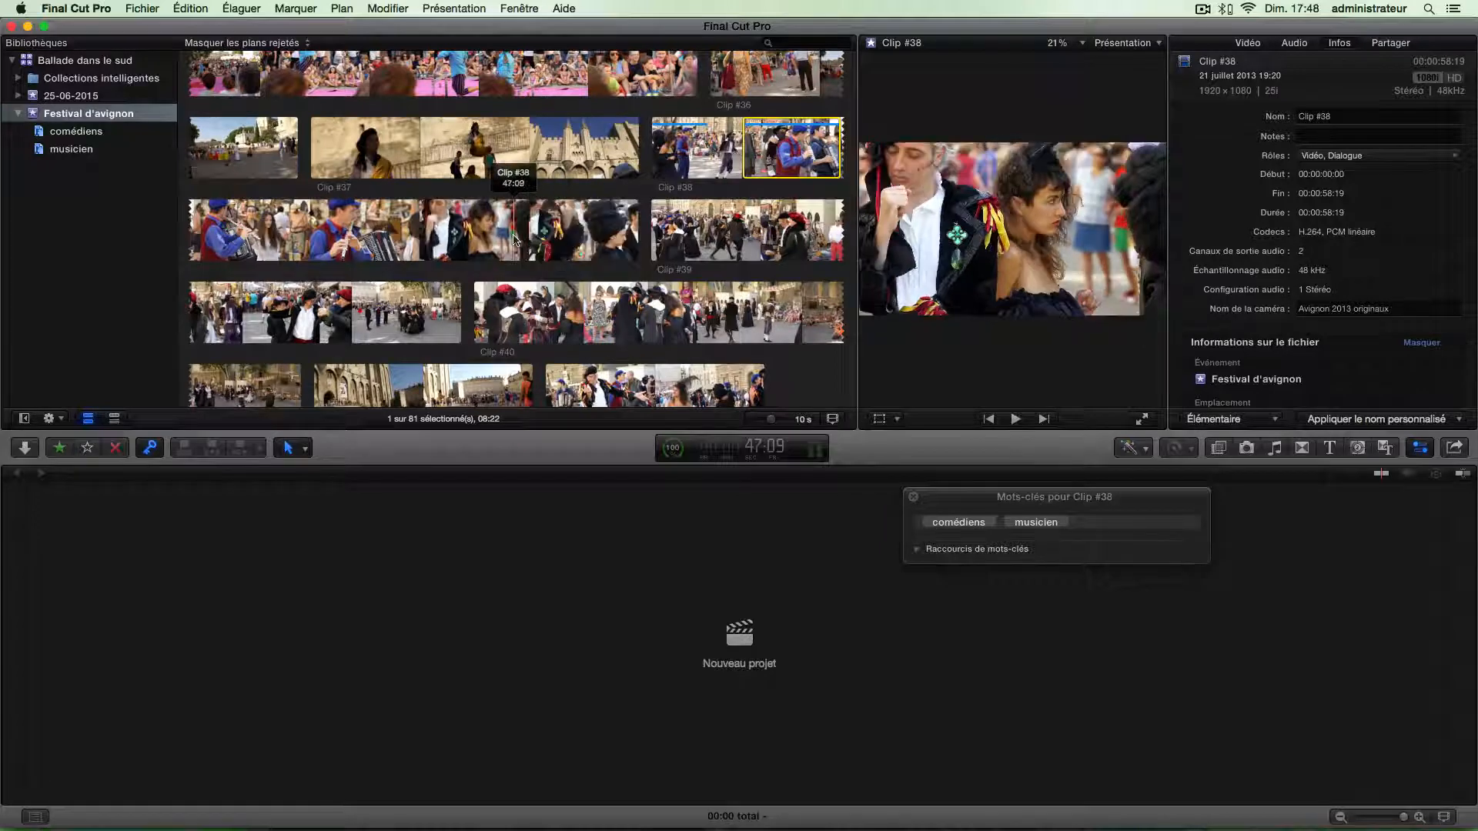
key("space")
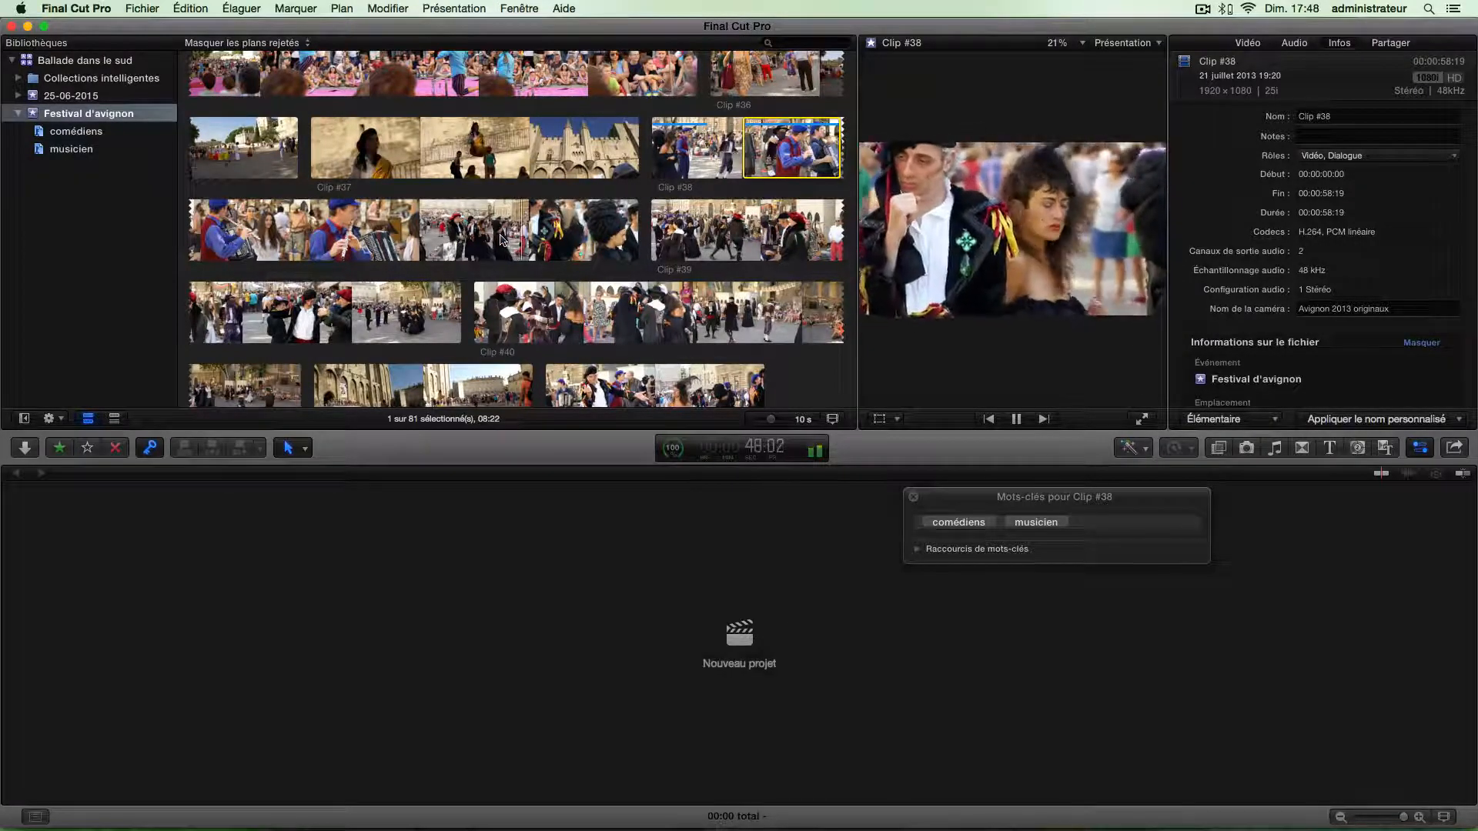
key("space")
key("i")
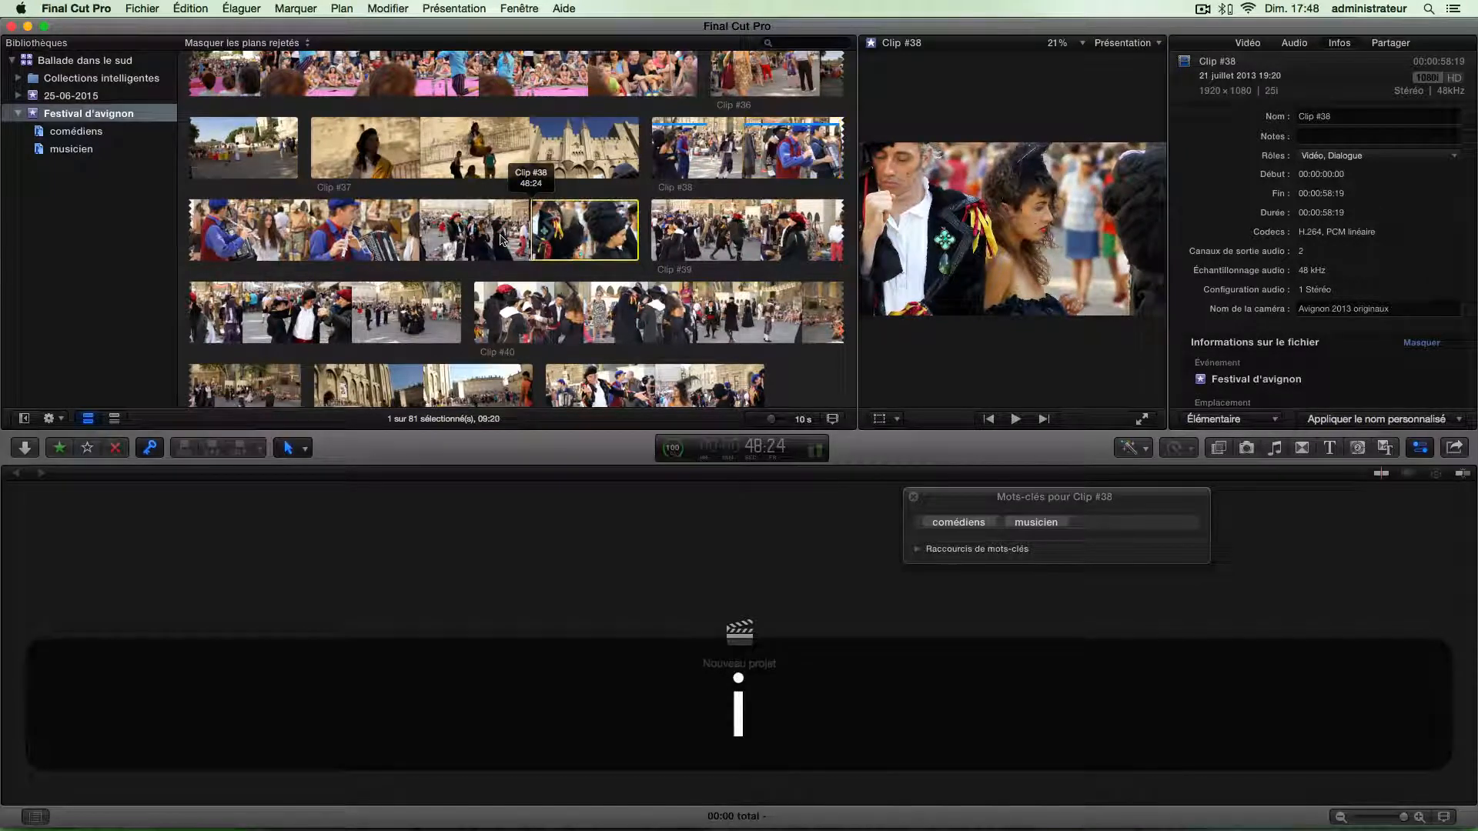
key("space")
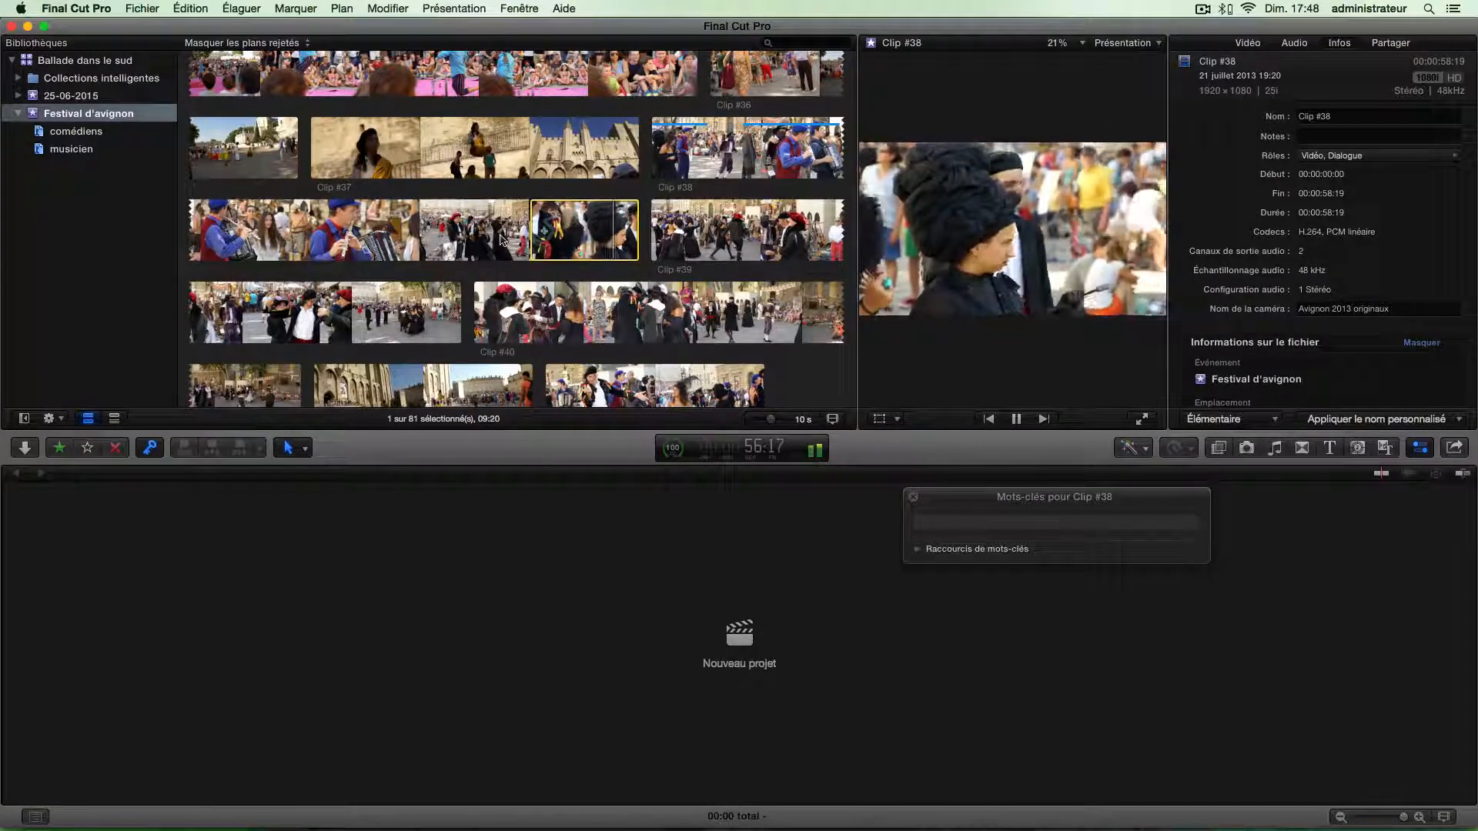
key("space")
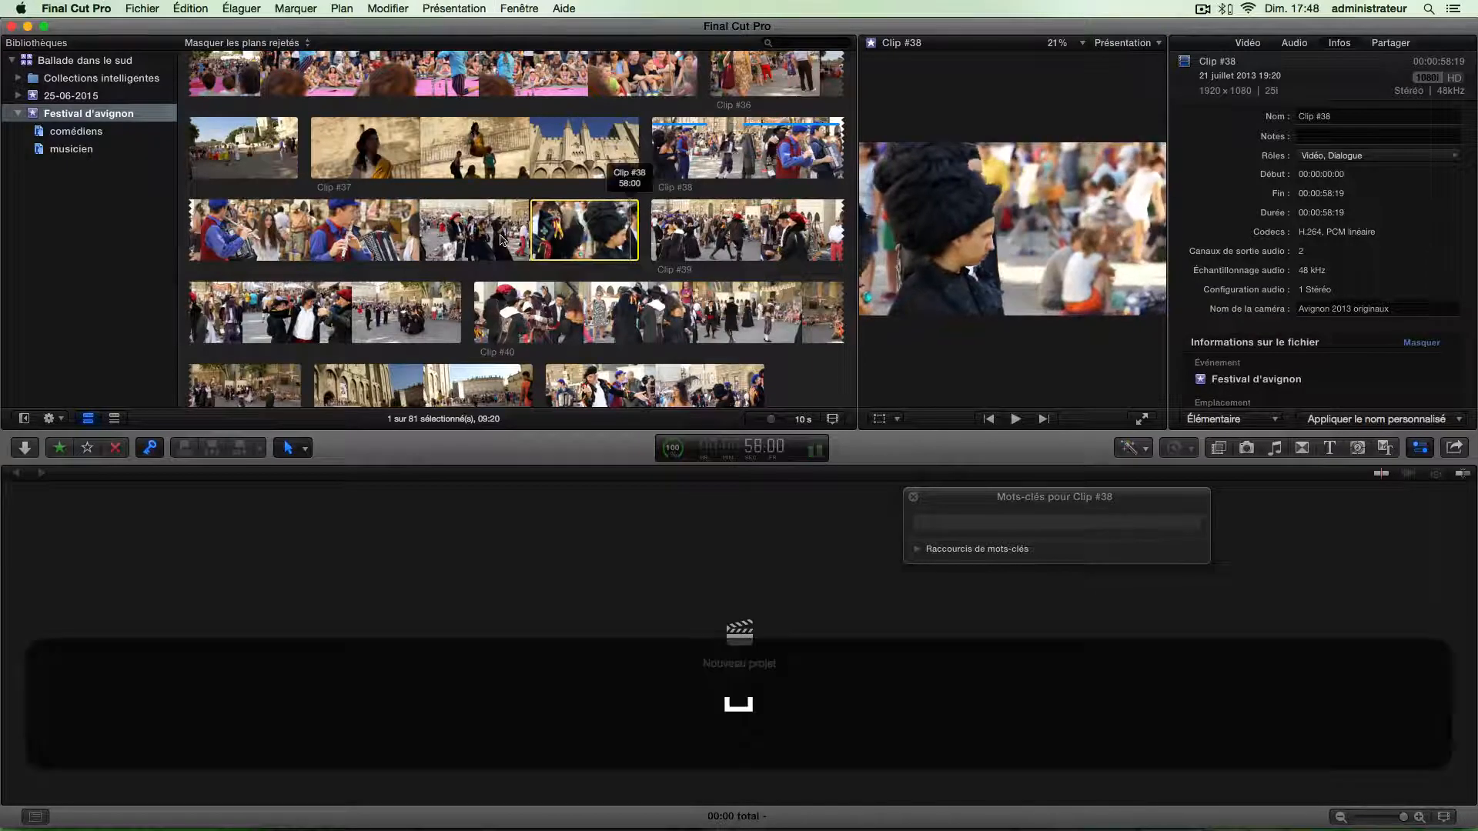
key("o")
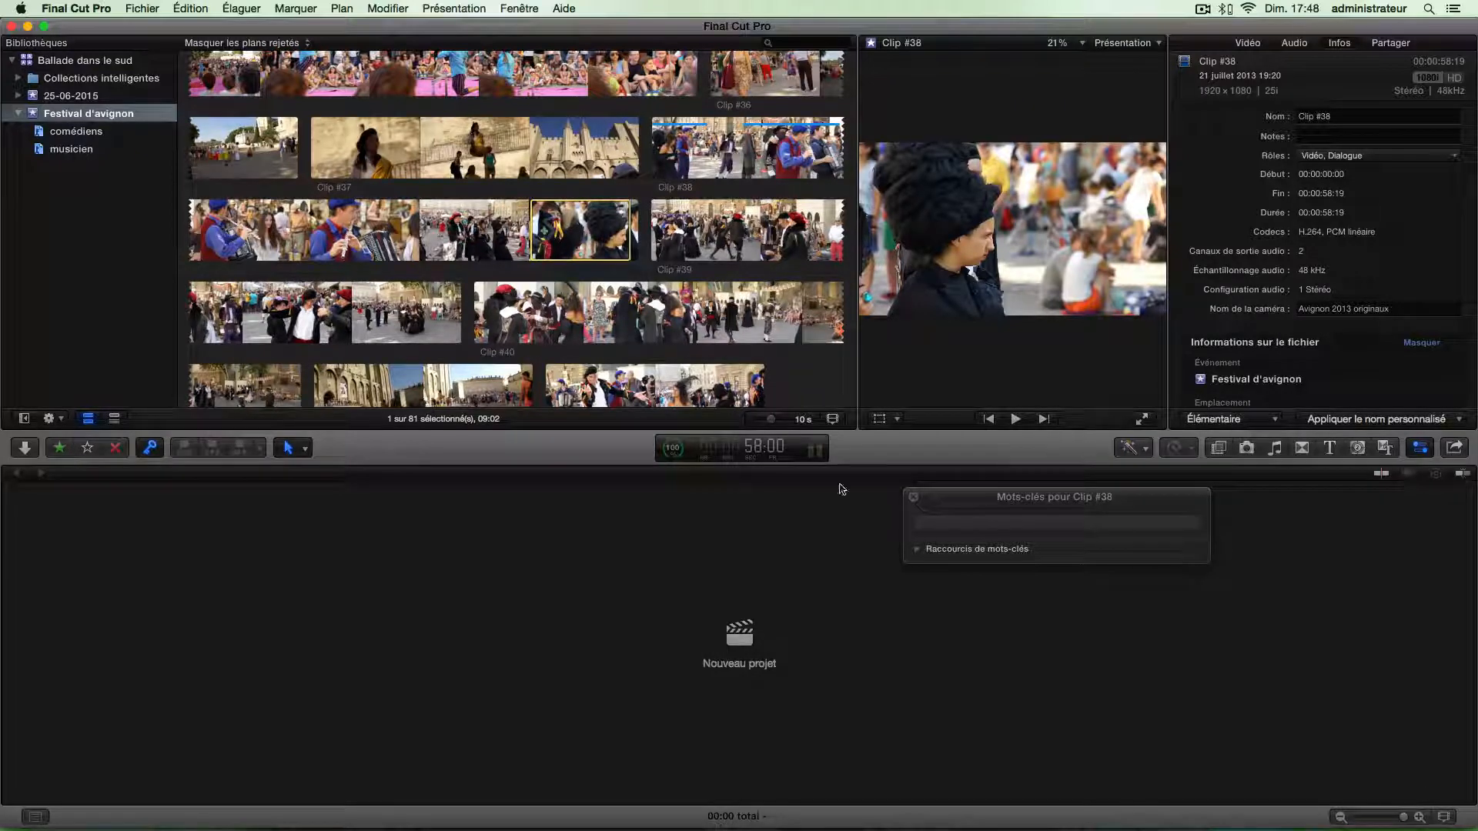
Step: Apply the preset keyword shortcut "comédiens" to the third Clip #38 range and show the comédiens collection
left_click(917, 550)
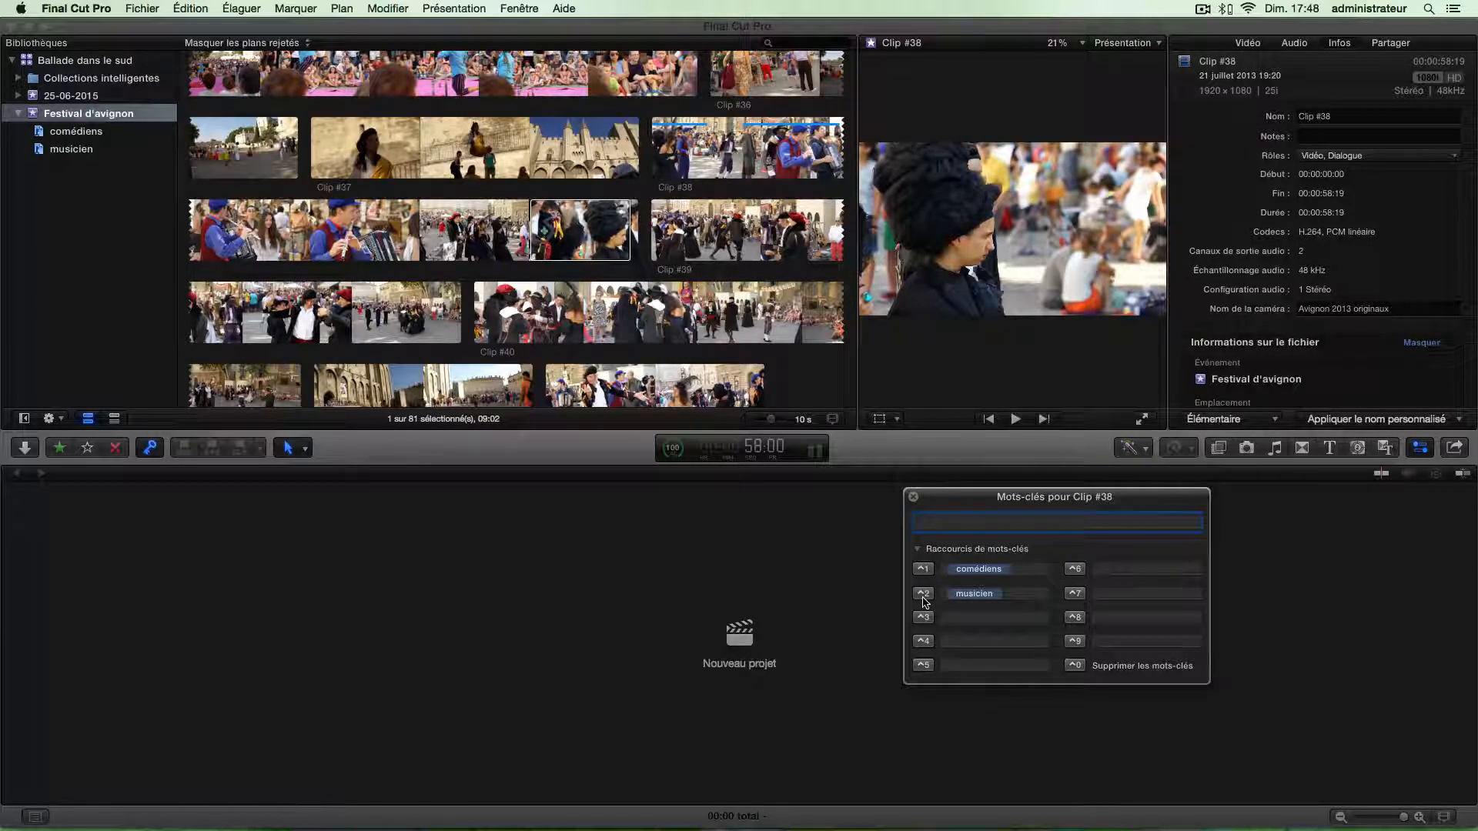
left_click(922, 570)
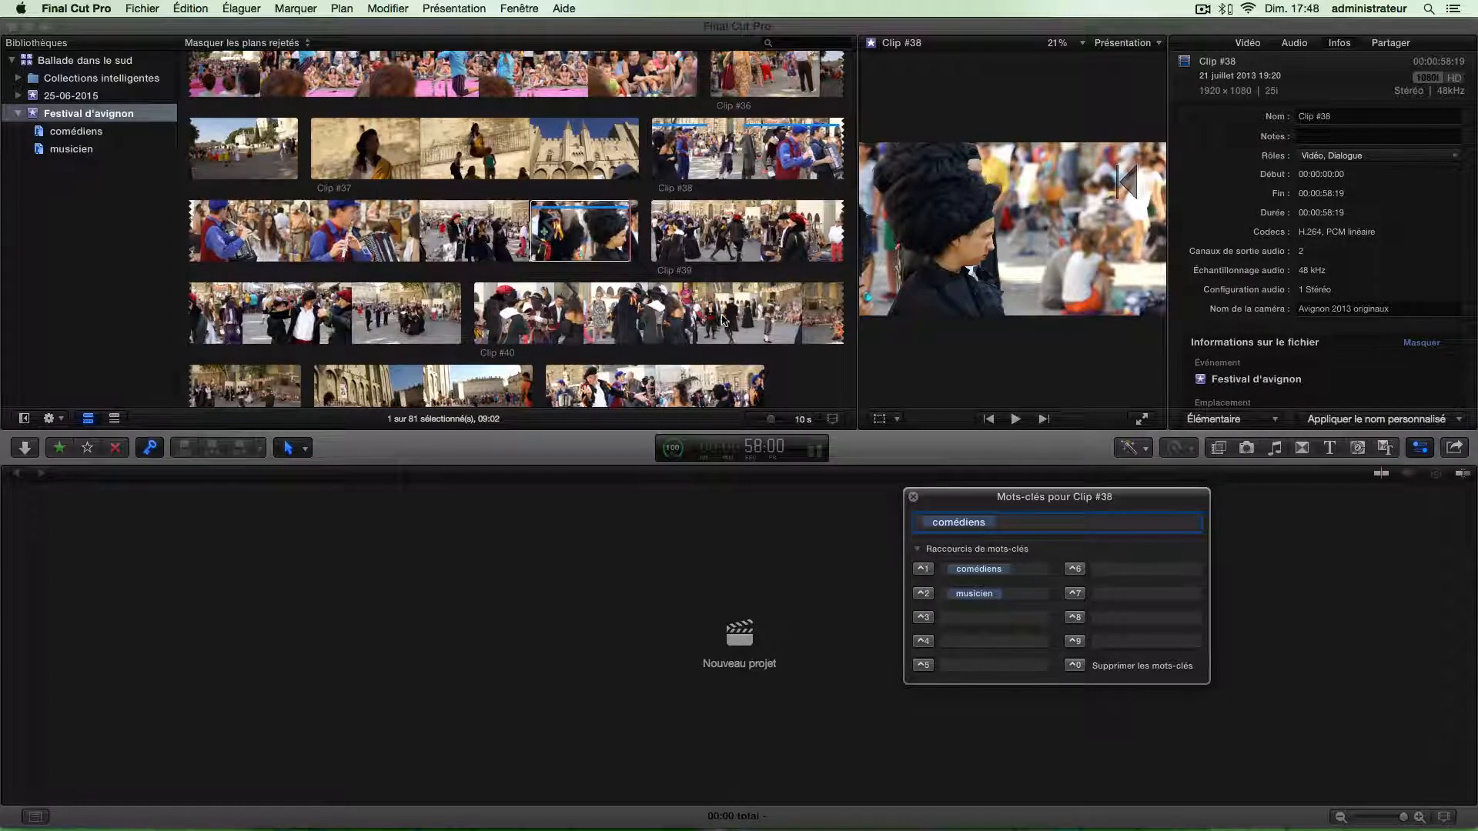
scroll(558, 221, "down", 2)
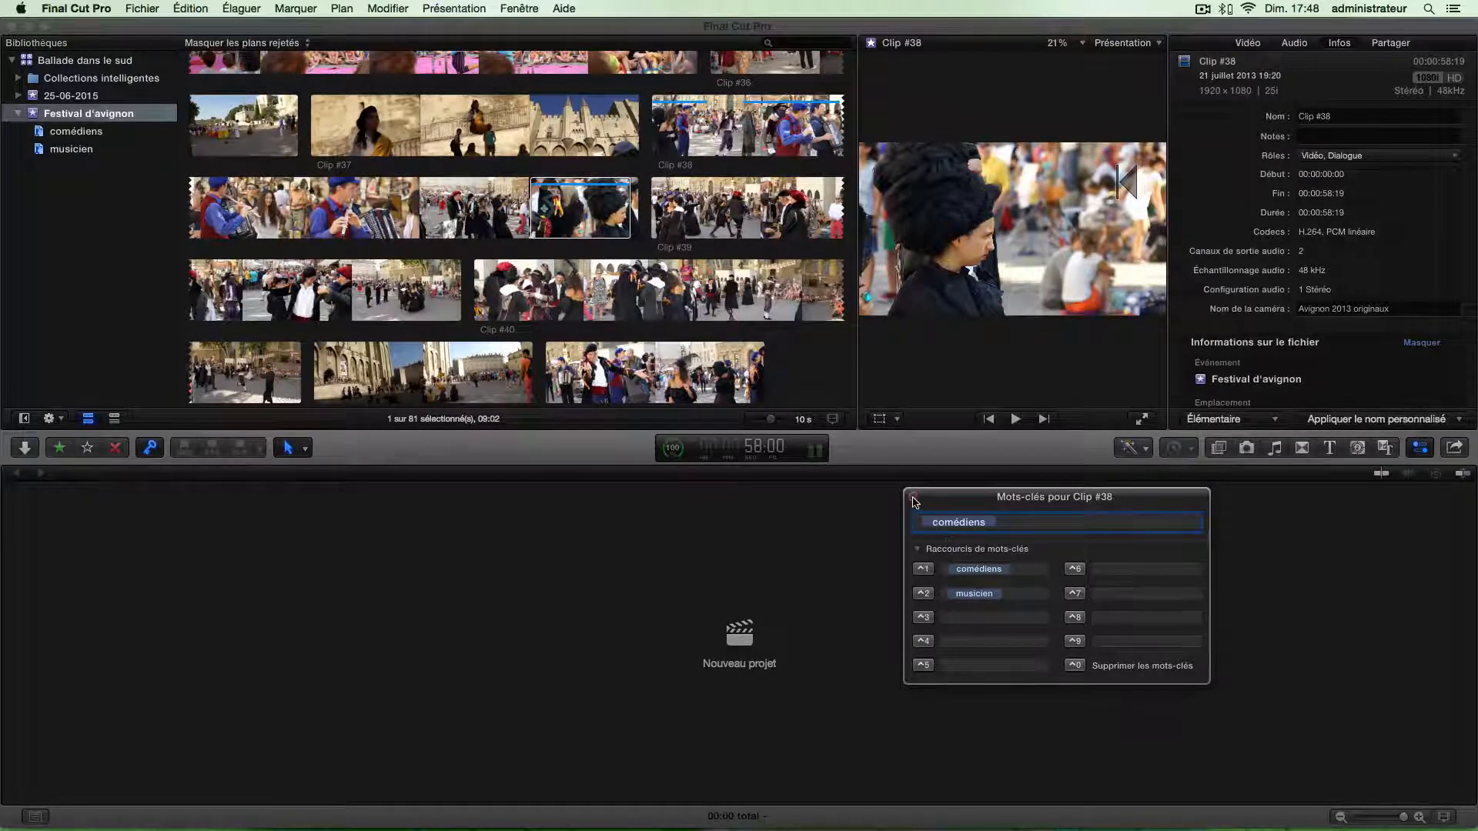
left_click(917, 550)
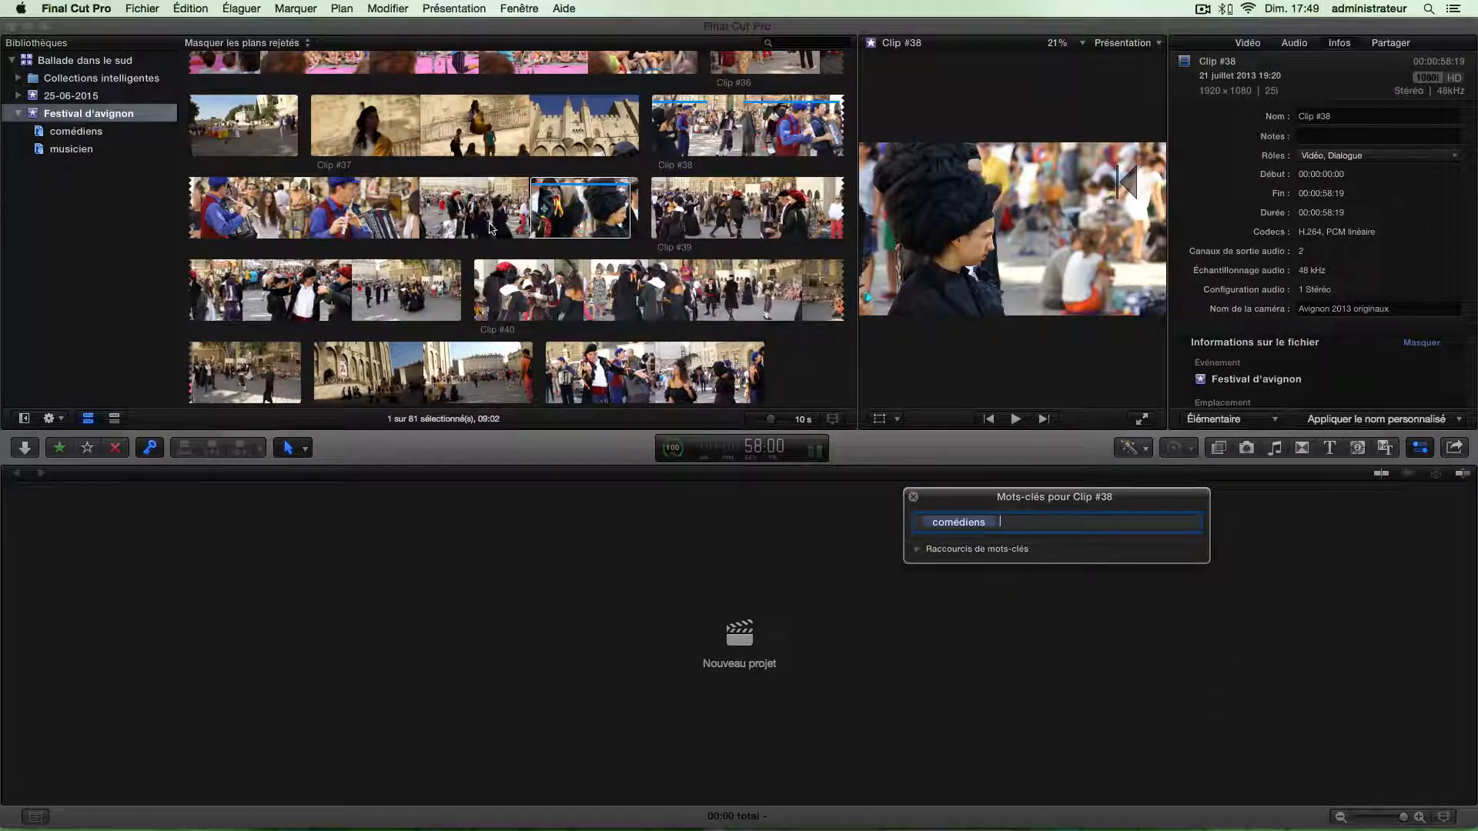
left_click(76, 132)
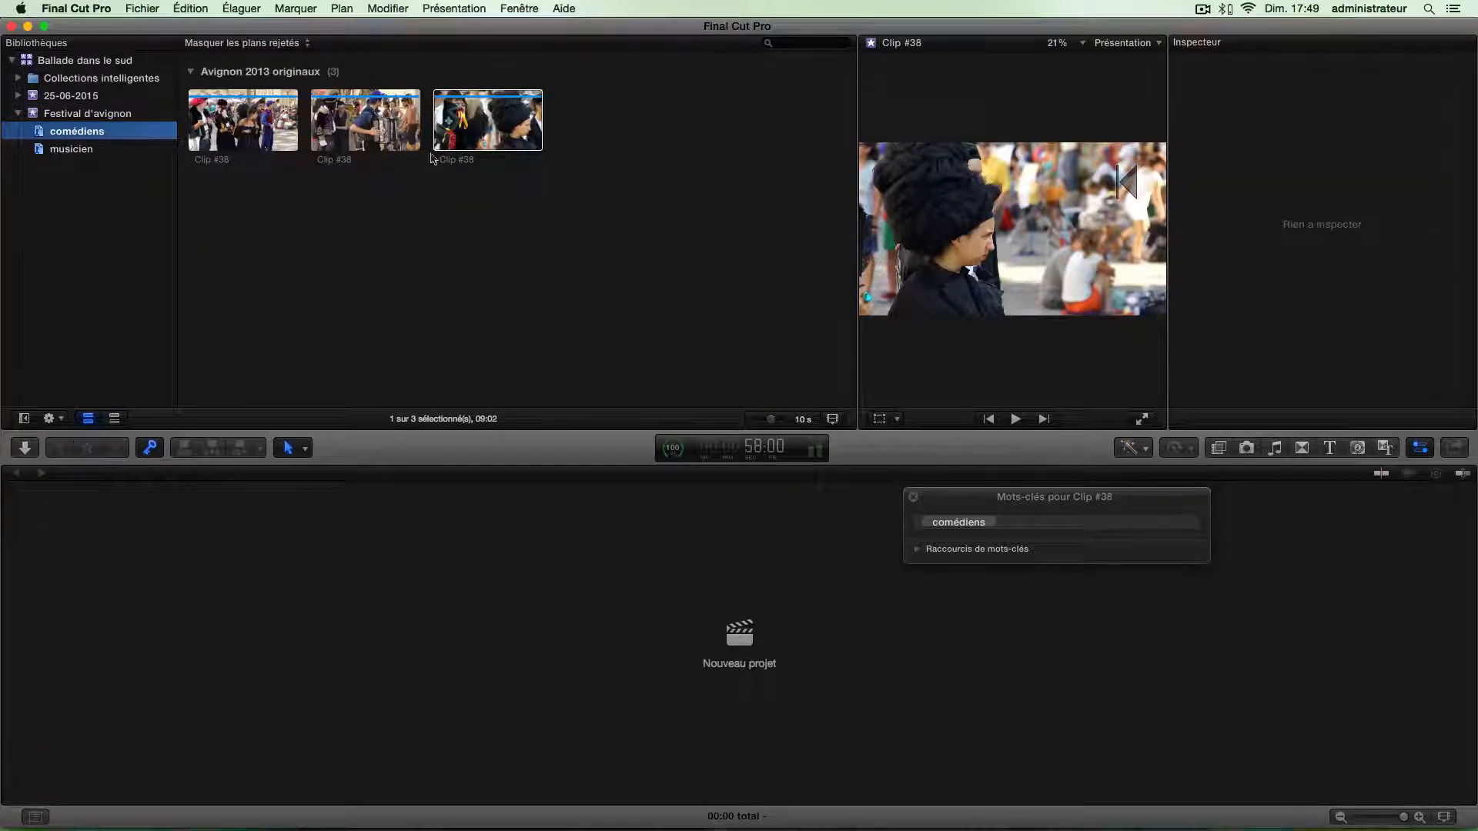
Step: Find Clip #30 in the Festival d'avignon event and mark a range of the musician from 5:24 to 17:21
left_click(66, 121)
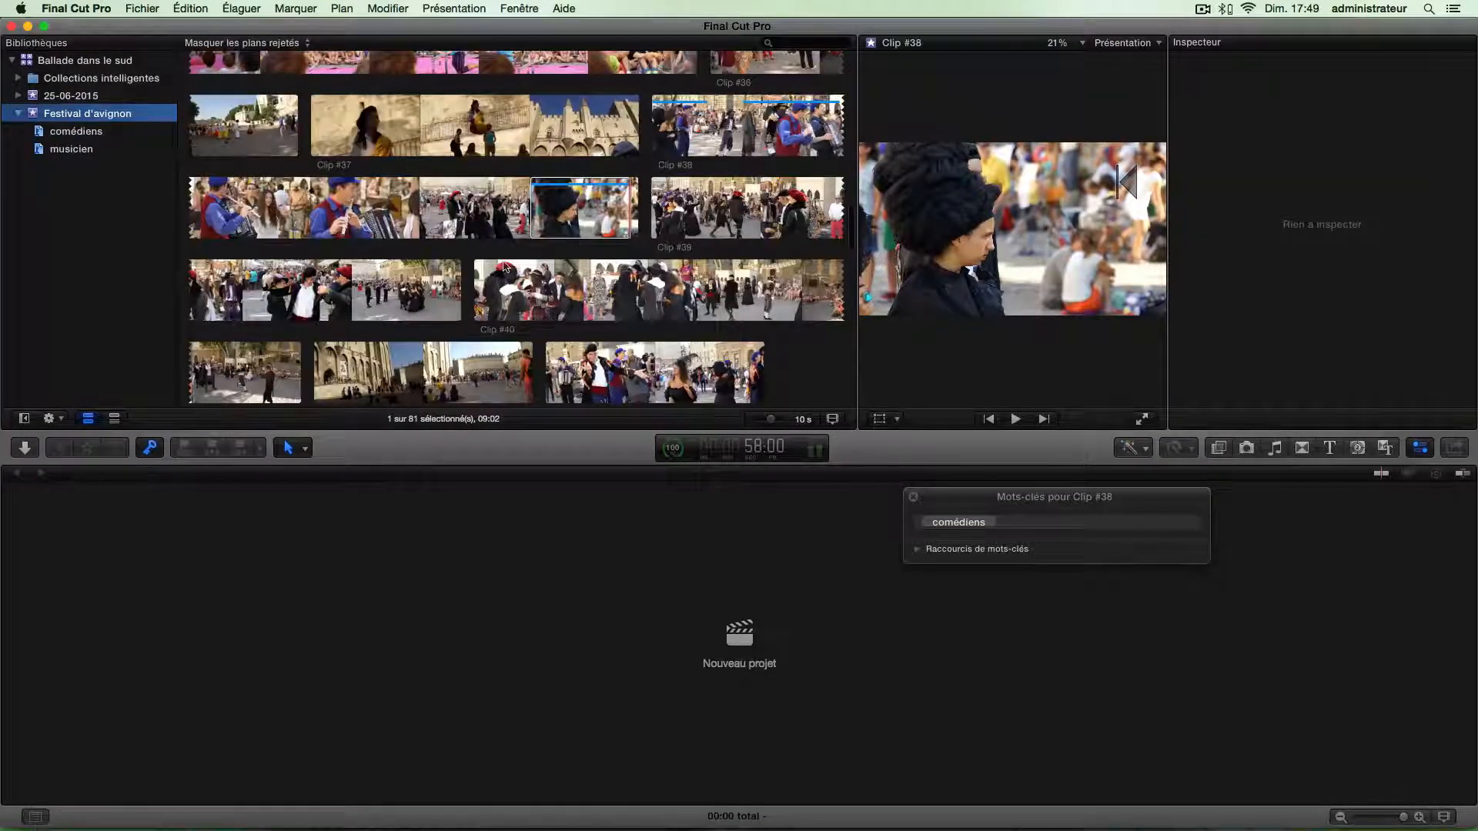
scroll(505, 266, "down", 4)
scroll(504, 266, "down", 3)
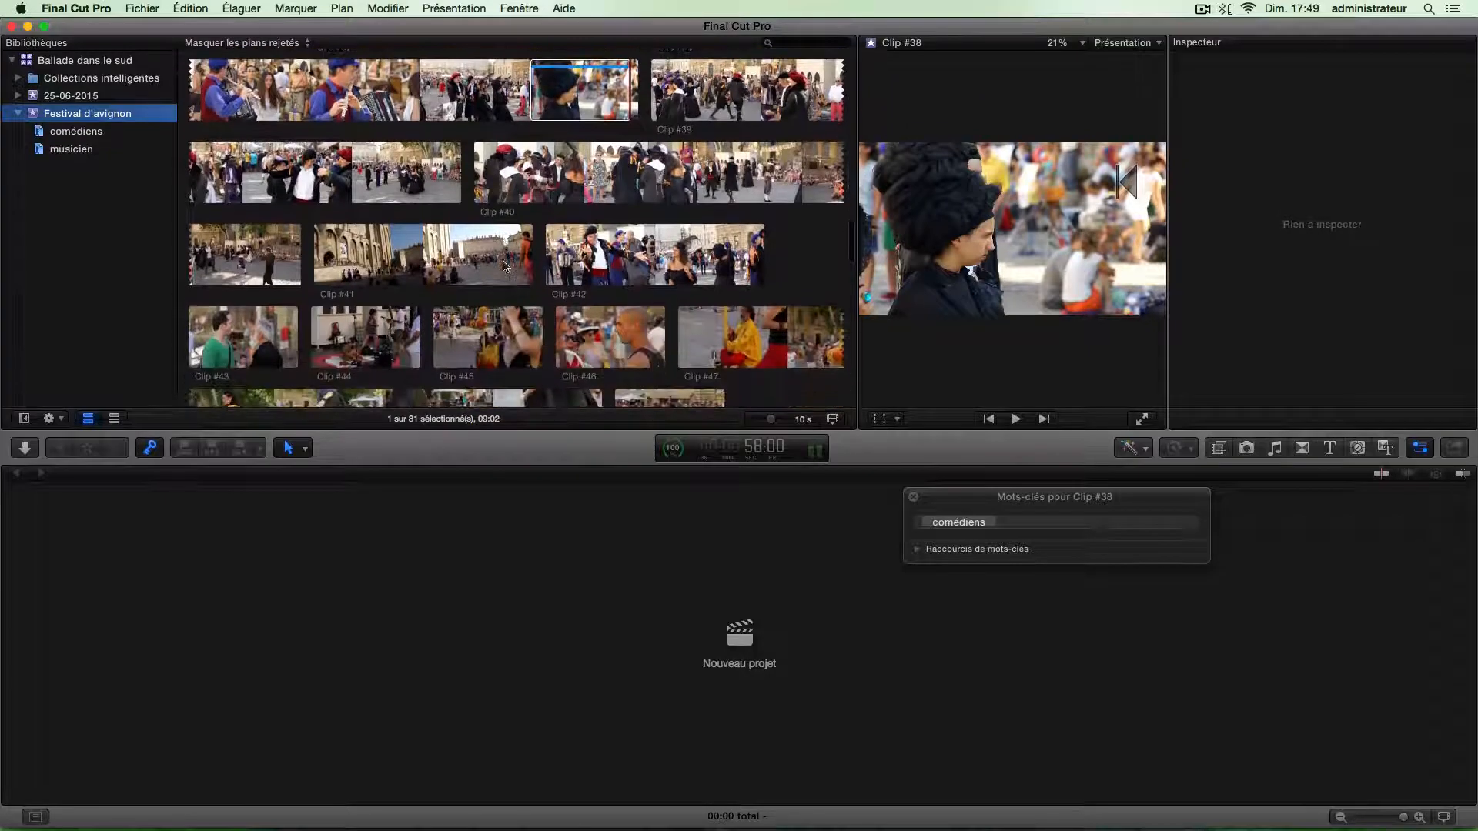
scroll(504, 265, "up", 2)
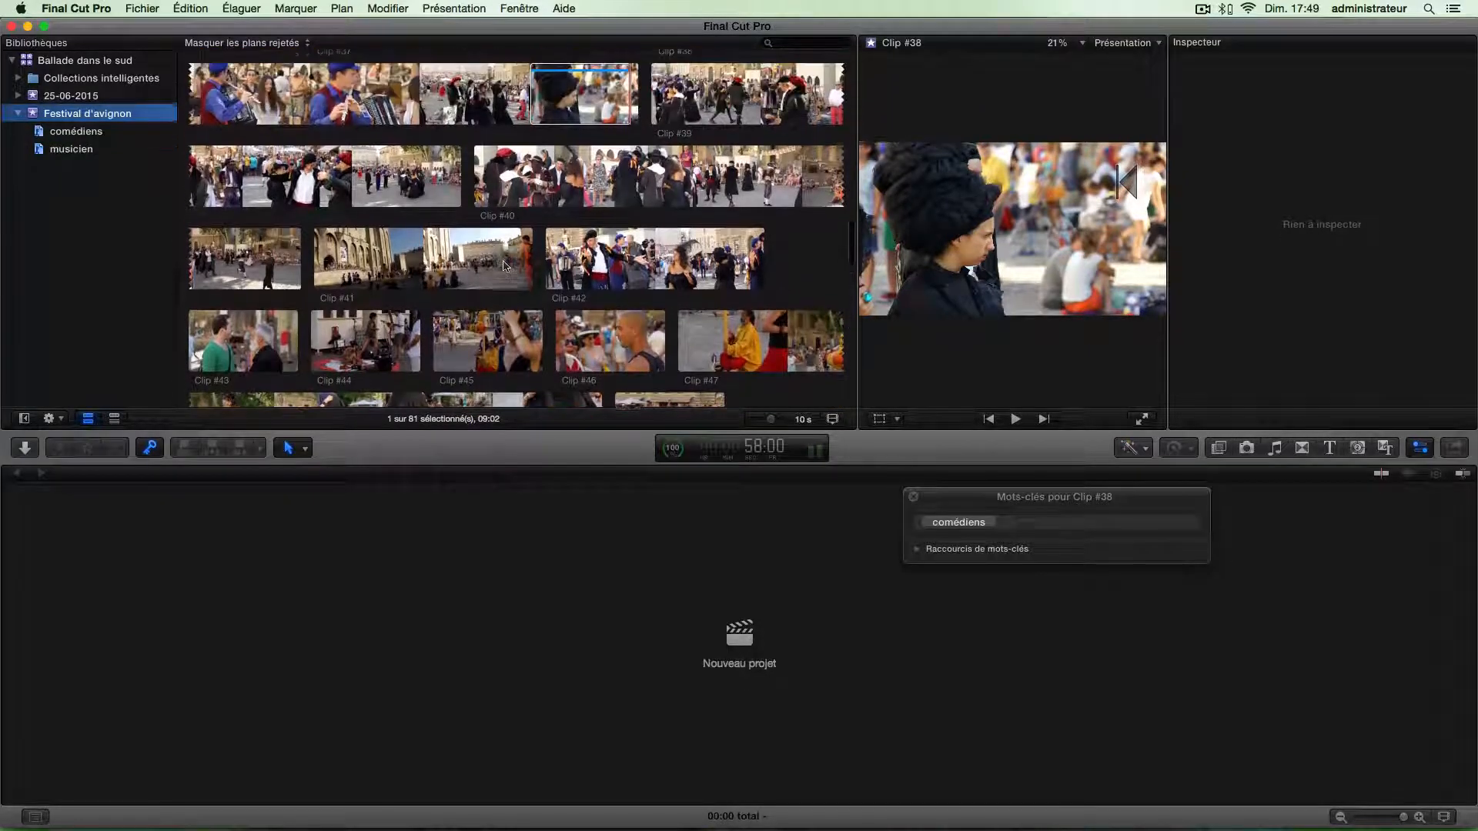
scroll(504, 266, "down", 3)
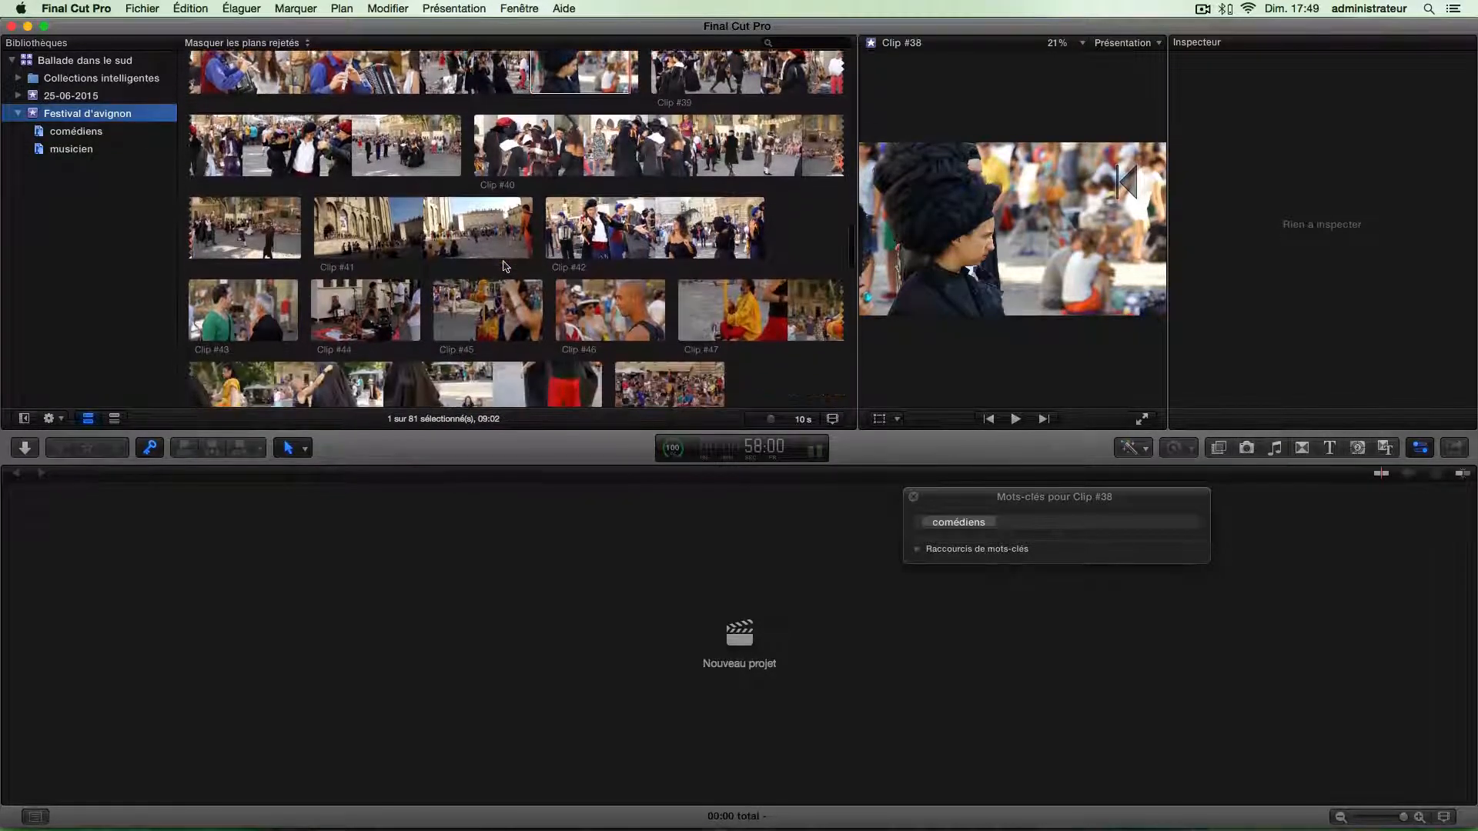
scroll(504, 266, "up", 5)
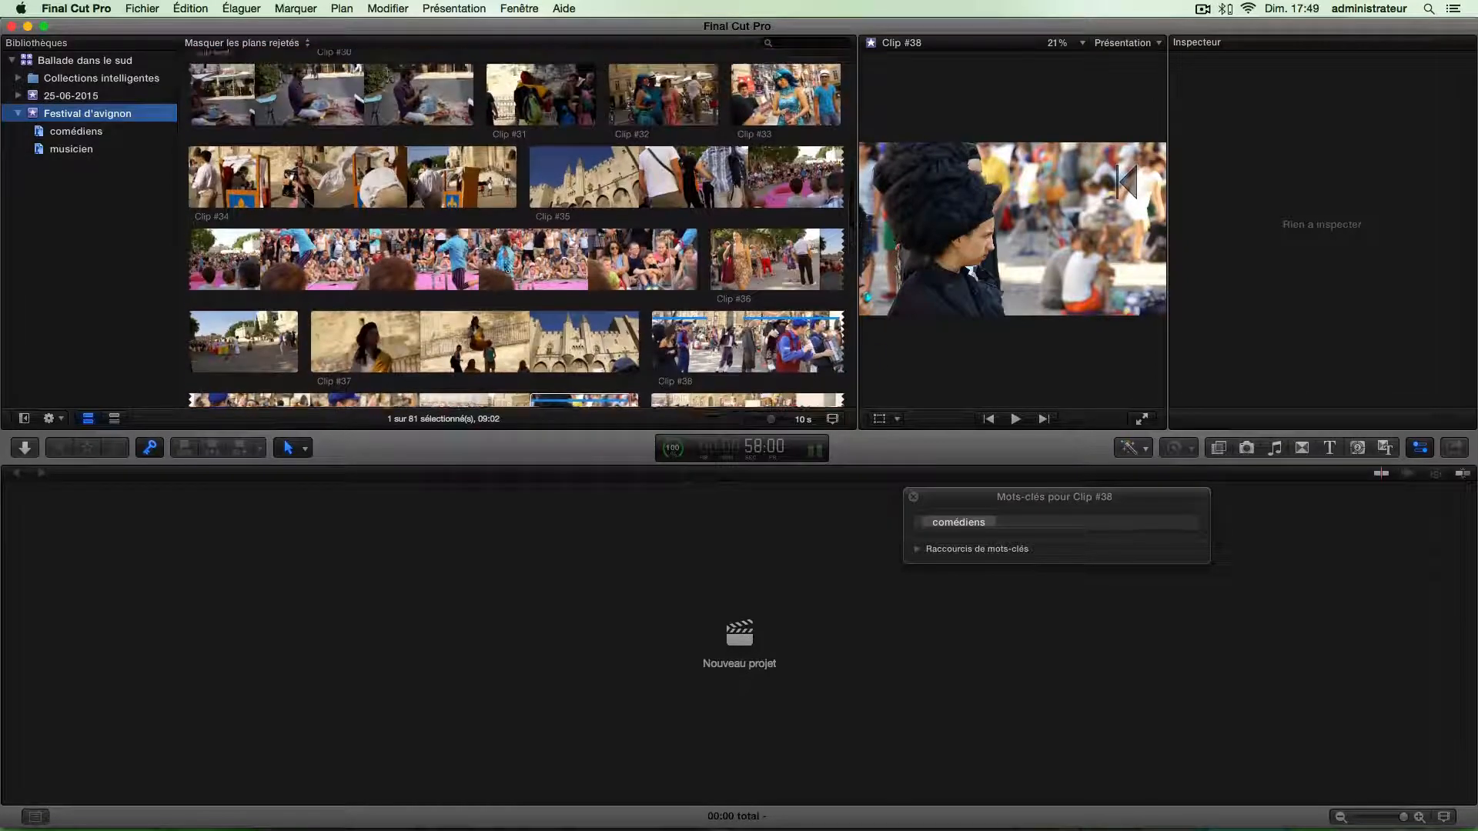
left_click(504, 265)
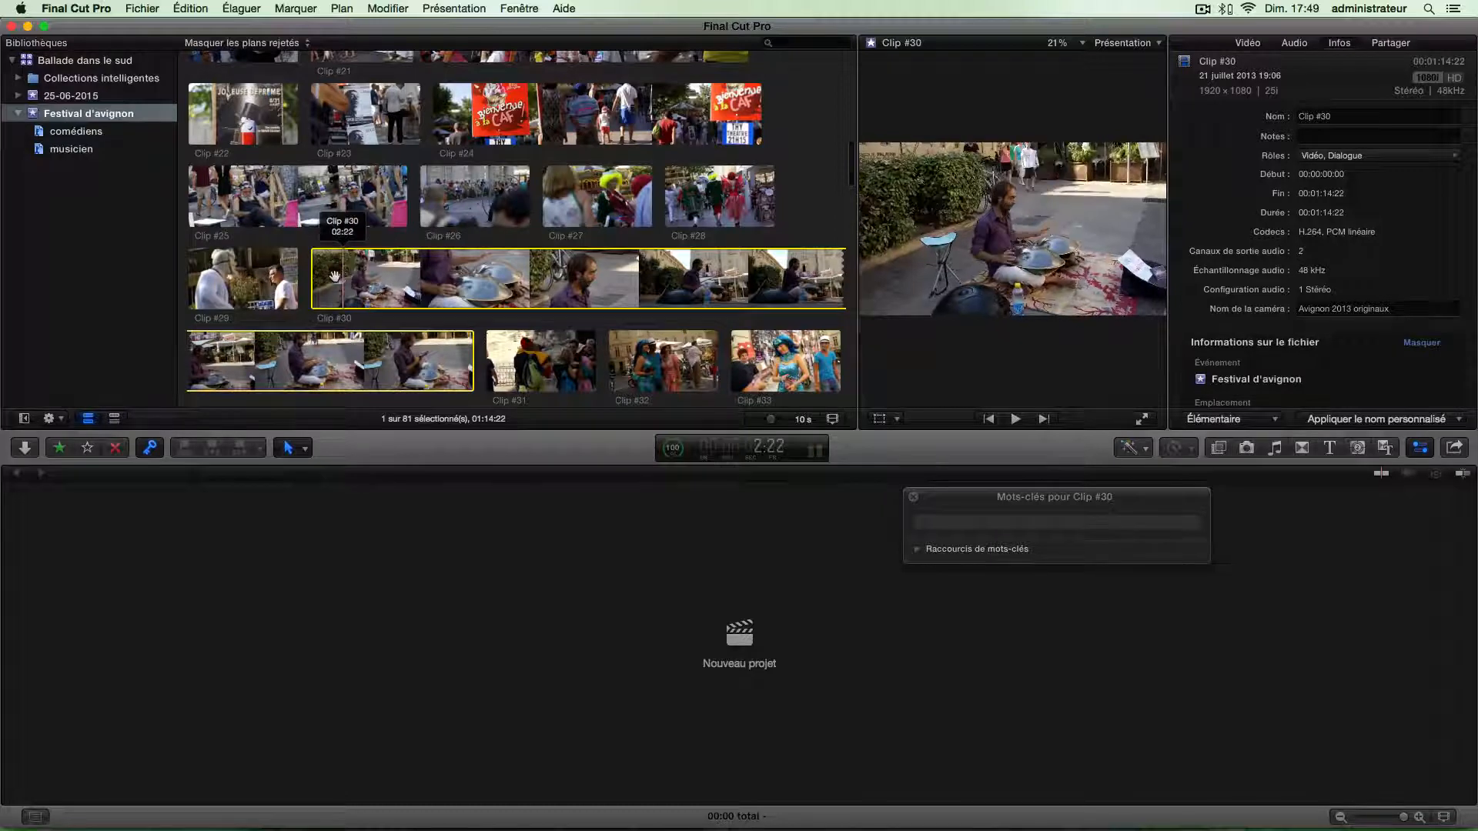
key("space")
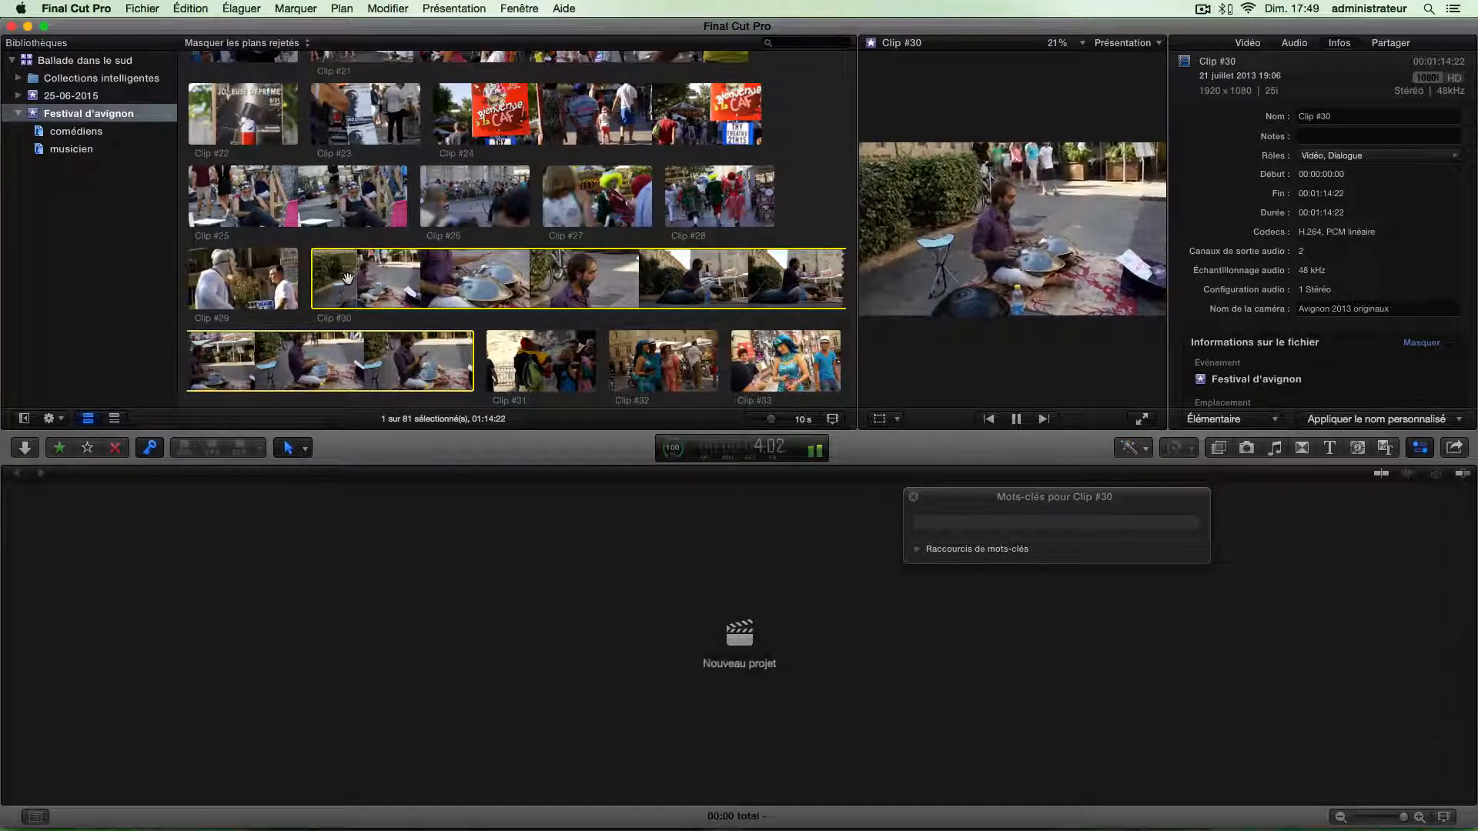
key("space")
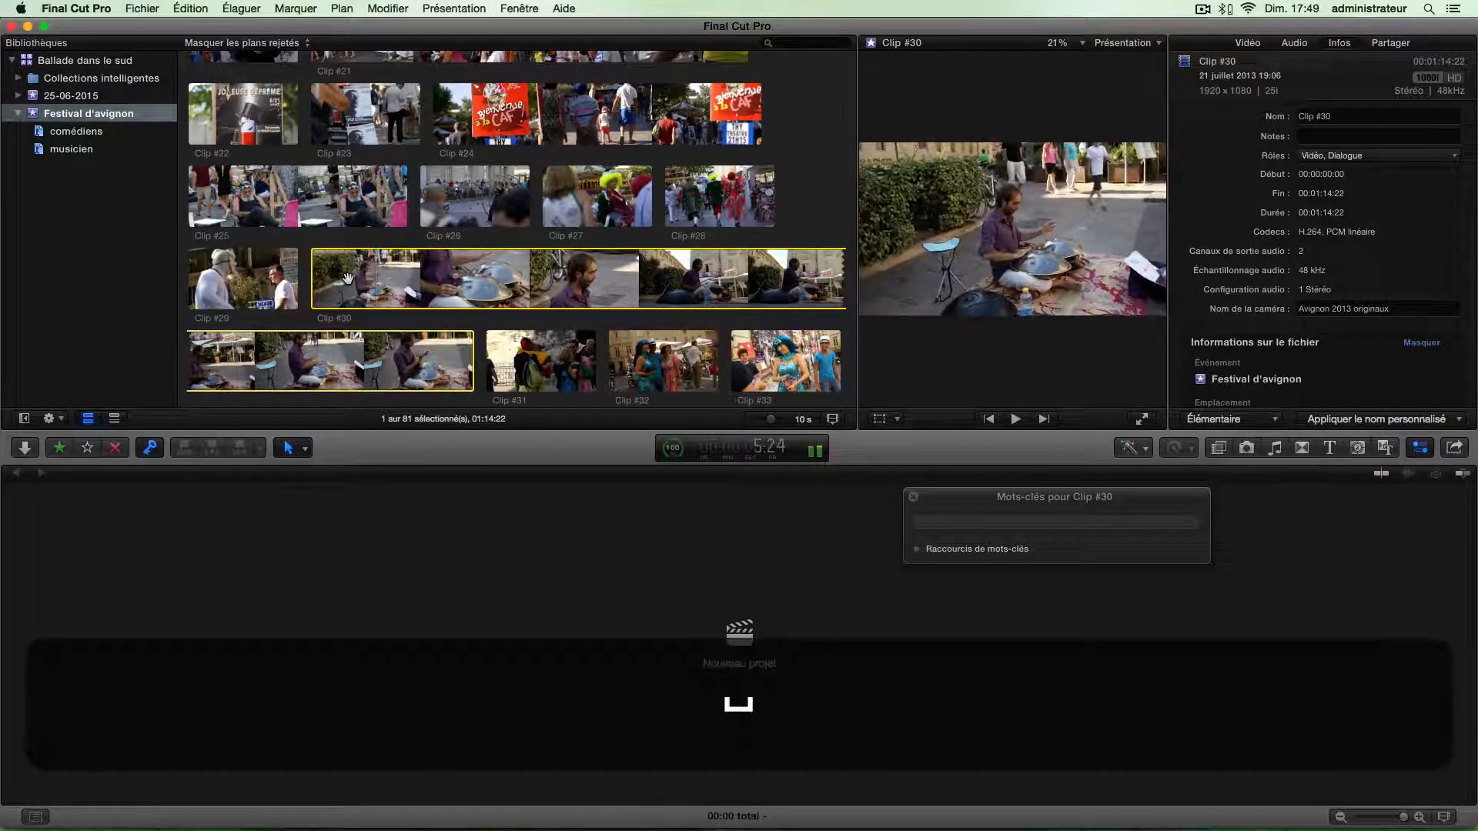
key("i")
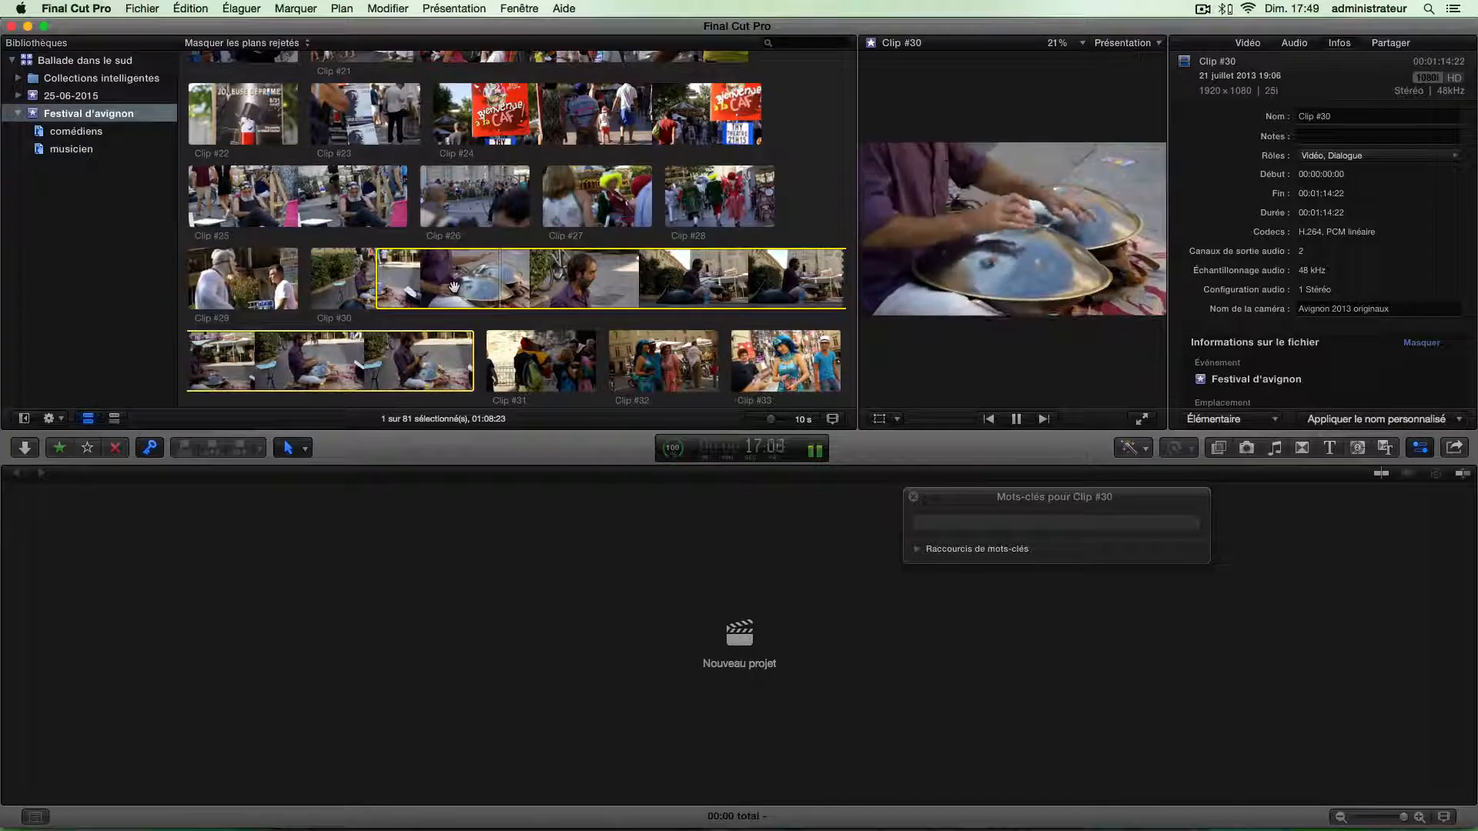
key("space")
key("o")
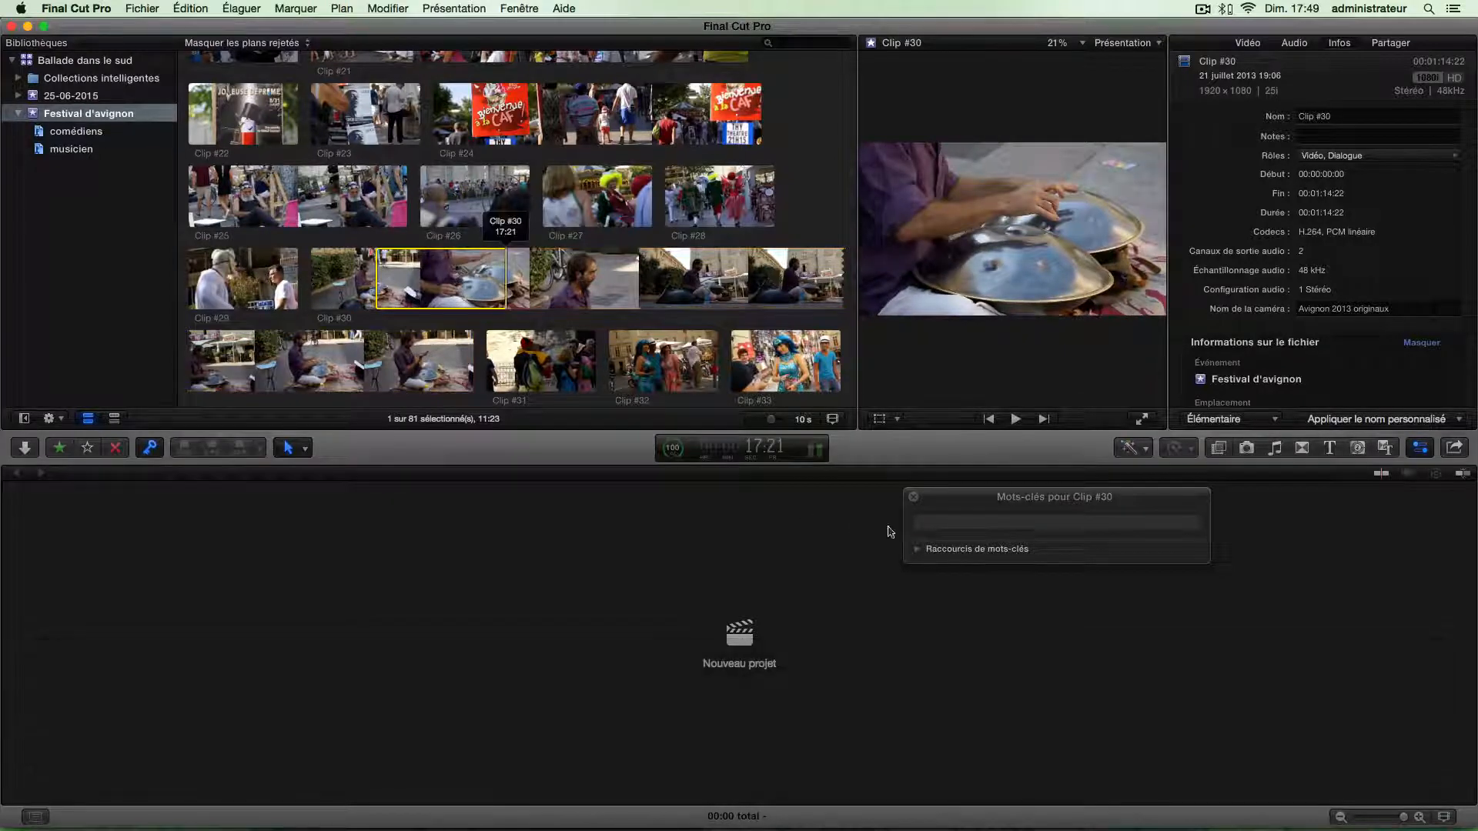
Step: Assign the keyword "musicien" to the selected range of Clip #30
left_click(941, 522)
type("musicien")
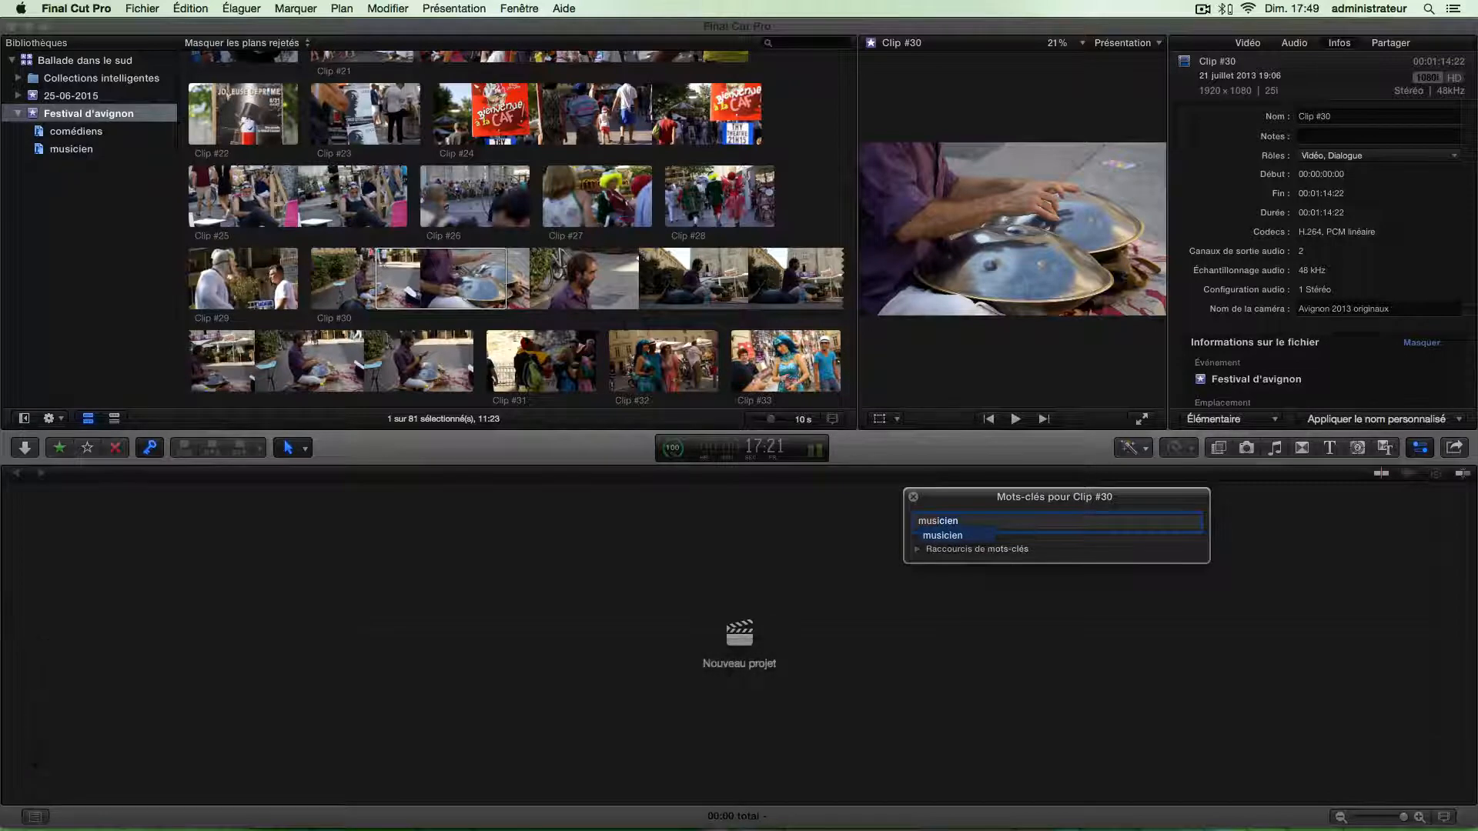
key("Return")
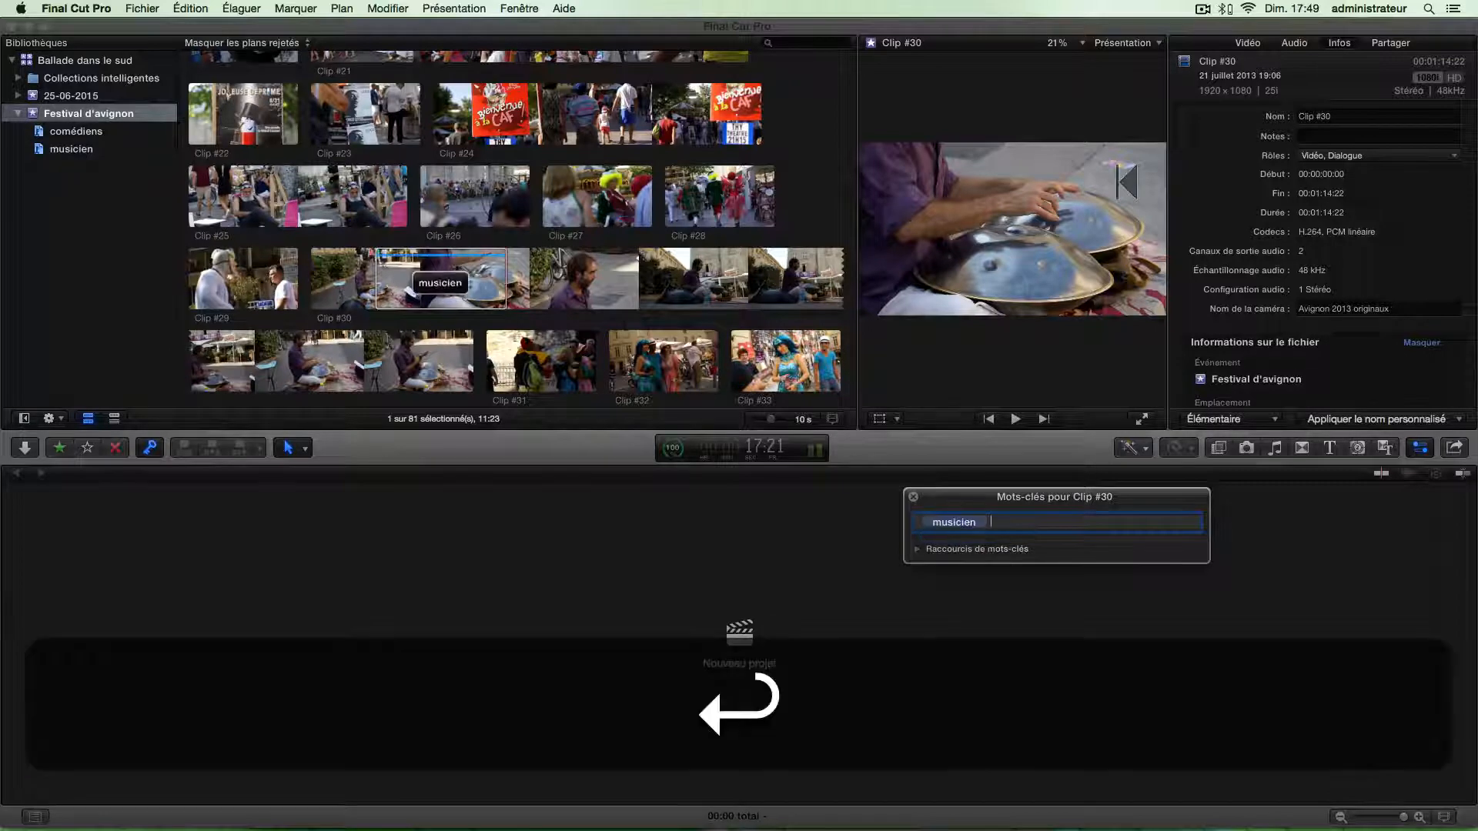
Step: Check the Clip #30 and Clip #38 excerpts in the musicien keyword collection
left_click(69, 150)
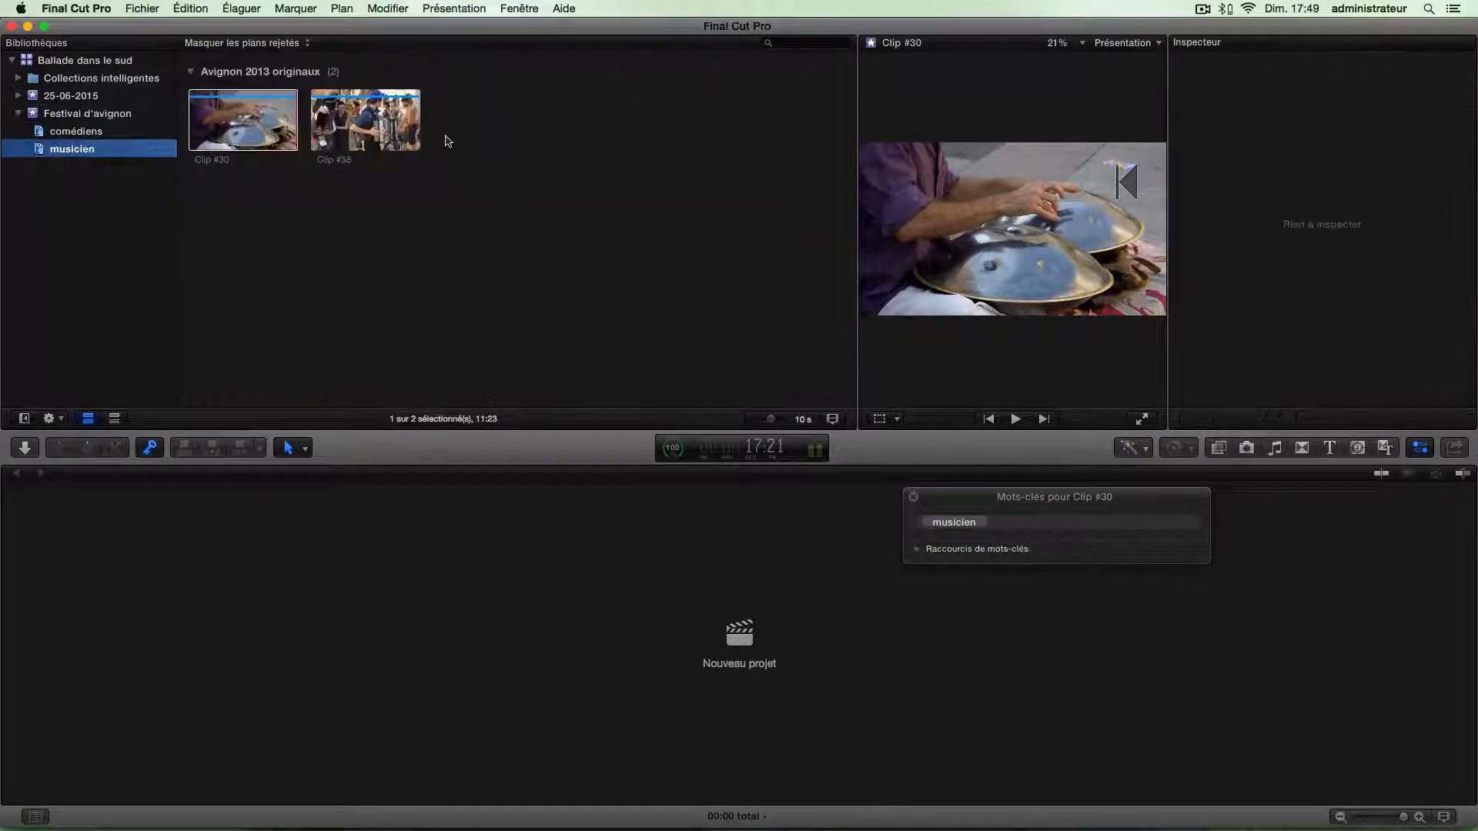
left_click(251, 104)
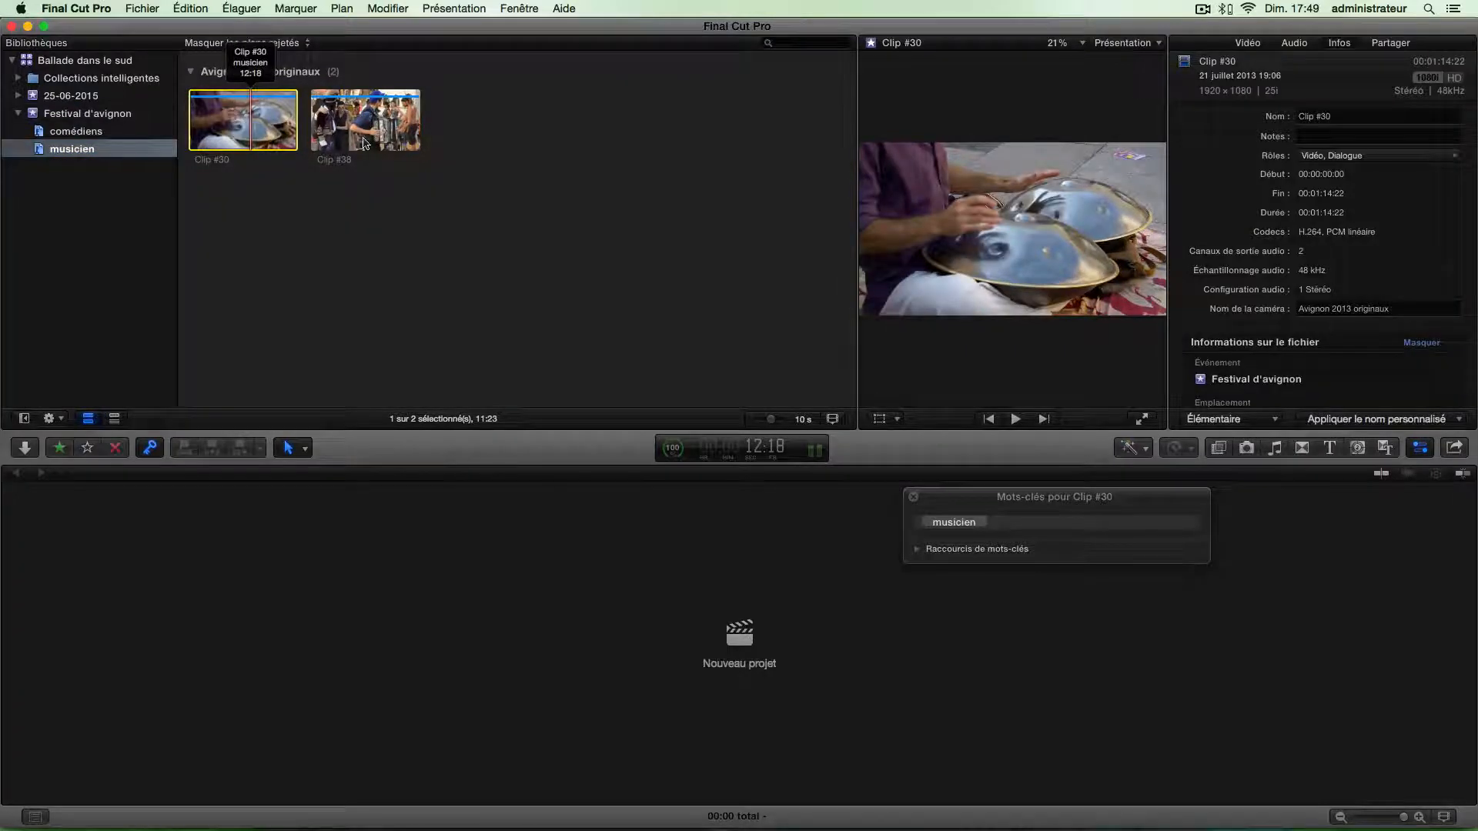
left_click(369, 139)
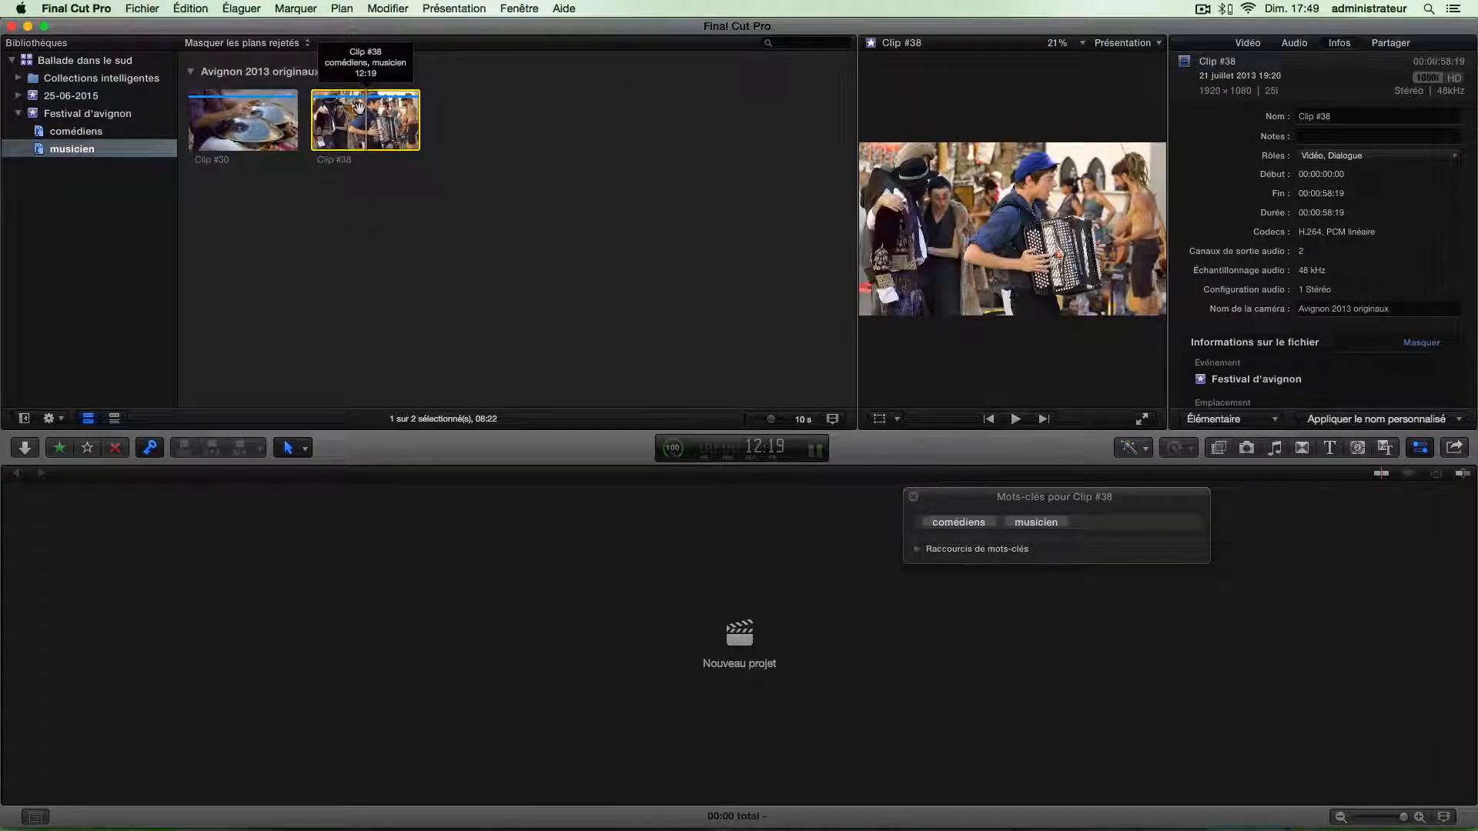
Step: Look through the clips of the whole Festival d'avignon event, including those beyond Clip #38 and the first ones
left_click(60, 117)
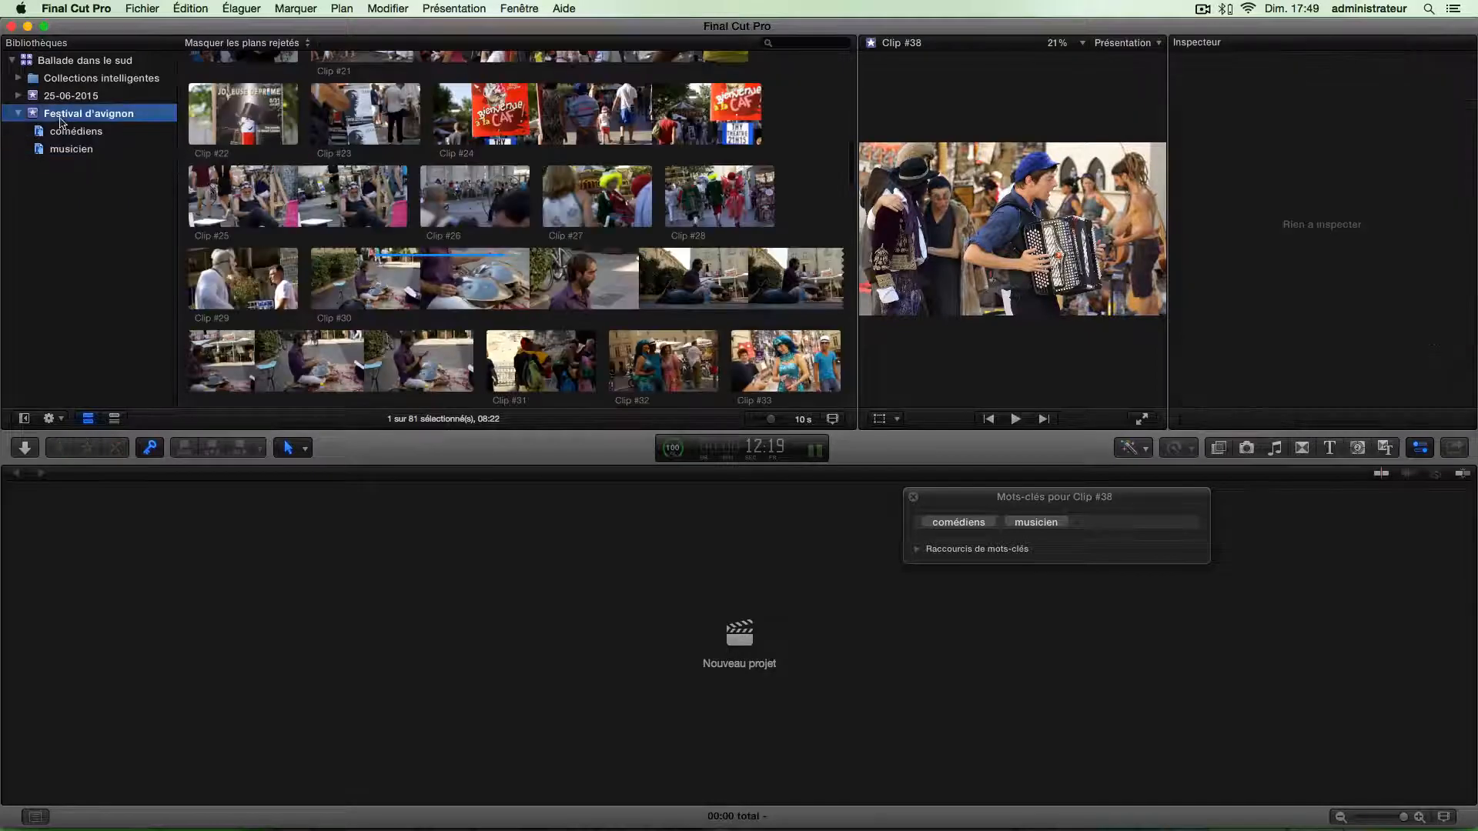
scroll(393, 234, "down", 5)
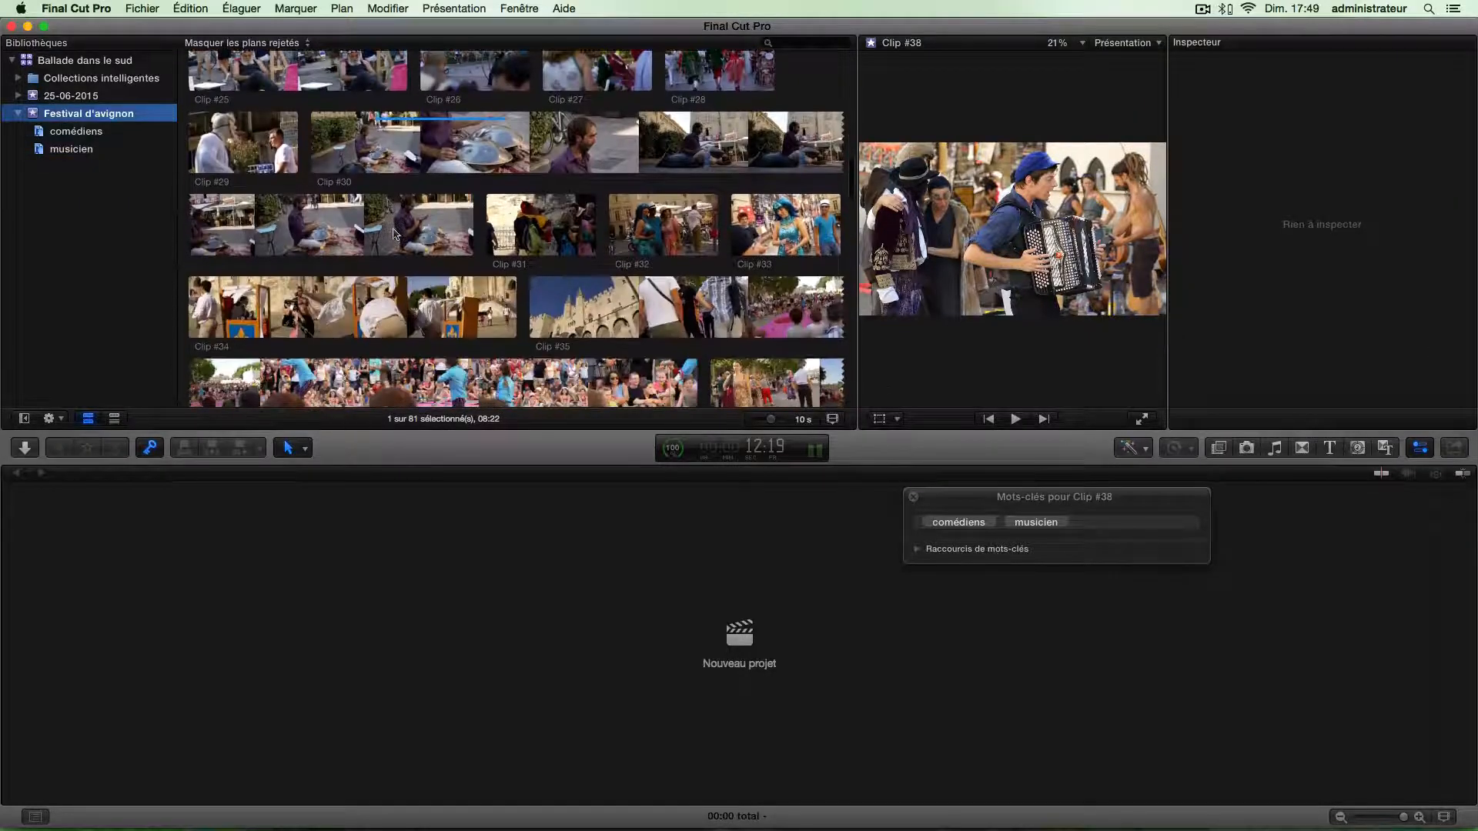
scroll(394, 233, "down", 3)
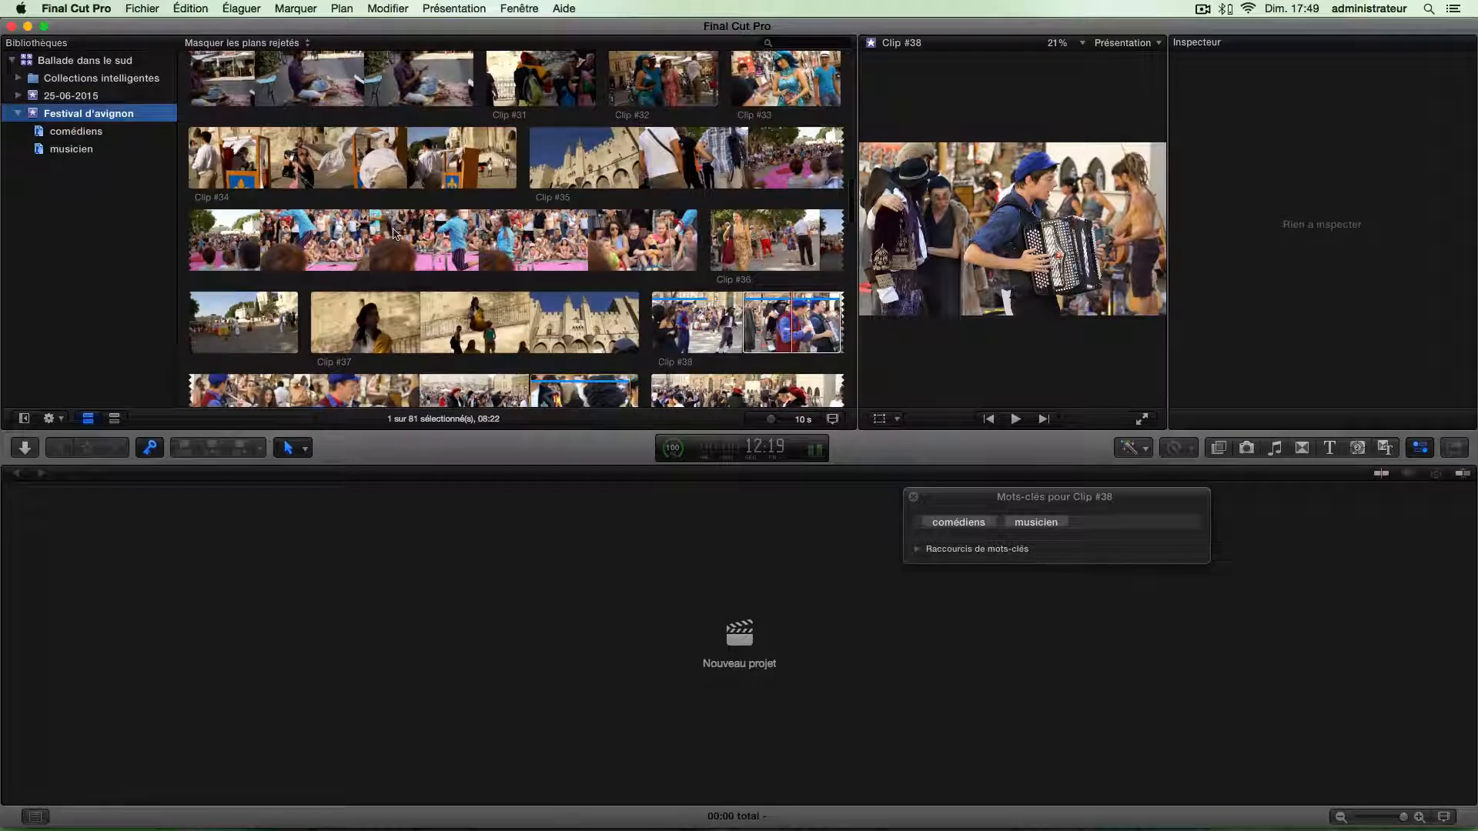
scroll(393, 233, "down", 4)
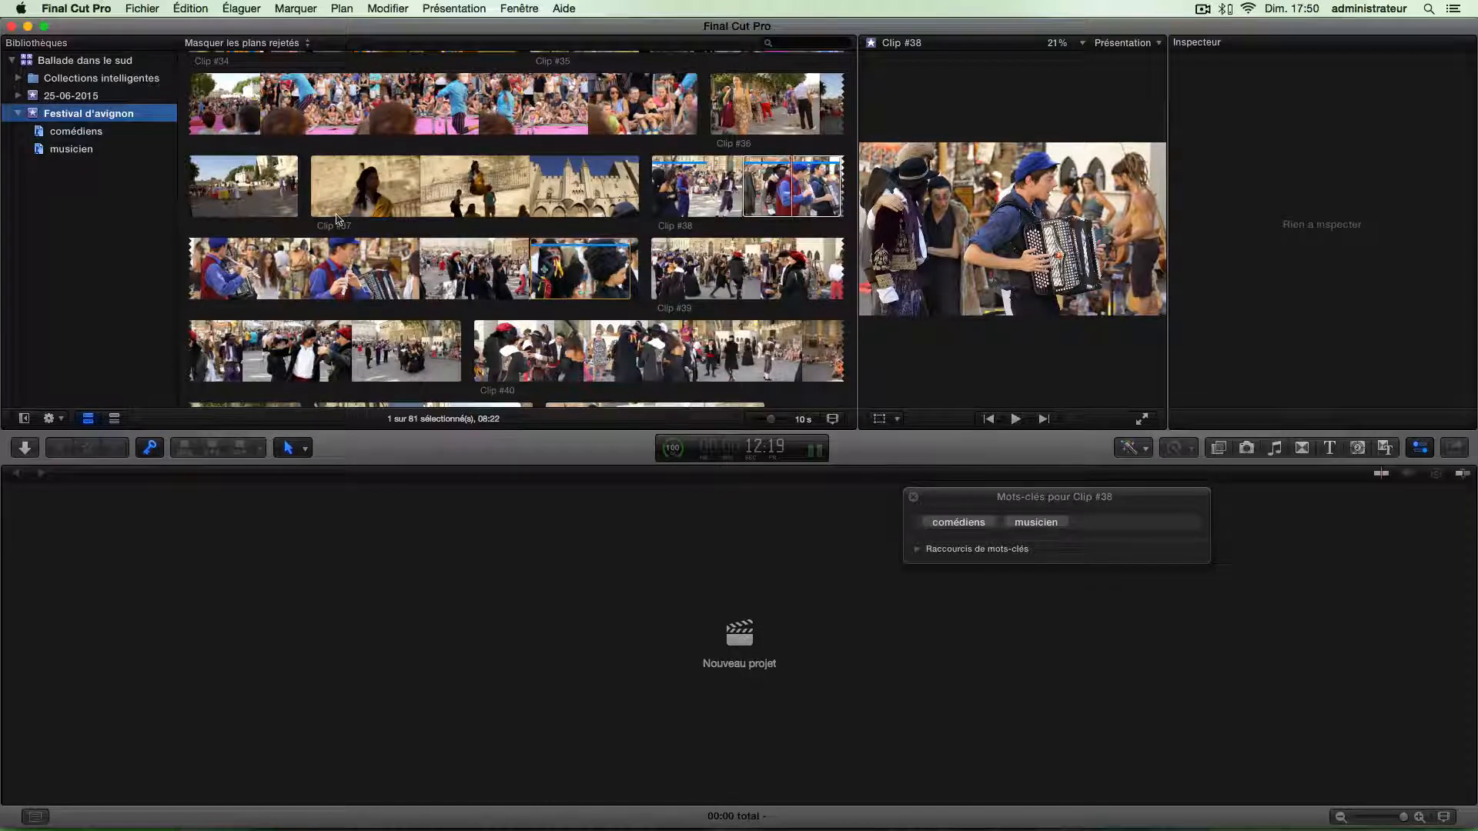
scroll(337, 220, "down", 2)
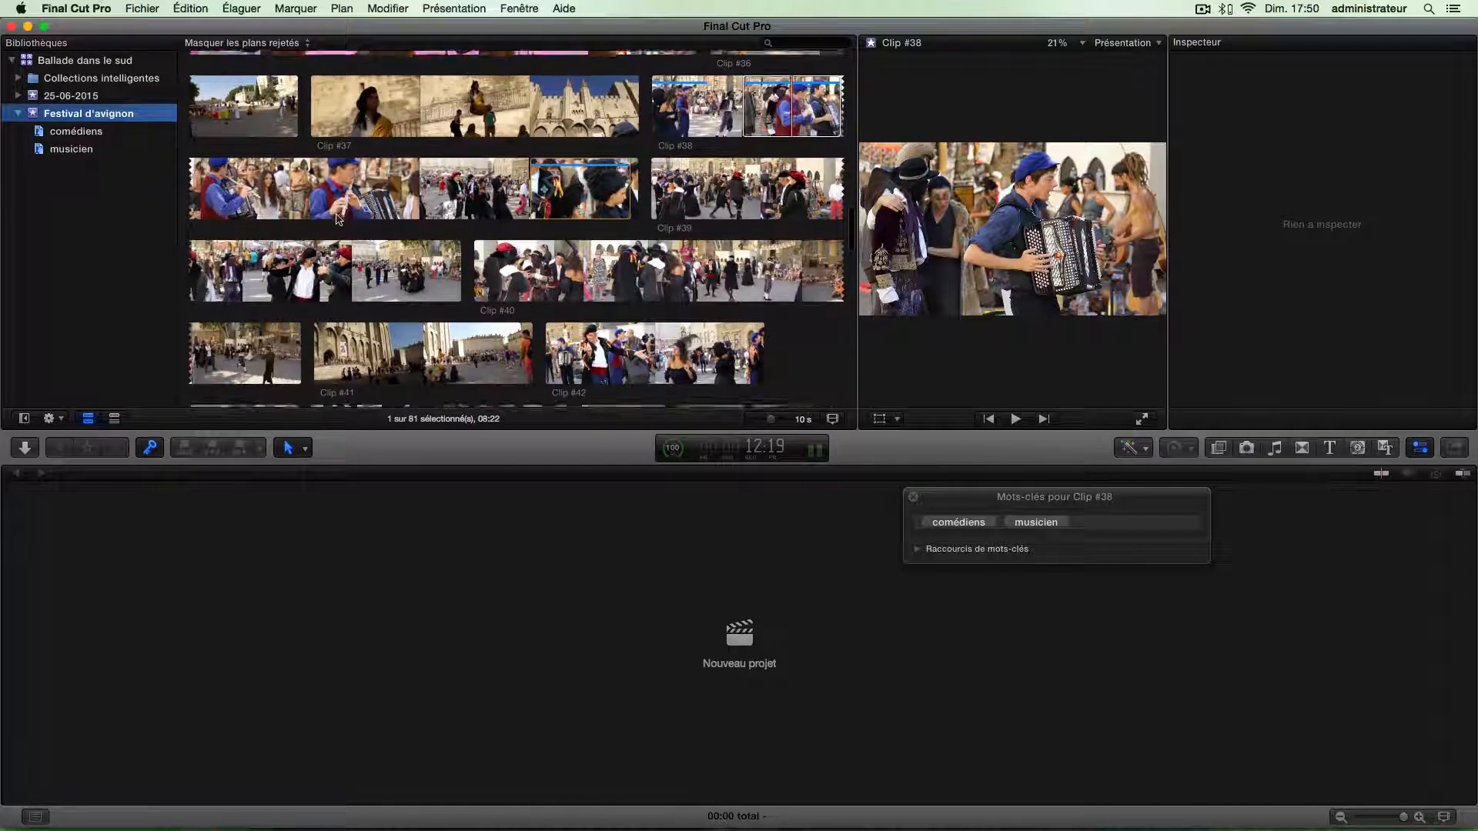
scroll(336, 220, "down", 3)
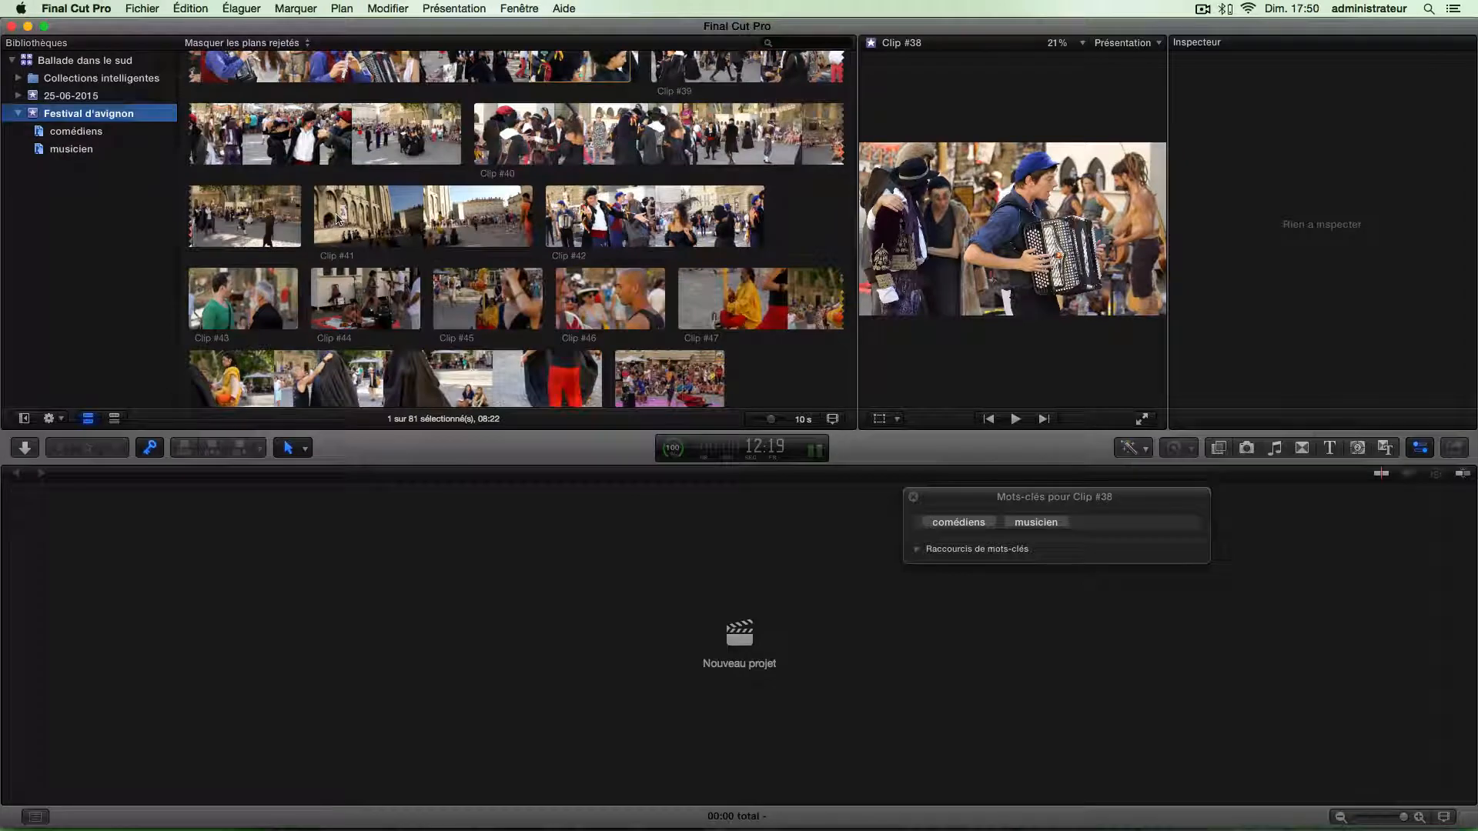
scroll(337, 219, "down", 10)
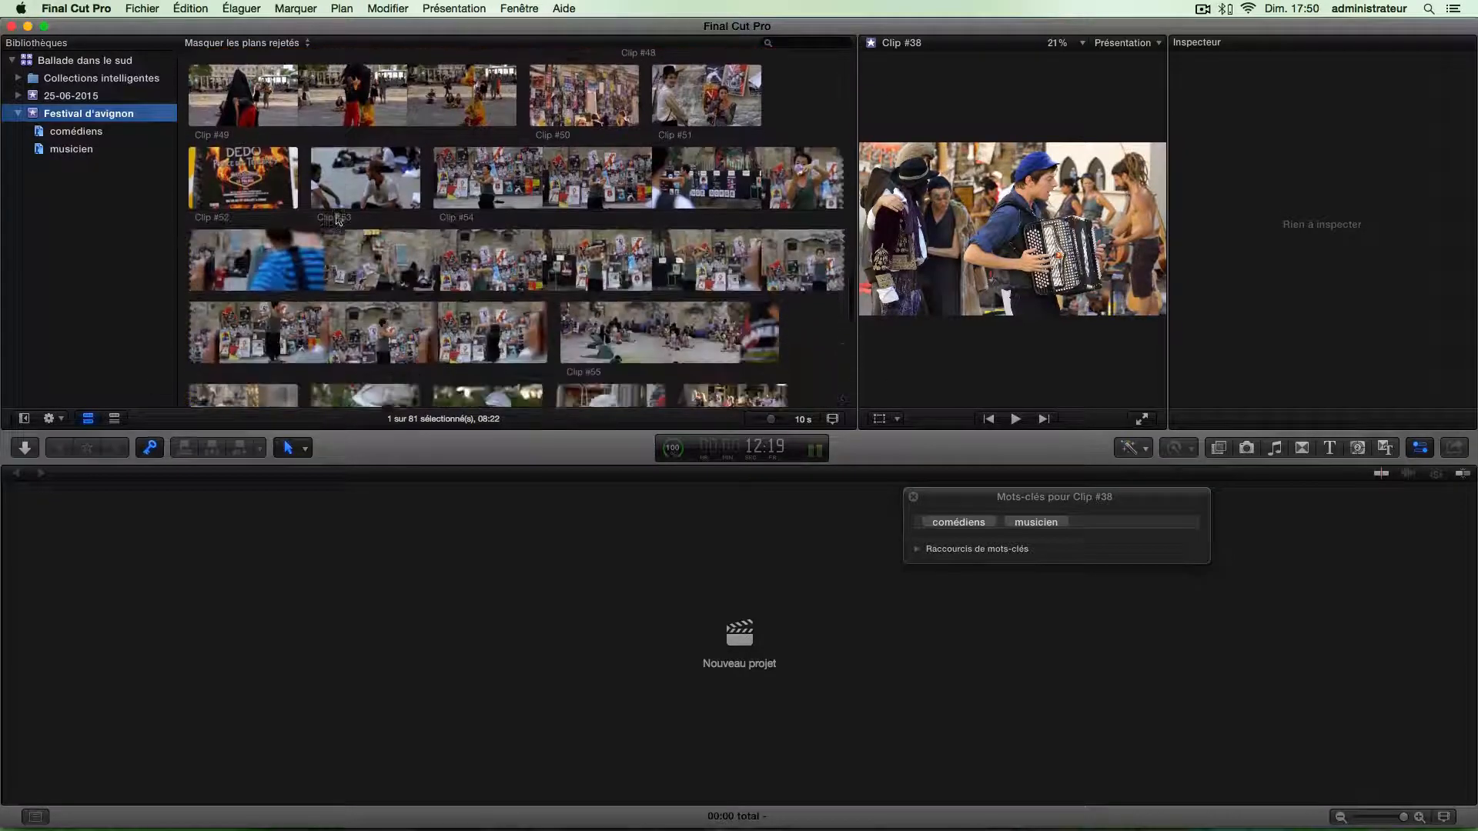
scroll(336, 219, "down", 5)
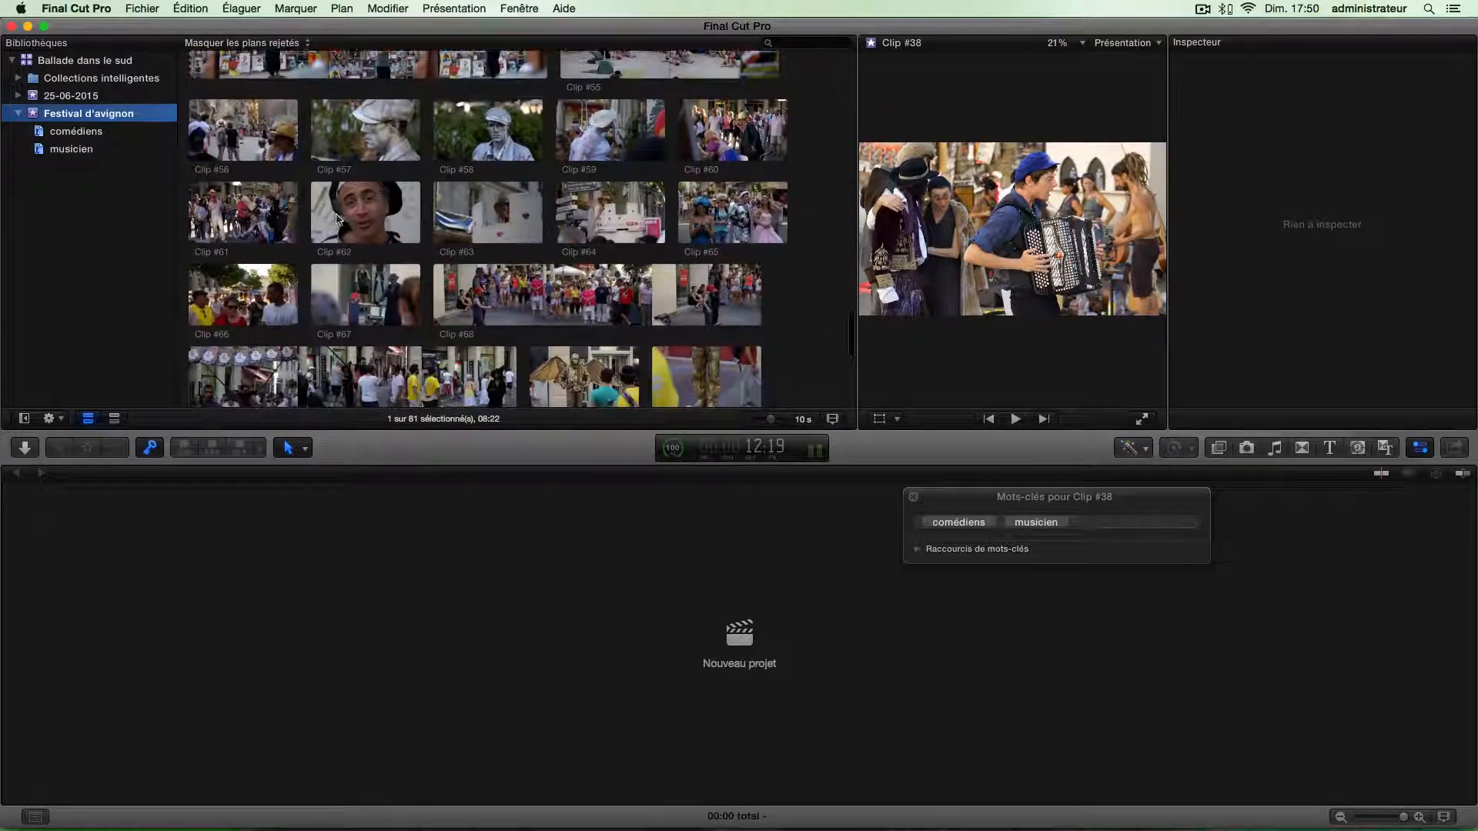
scroll(337, 220, "up", 4)
scroll(336, 219, "up", 2)
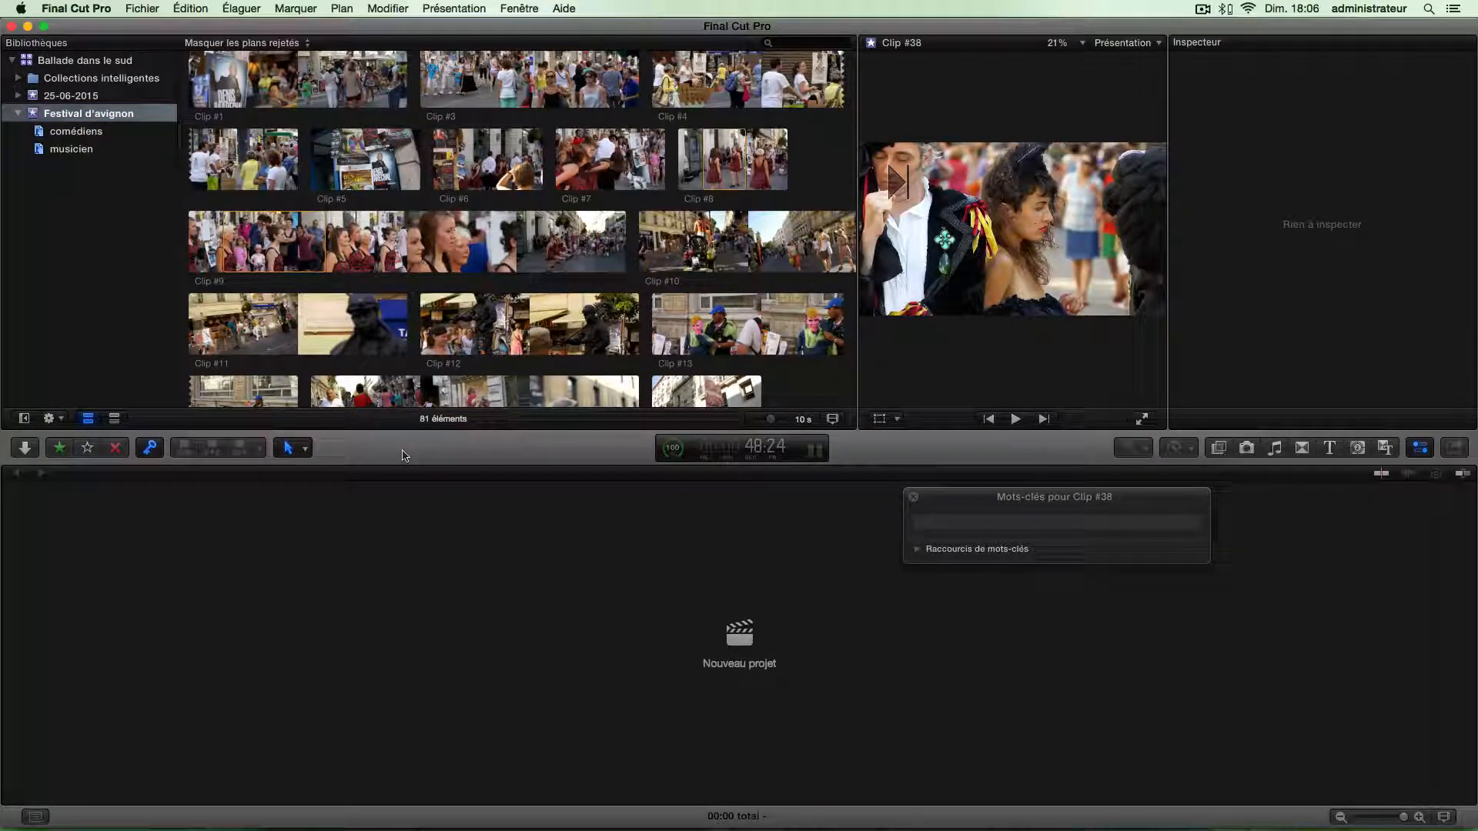
scroll(478, 323, "up", 2)
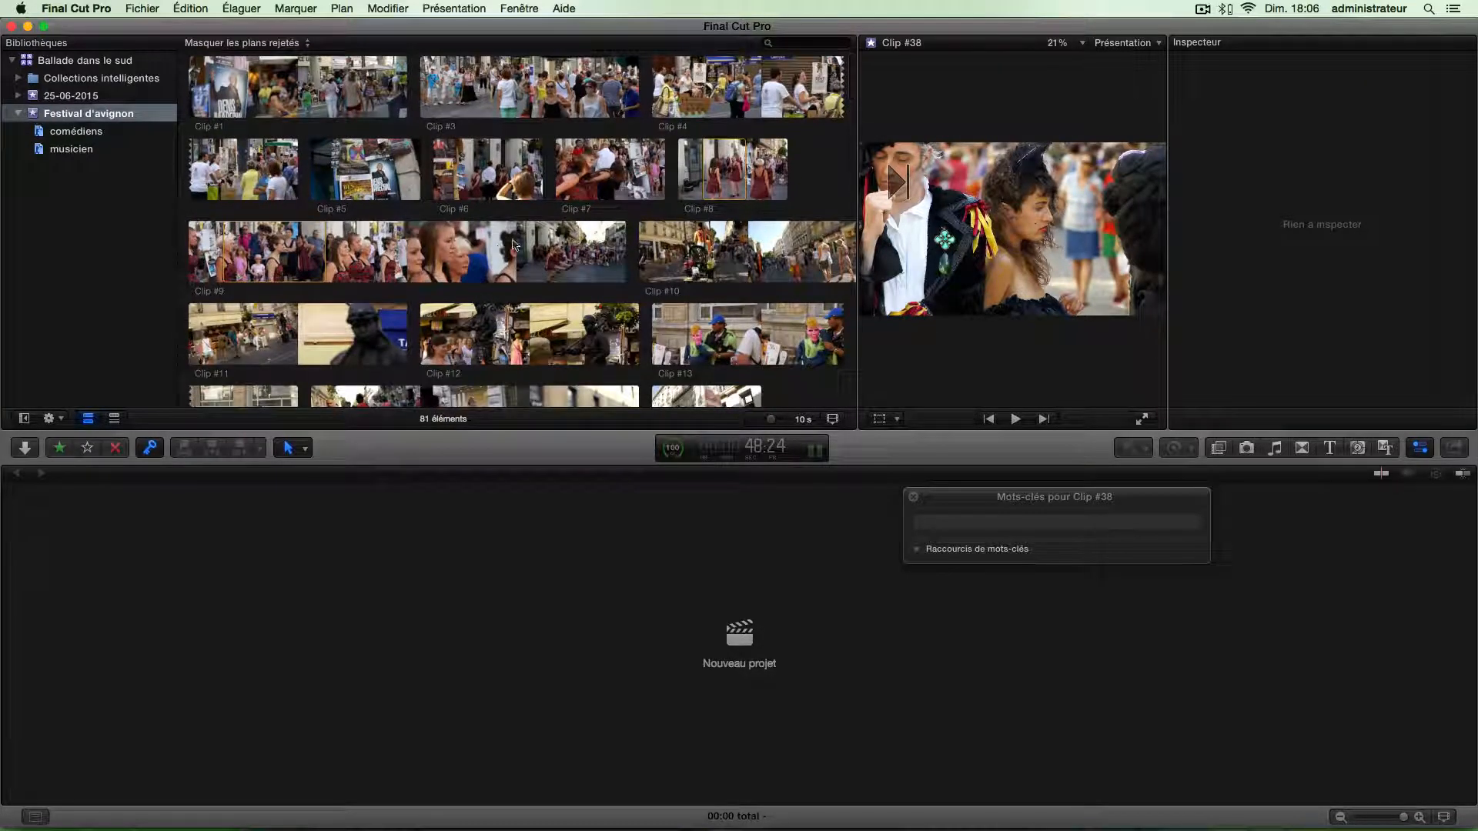
Step: Clear the selected range marked in Clip #8 and select the whole clip
left_click_drag(703, 173, 746, 173)
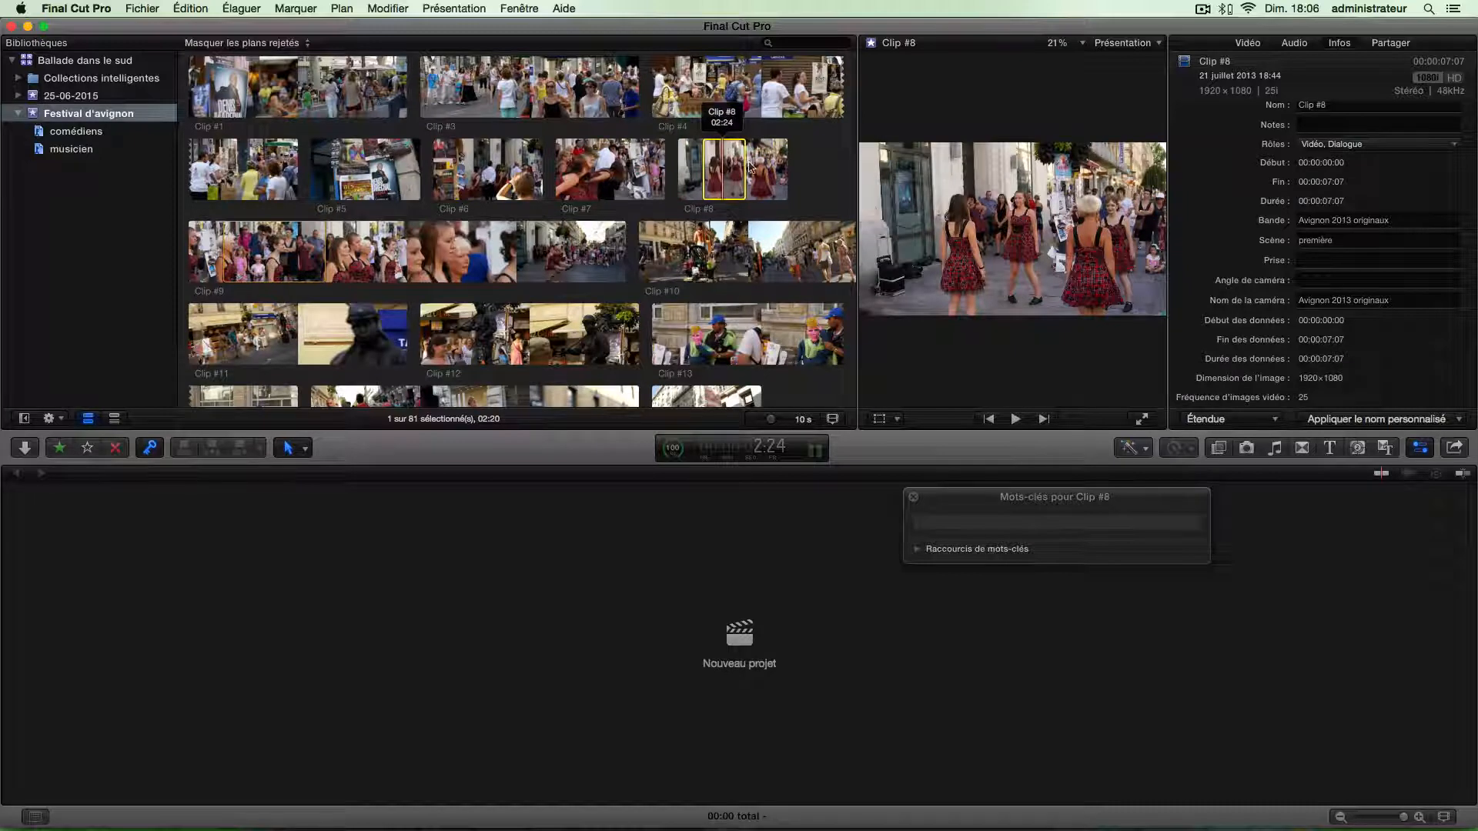
left_click(296, 9)
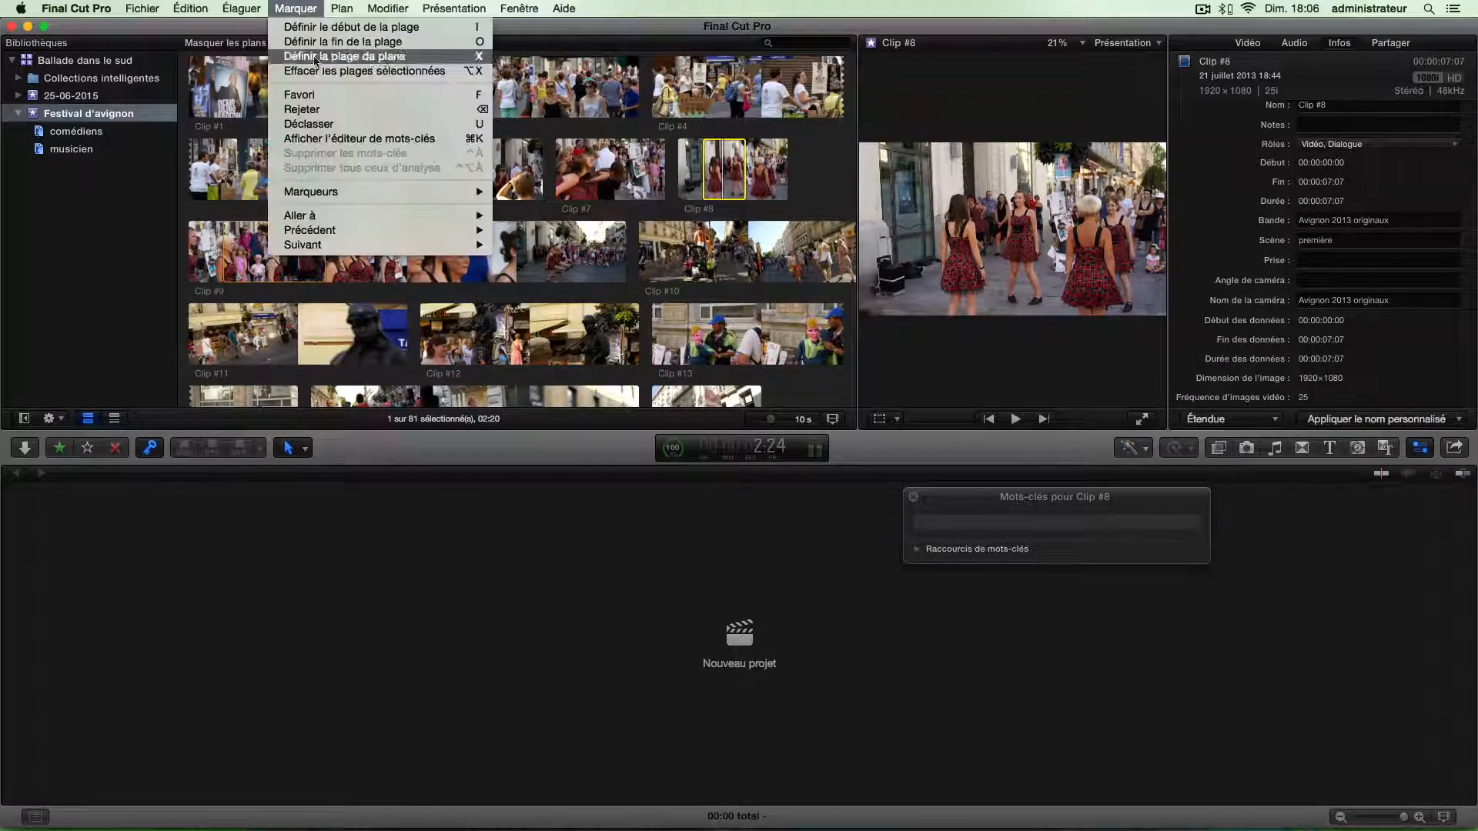
left_click(326, 71)
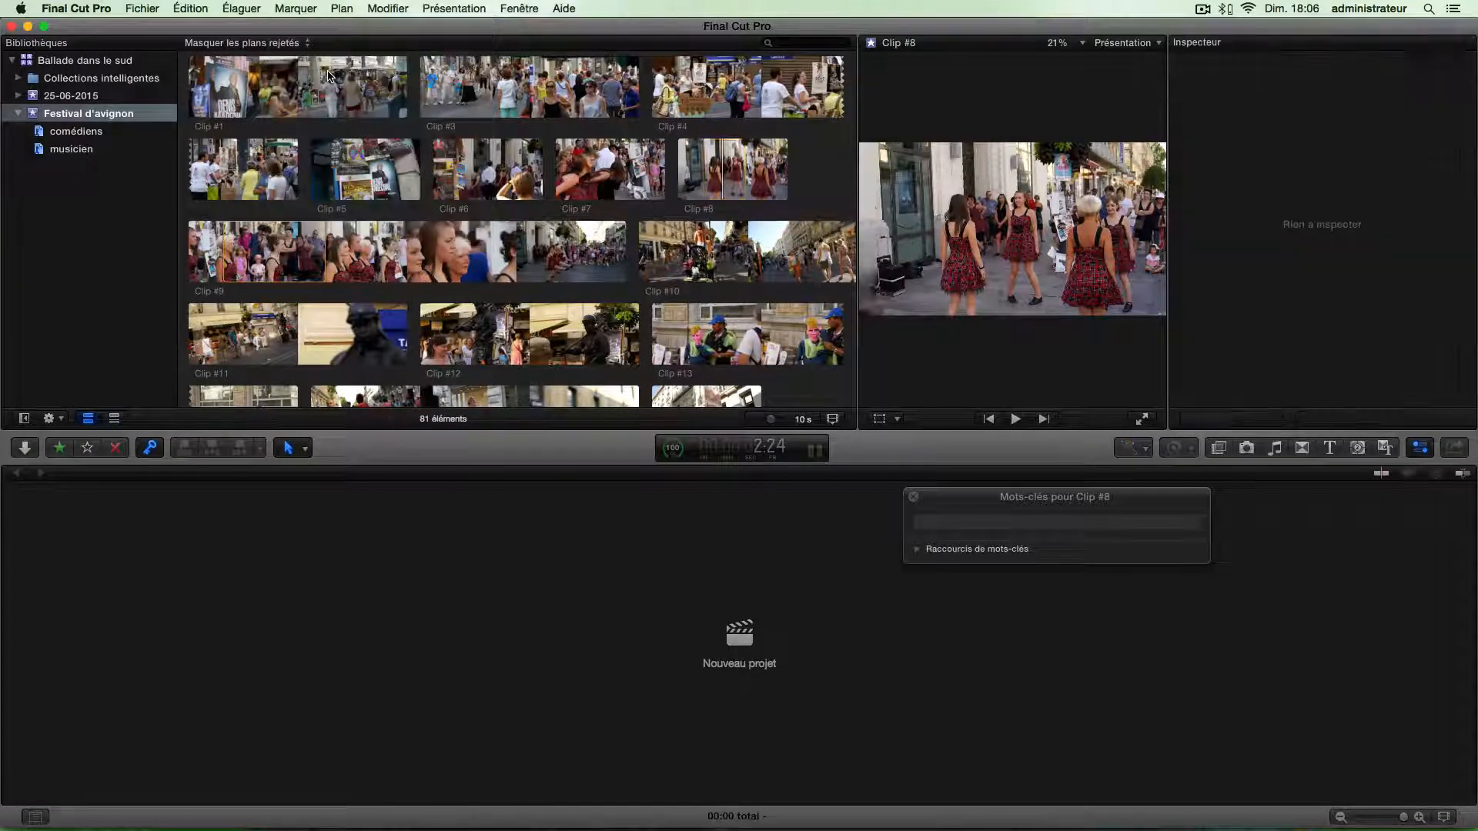
left_click(681, 182)
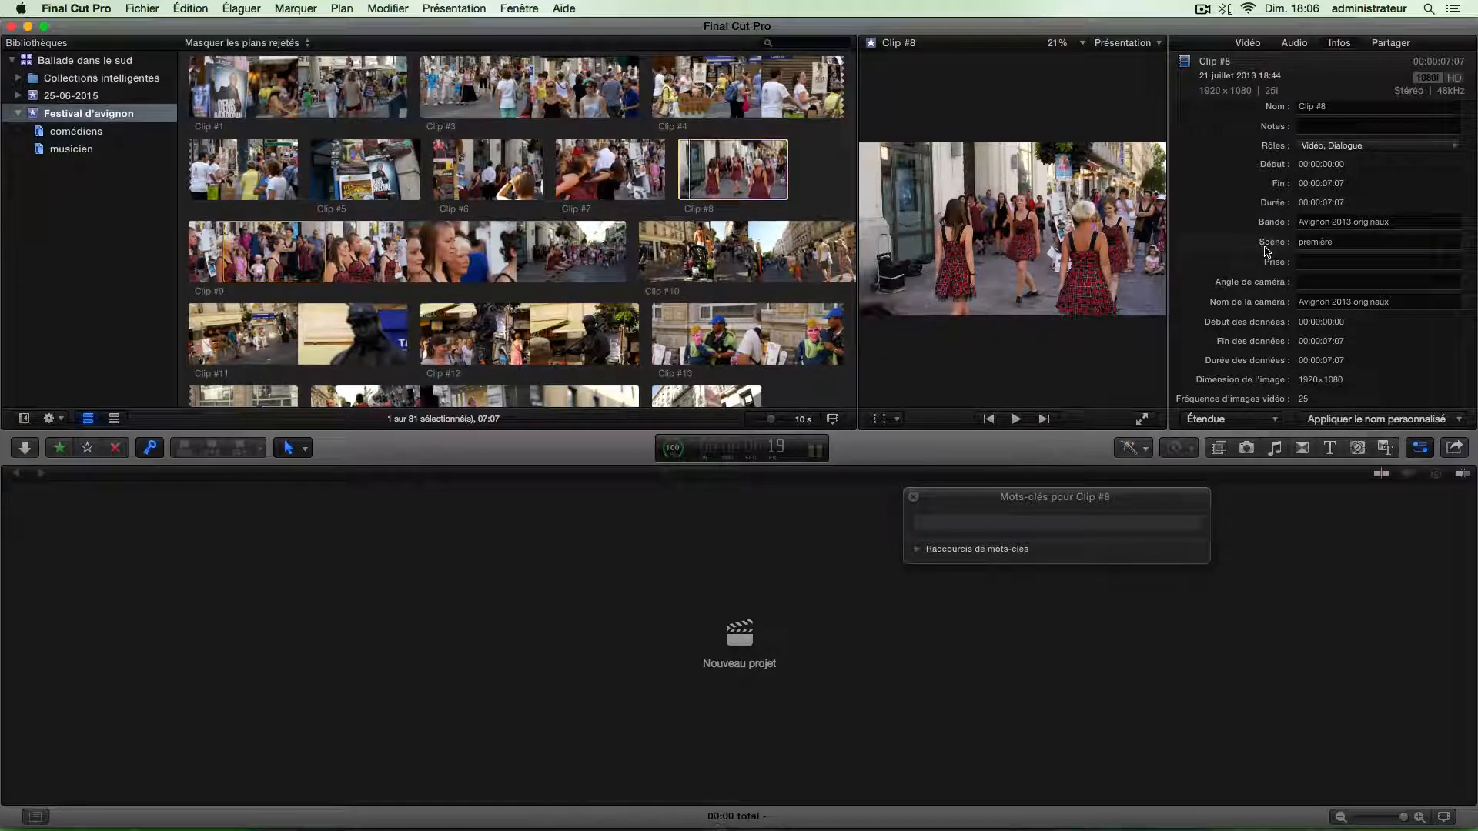
Step: Show Clip #8's metadata in the Élémentaire presentation and look through its fields
left_click(1251, 417)
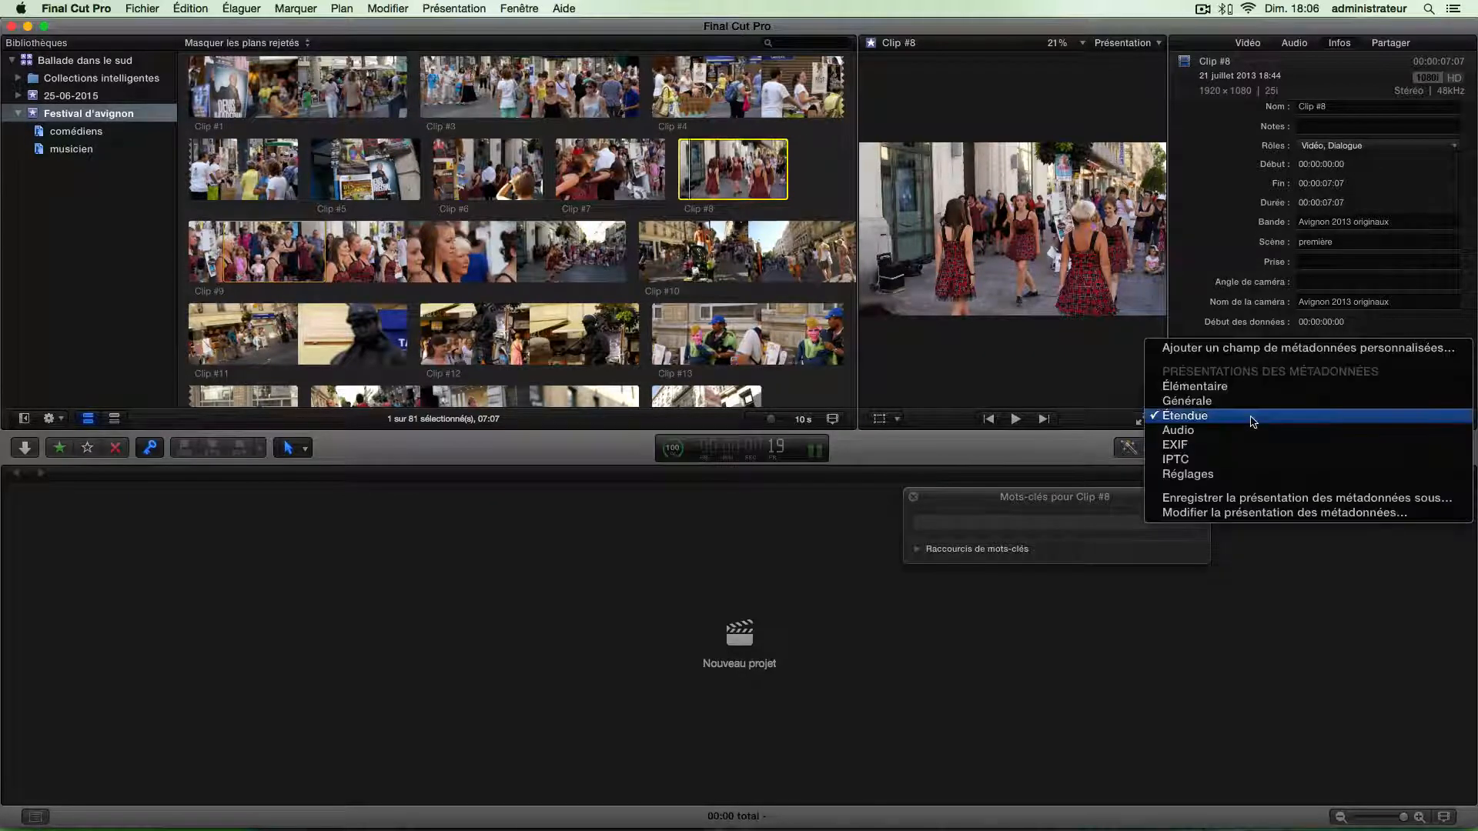
left_click(1207, 387)
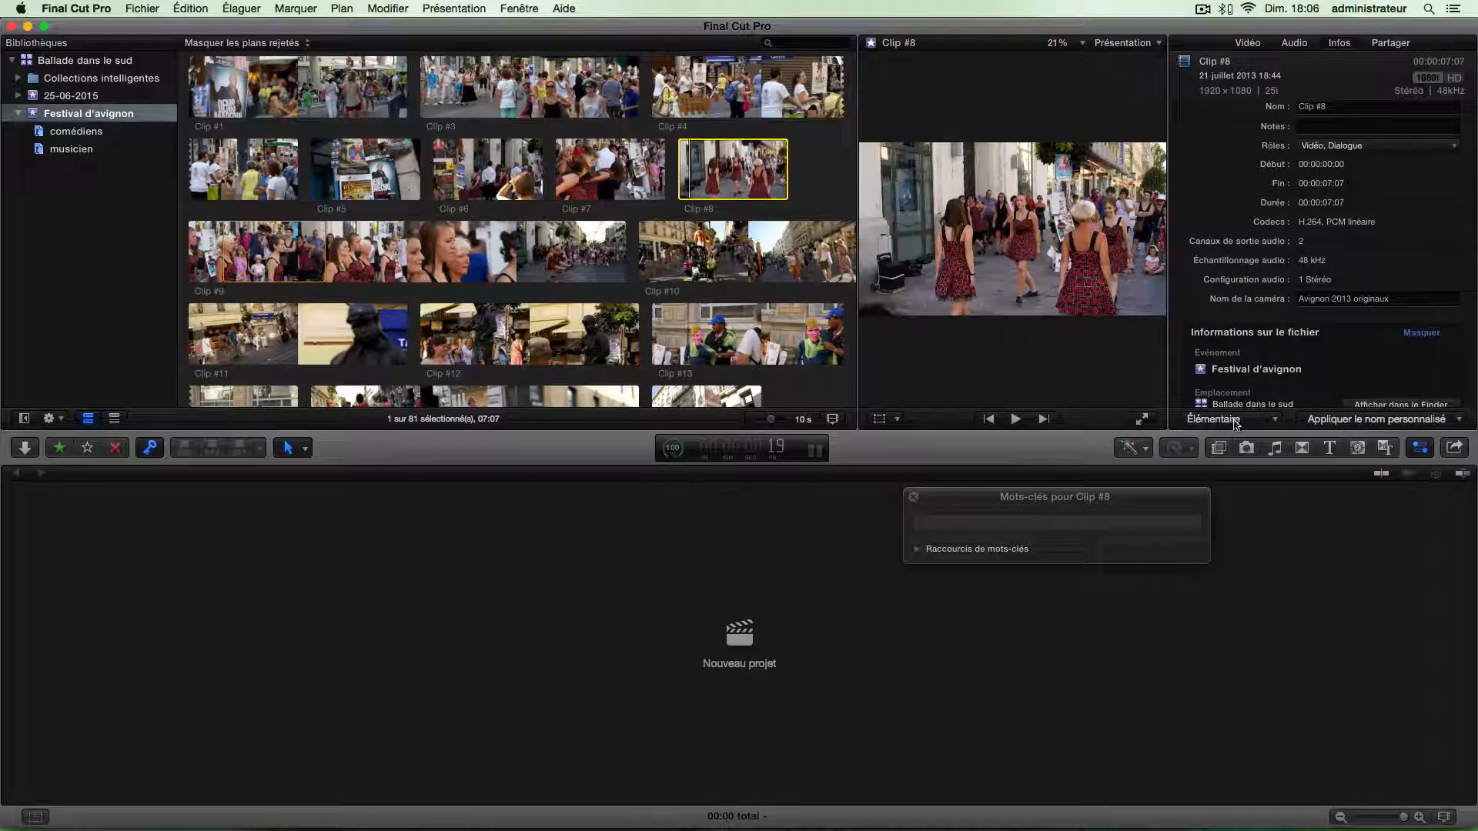
scroll(1271, 230, "up", 2)
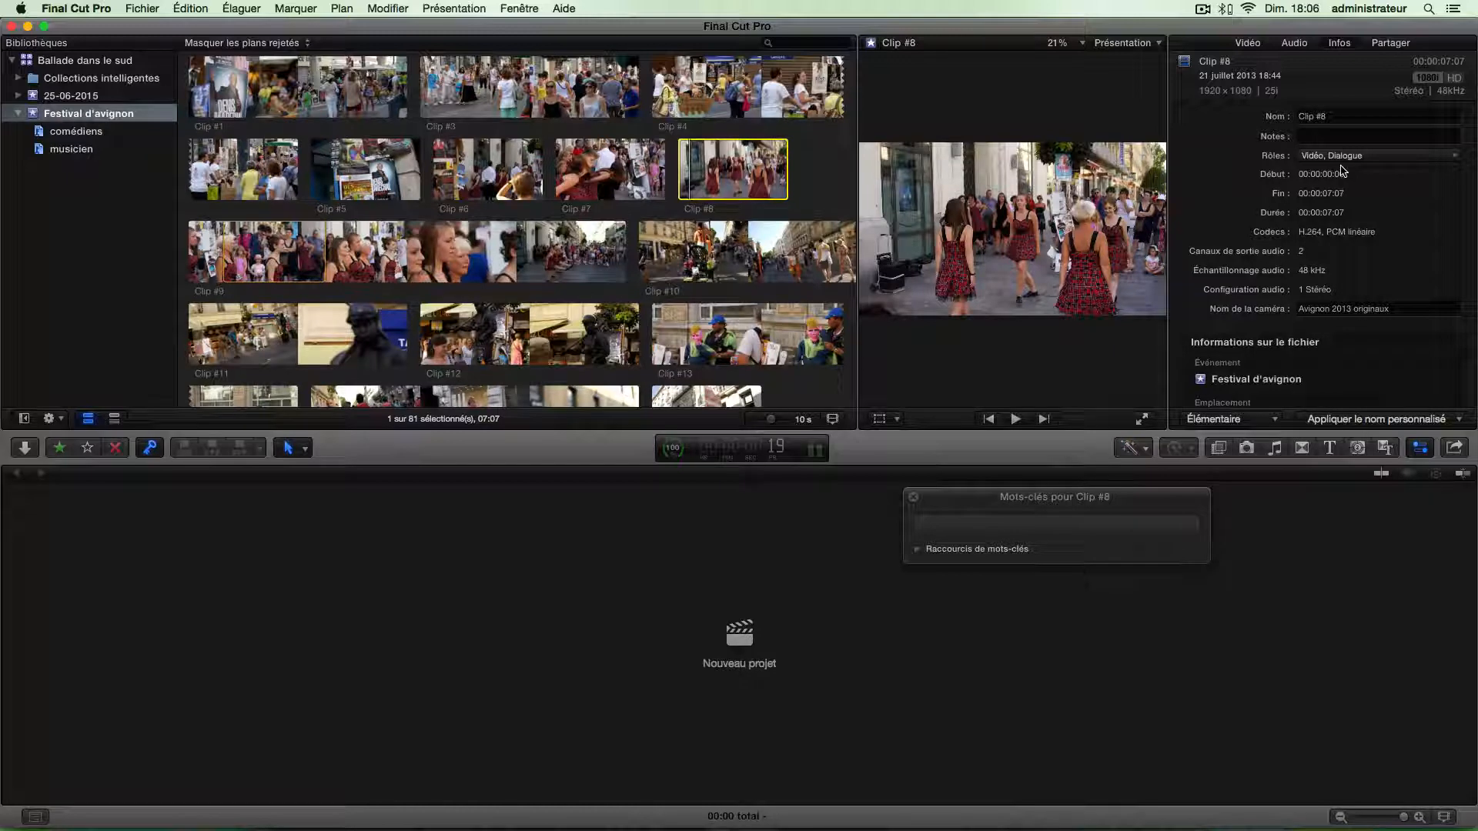
scroll(1342, 171, "down", 5)
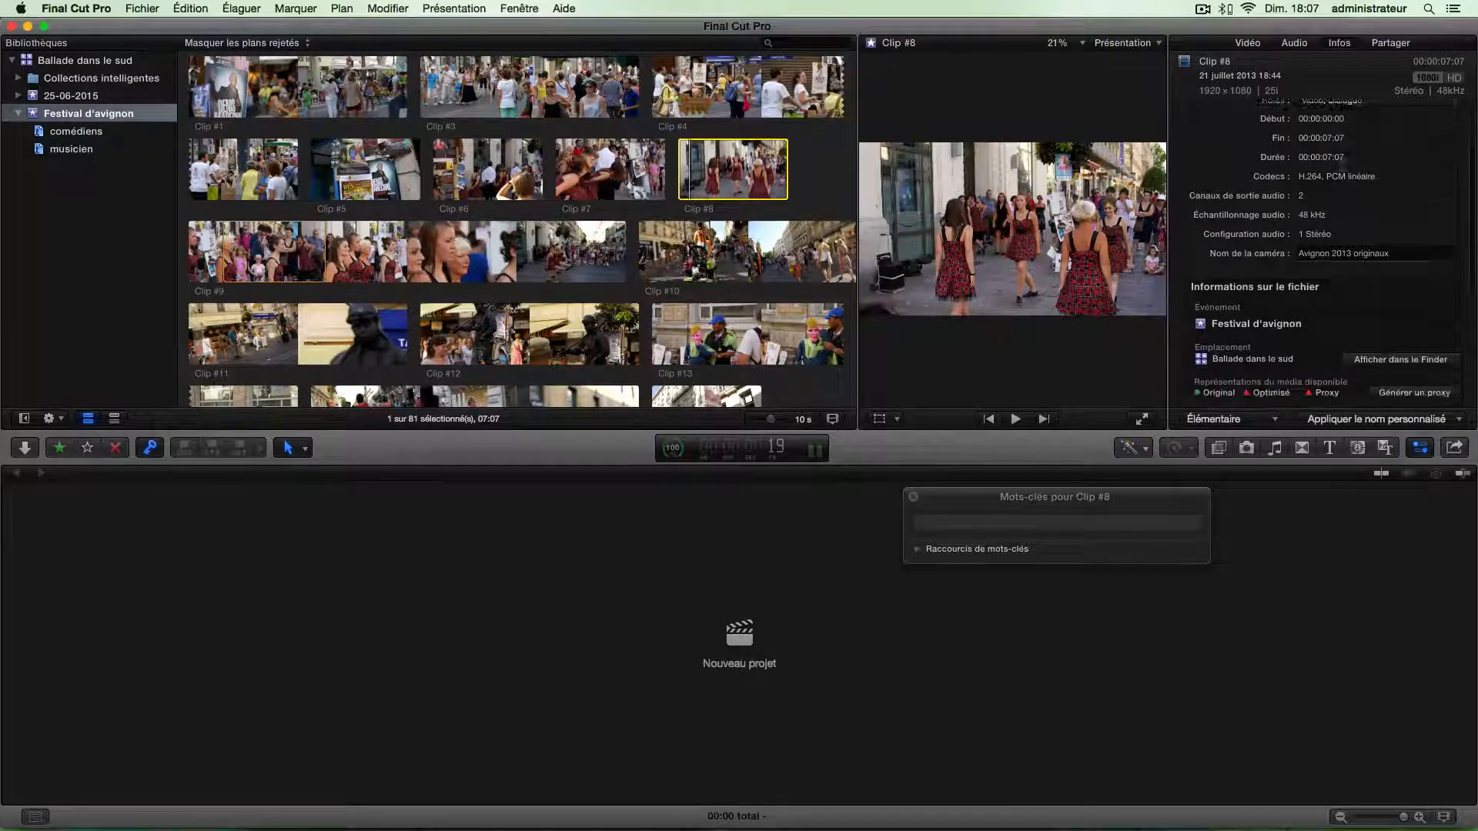
Step: Switch Clip #8's metadata presentation to Étendue and look through the additional fields
left_click(1238, 422)
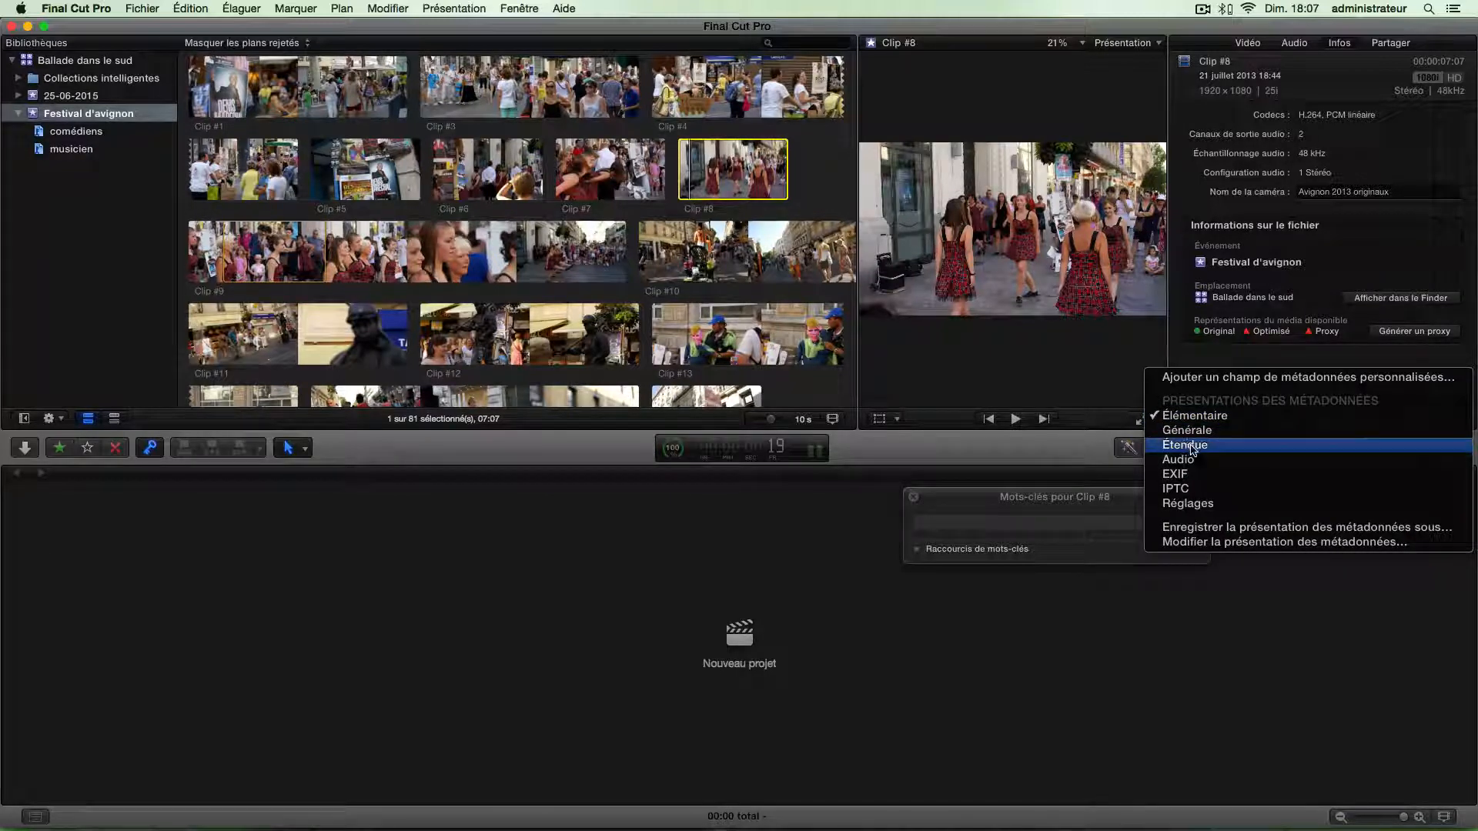
left_click(1193, 447)
scroll(1306, 301, "down", 1)
scroll(1307, 300, "up", 2)
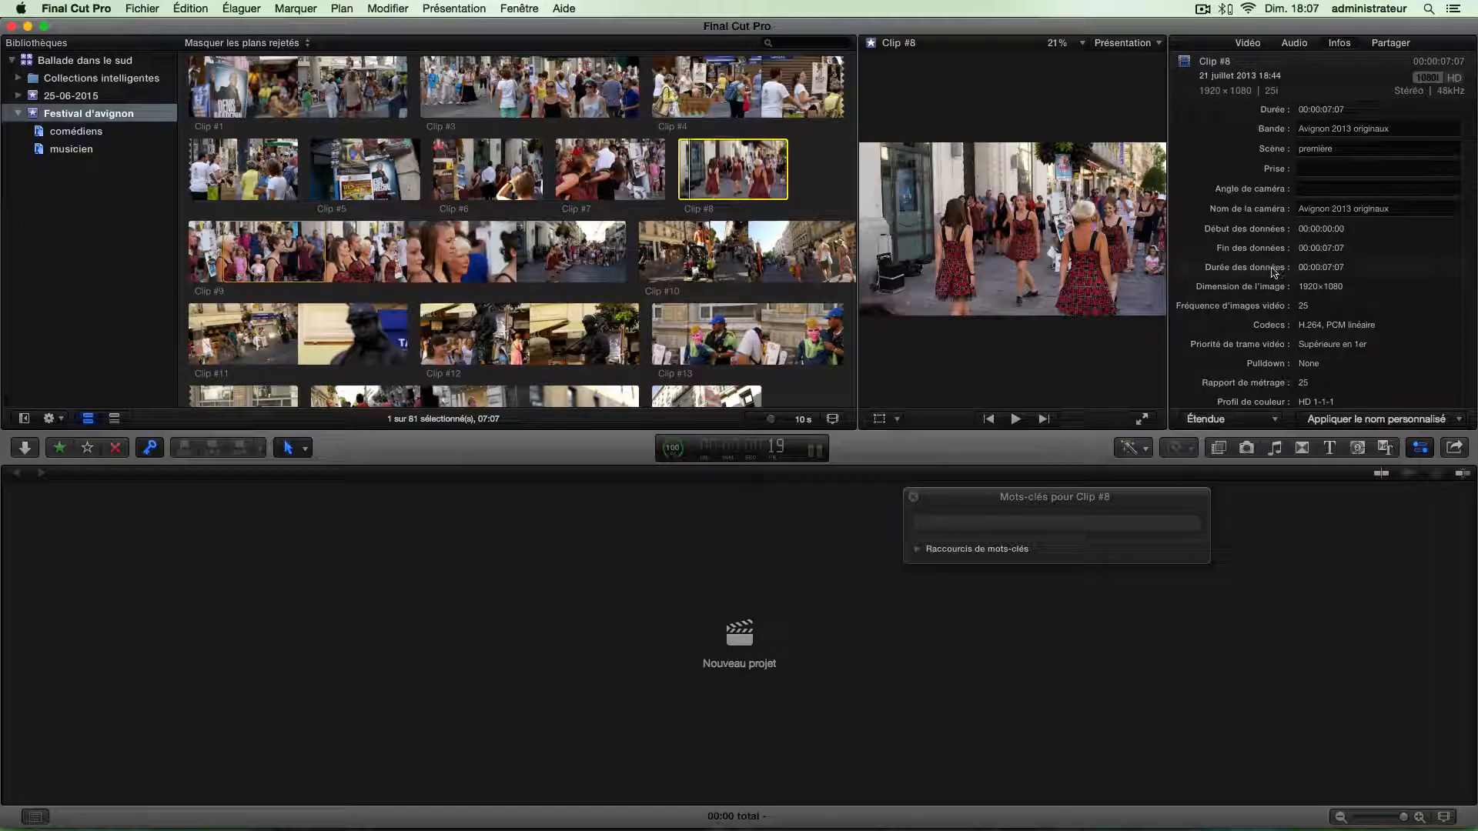
scroll(1278, 271, "down", 5)
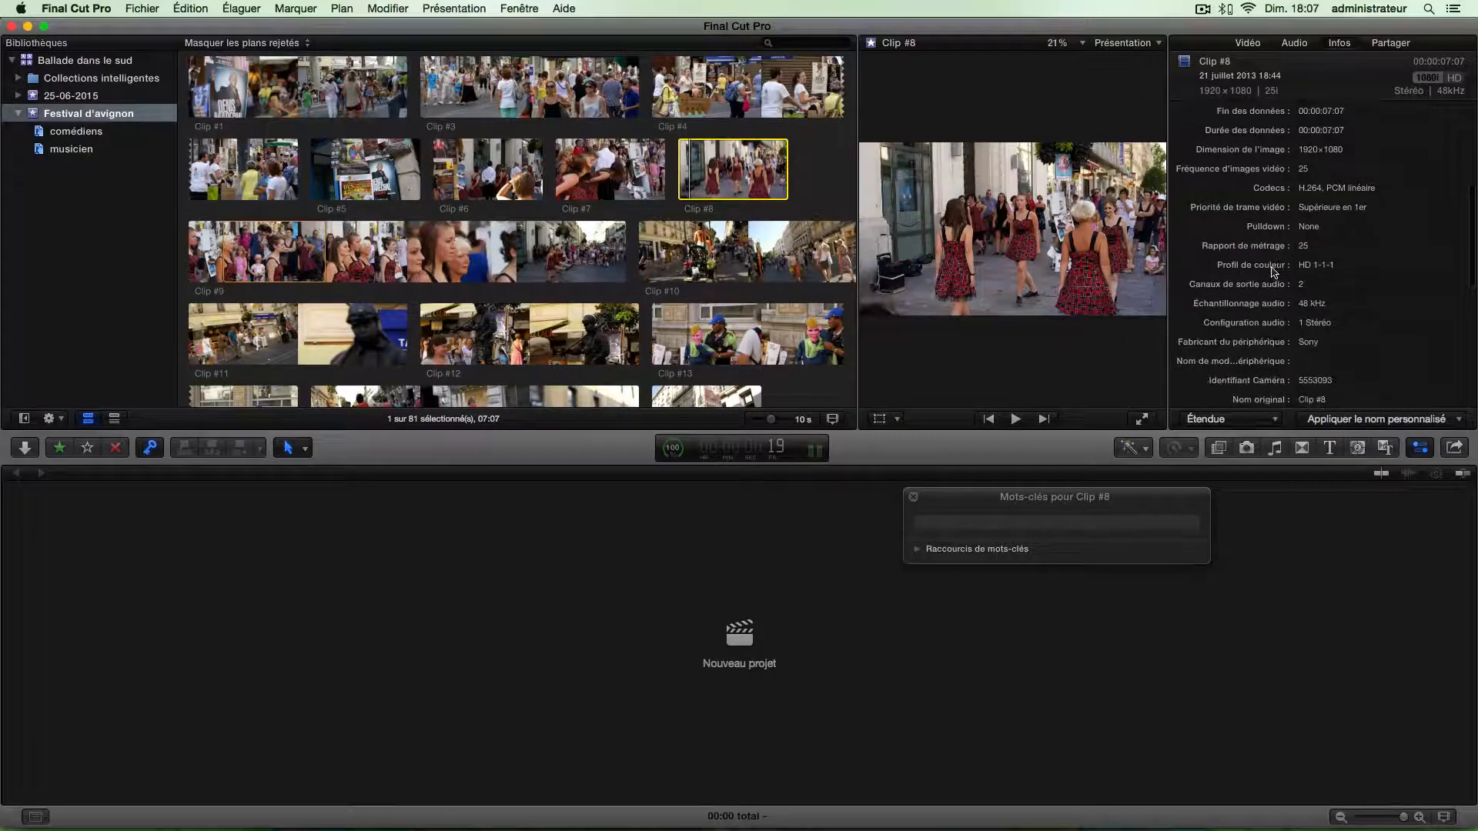
scroll(1273, 271, "up", 8)
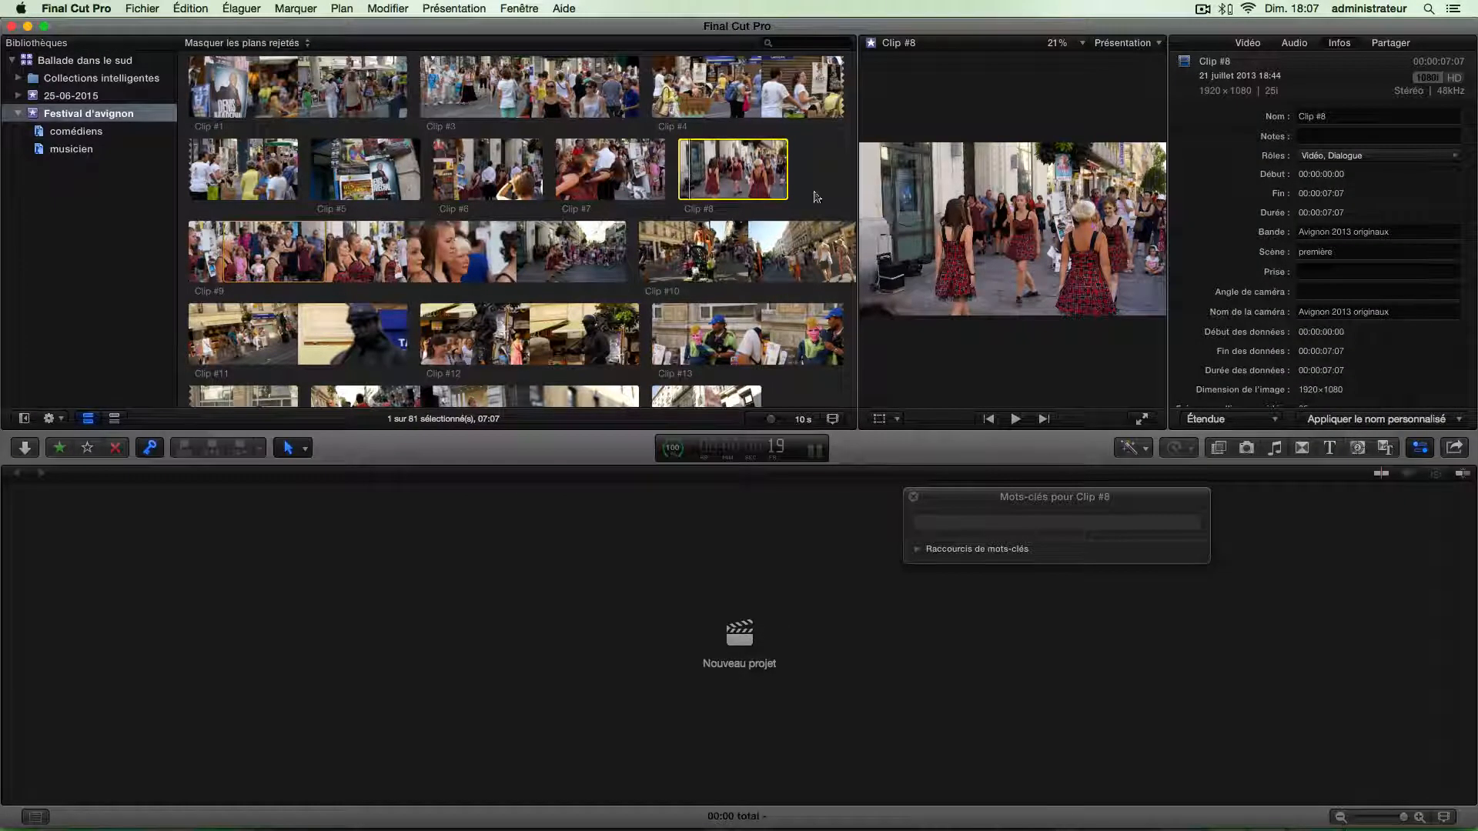
Step: Replace the Scène metadata of Clip #8 with "Scène de danse" and copy that text
left_click(1331, 254)
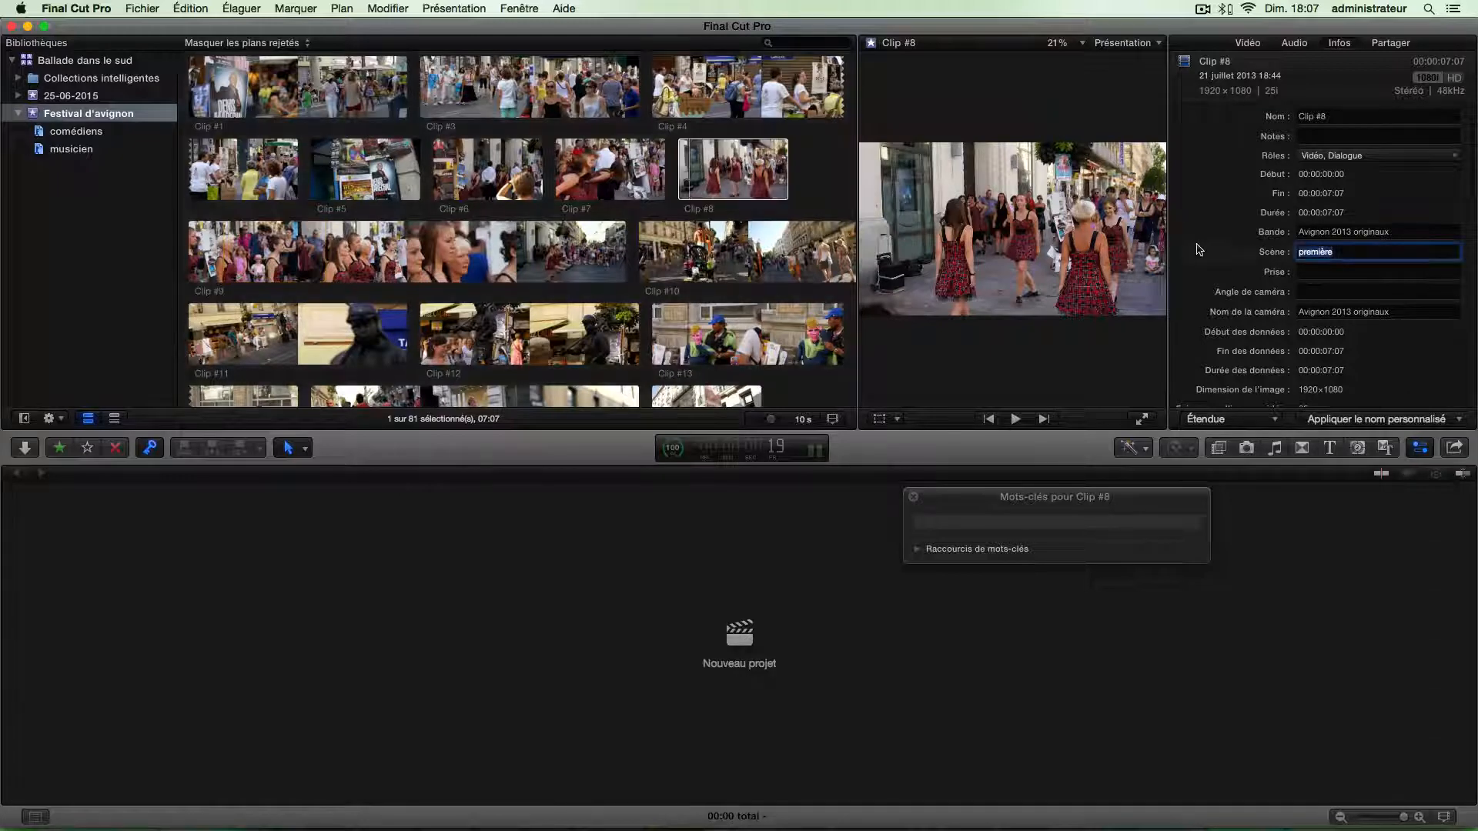
key("BackSpace")
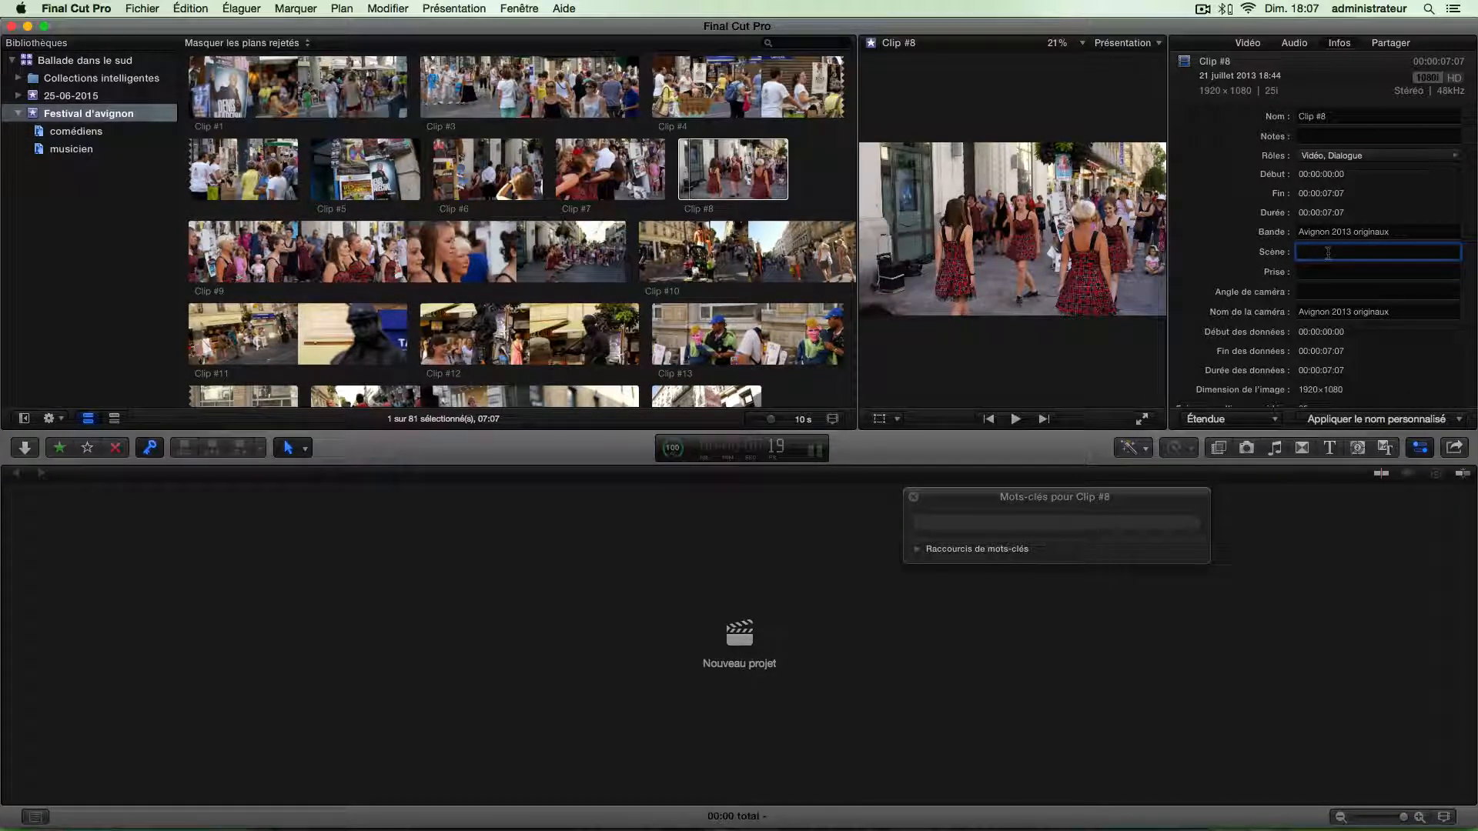
type("Scéne de ")
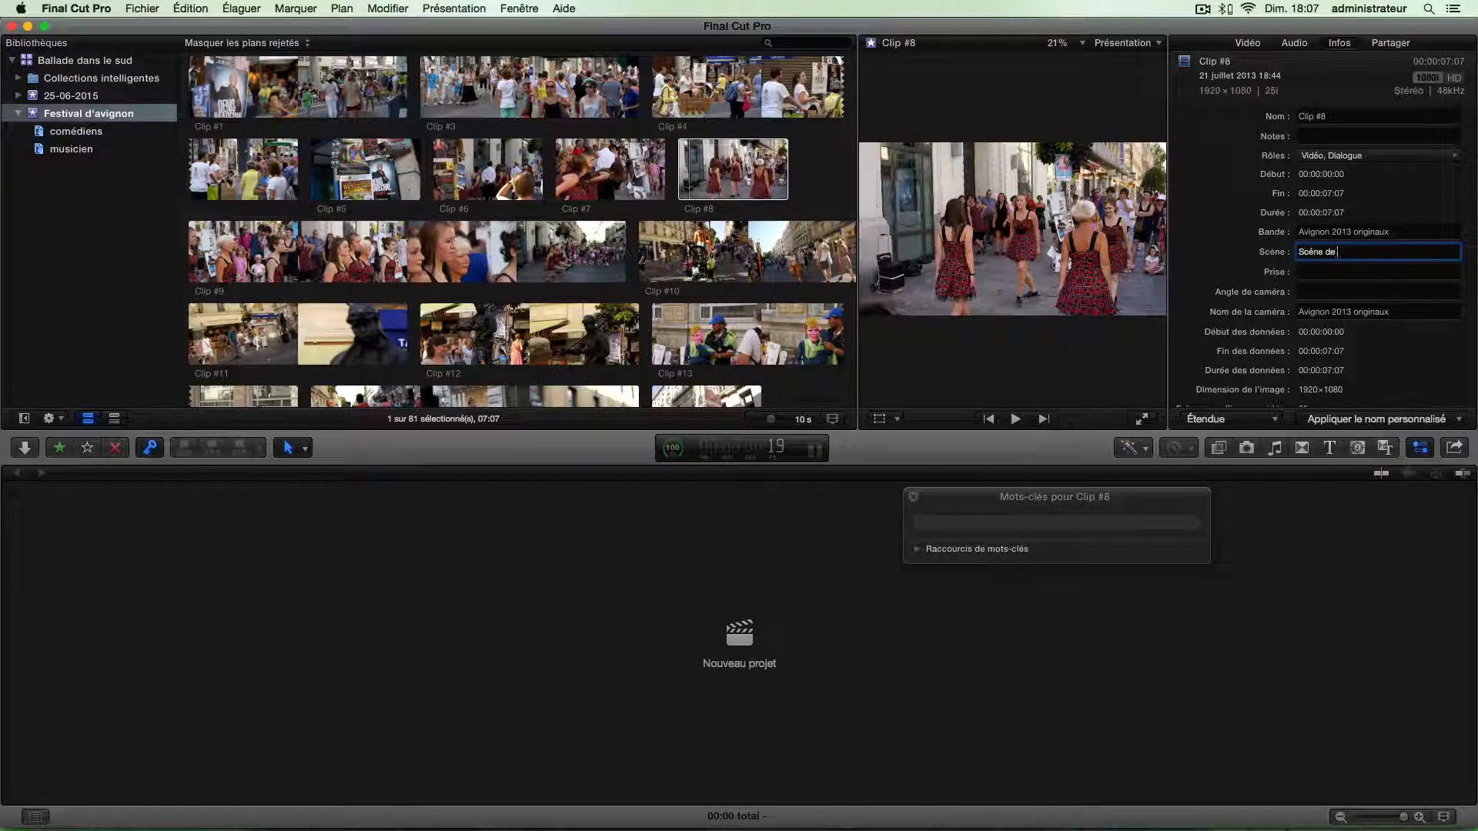
type("danse")
scroll(1322, 200, "down", 3)
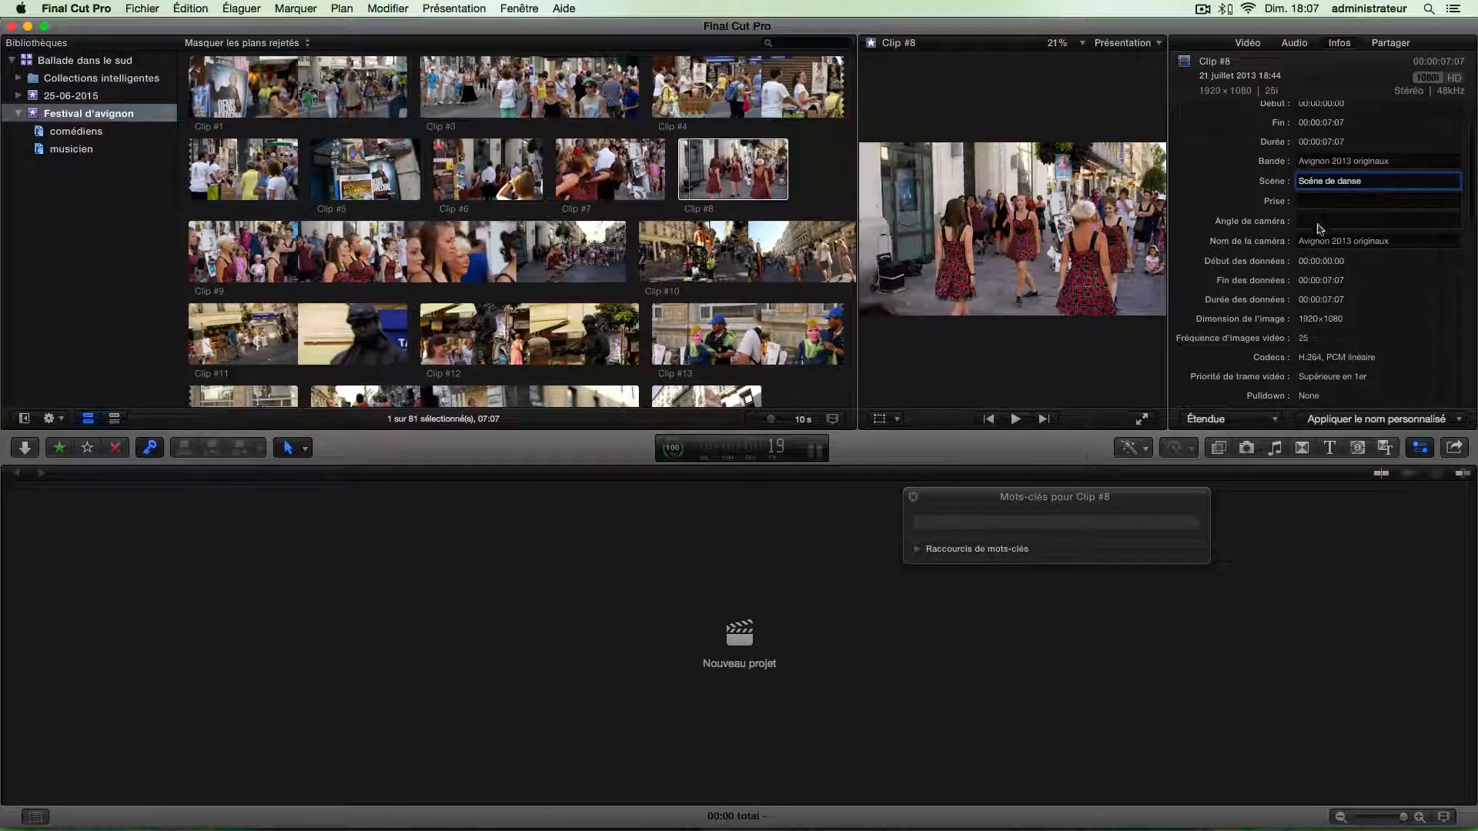
left_click(1321, 201)
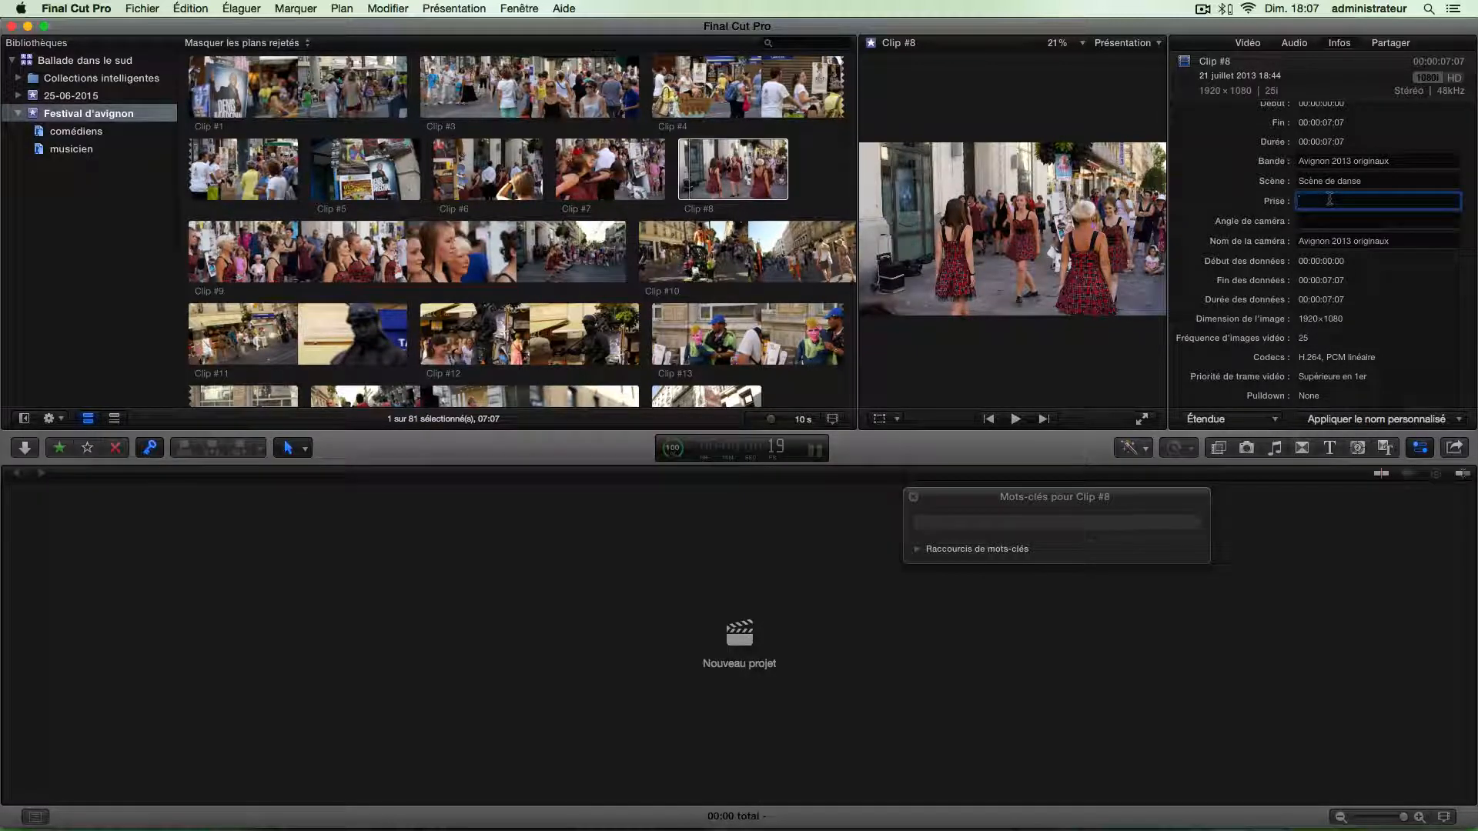
scroll(1330, 202, "up", 1)
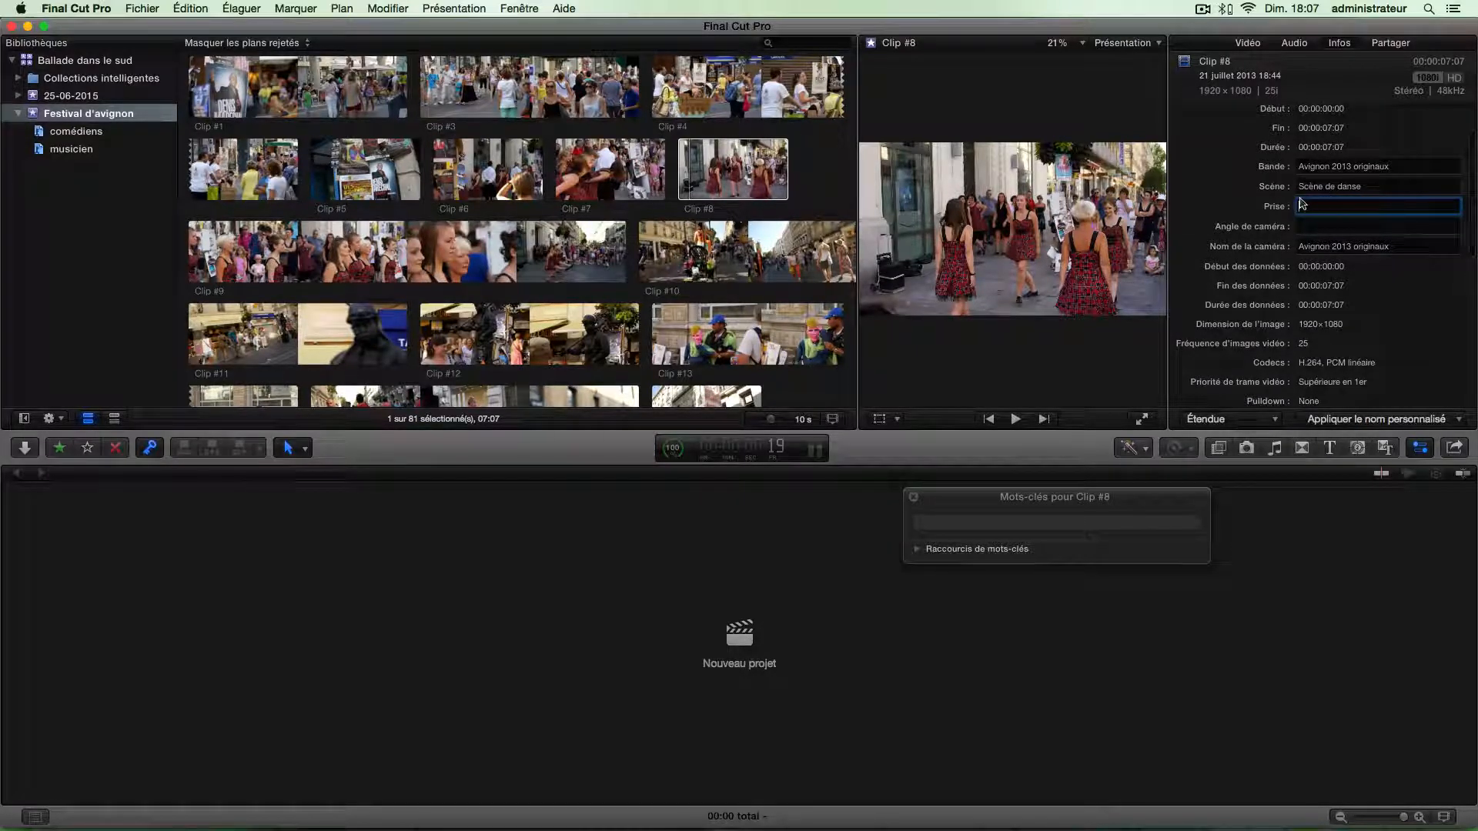
key("shift+Tab")
key("super+c")
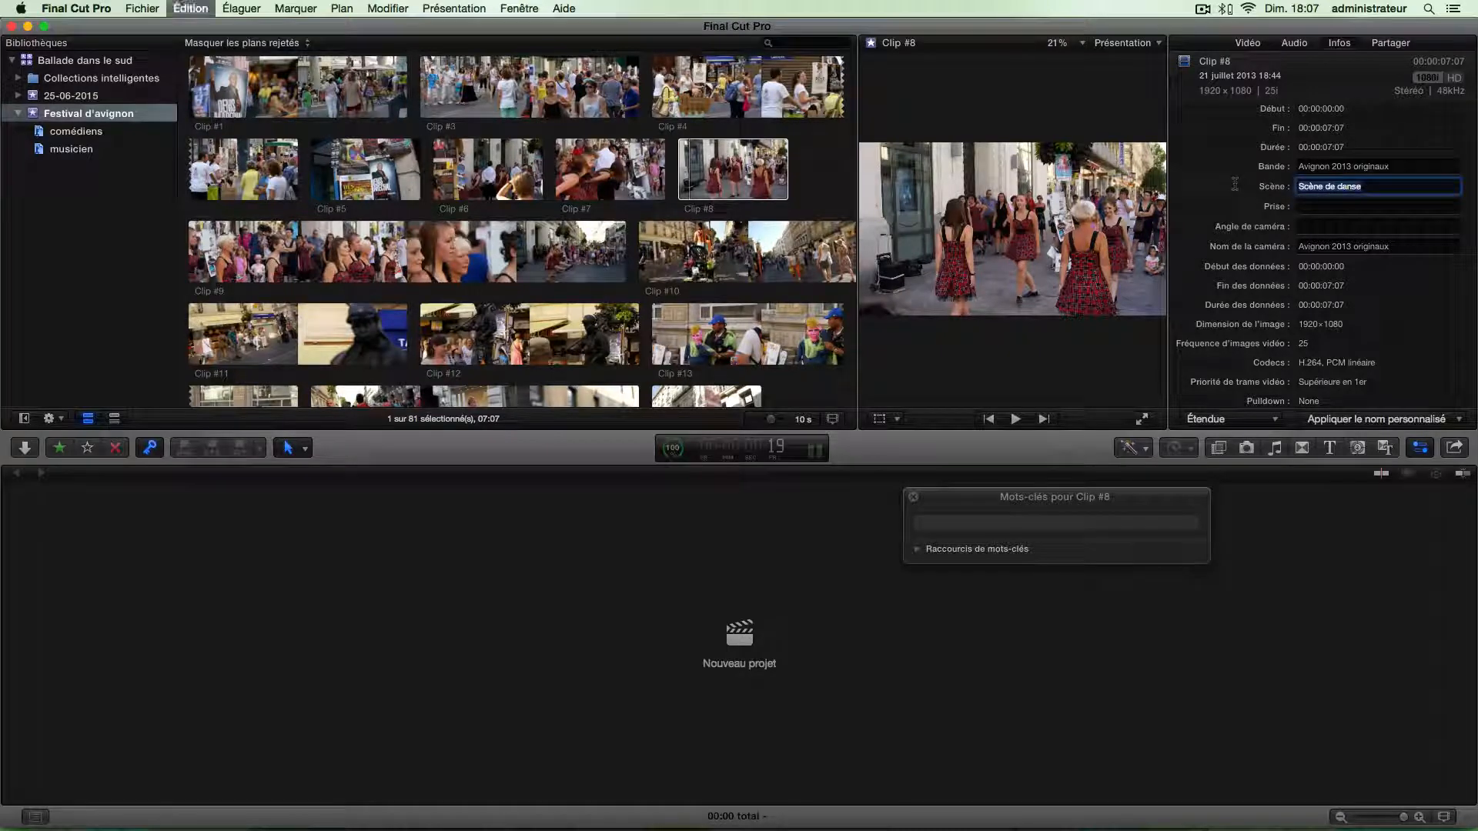
Step: Clear the selected range of Clip #9 and paste "Scène de danse" into the whole clip's Scène field
left_click(223, 255)
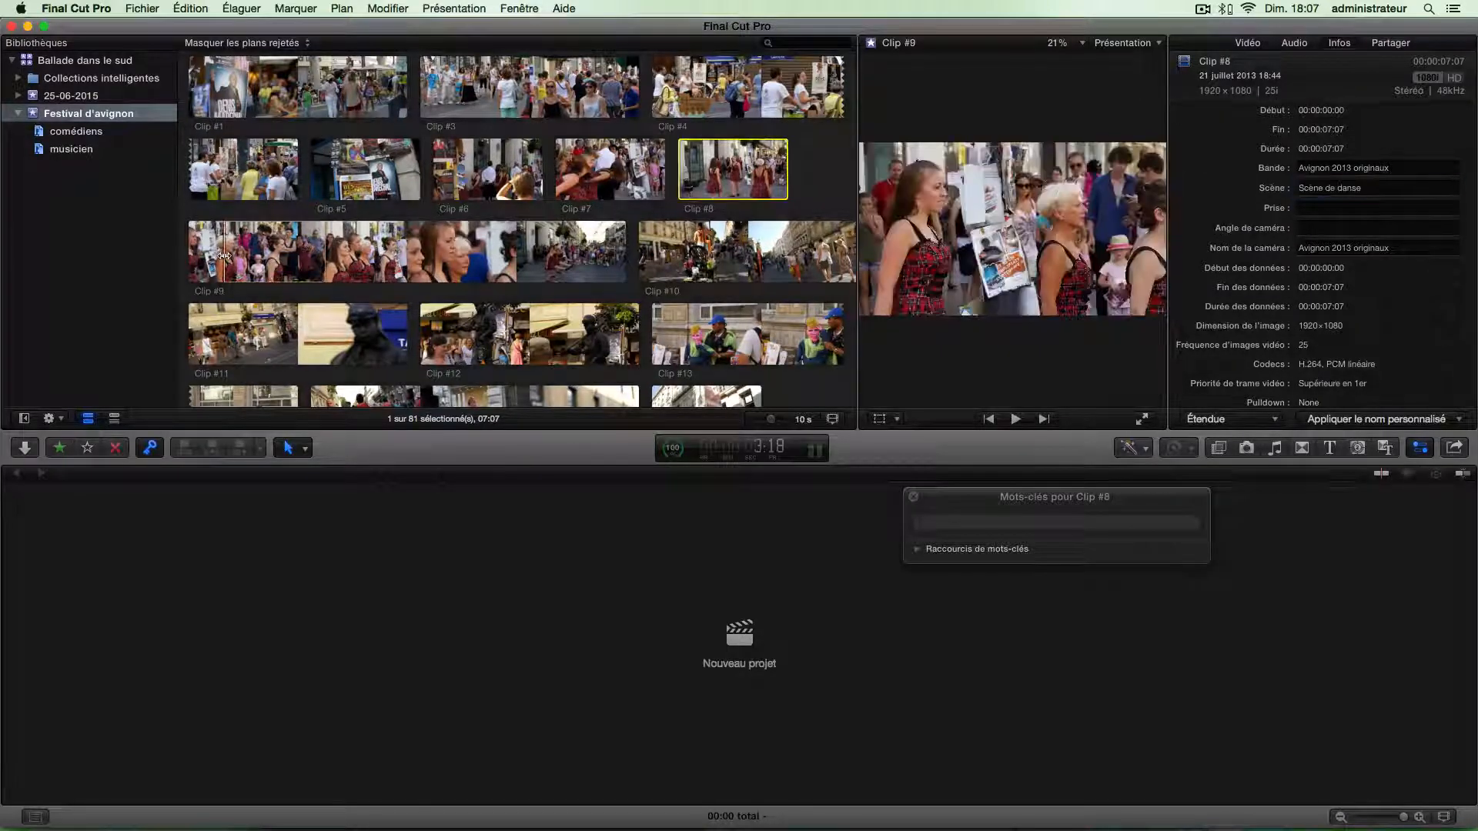
left_click(243, 8)
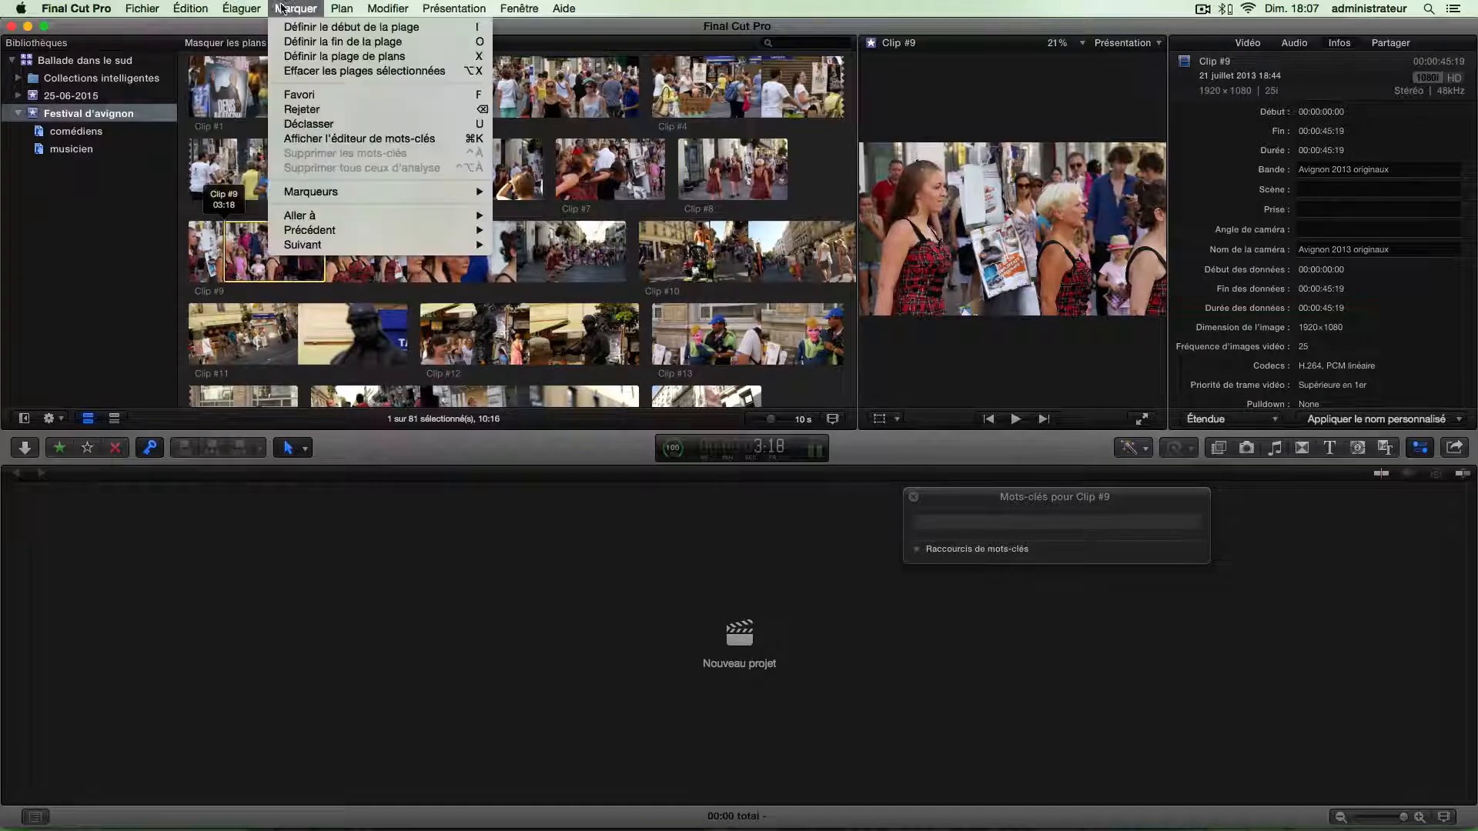
left_click(339, 70)
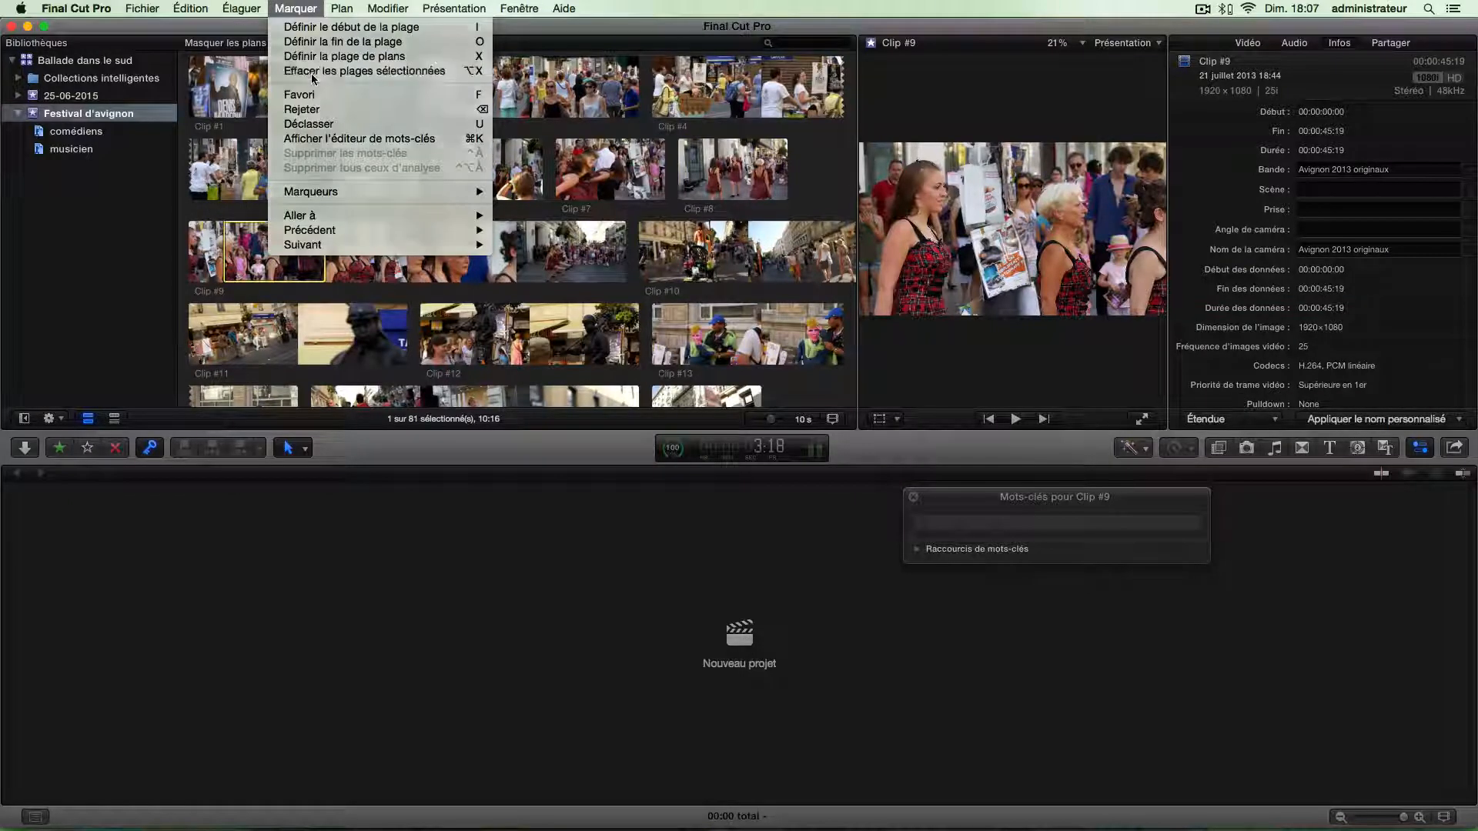
left_click(195, 255)
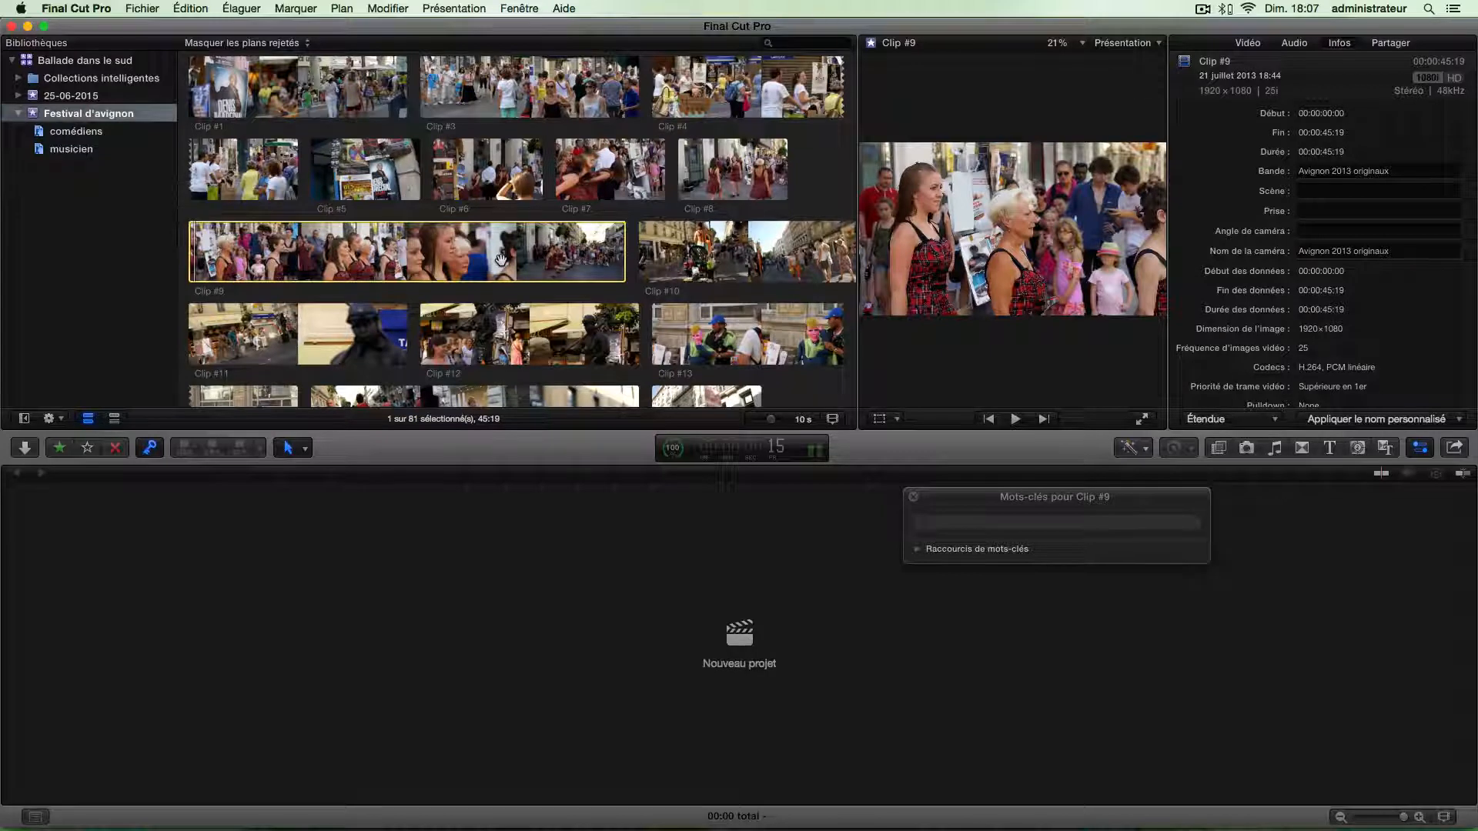
left_click(1317, 190)
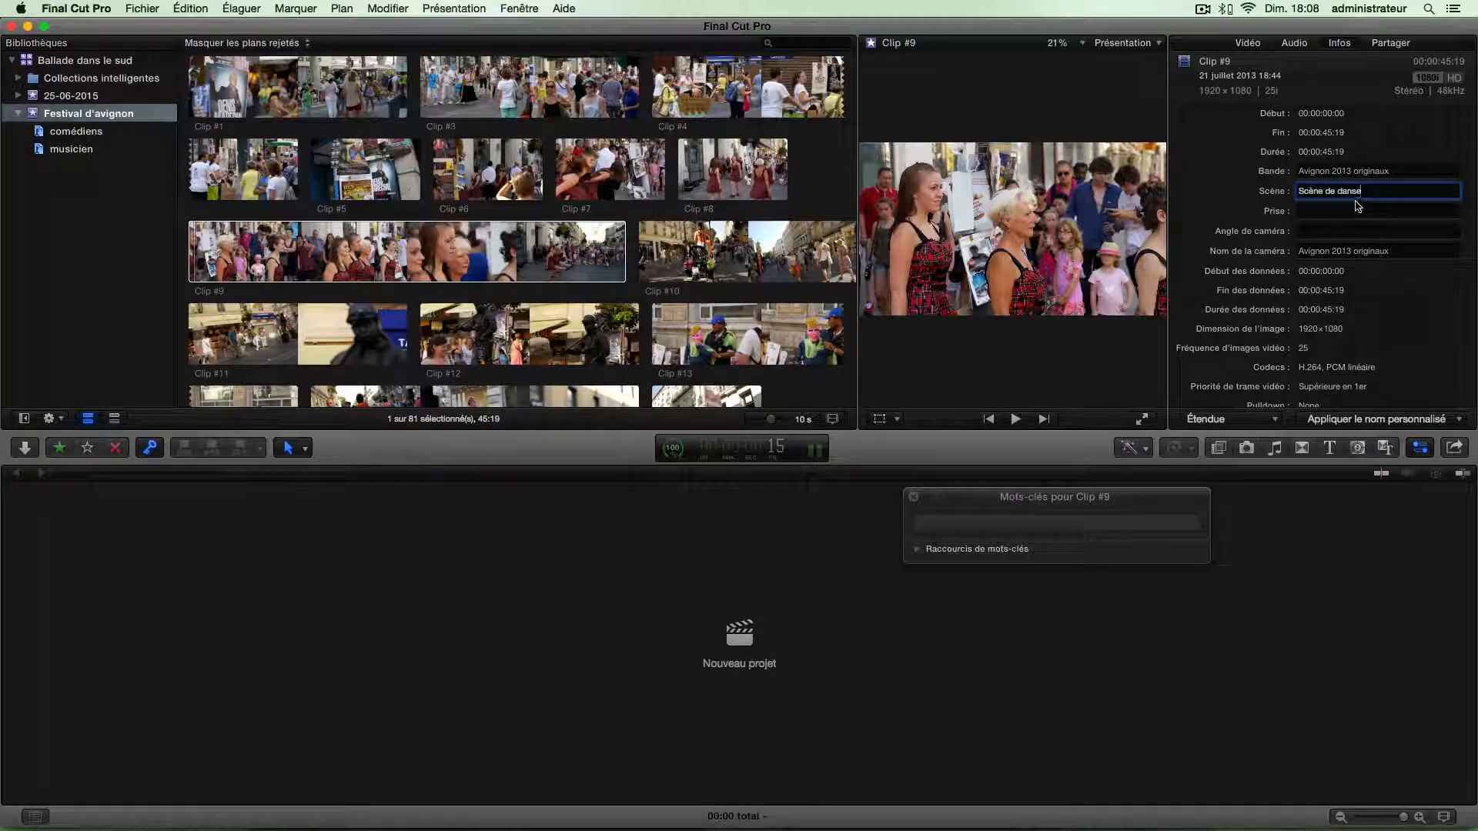
left_click(744, 182)
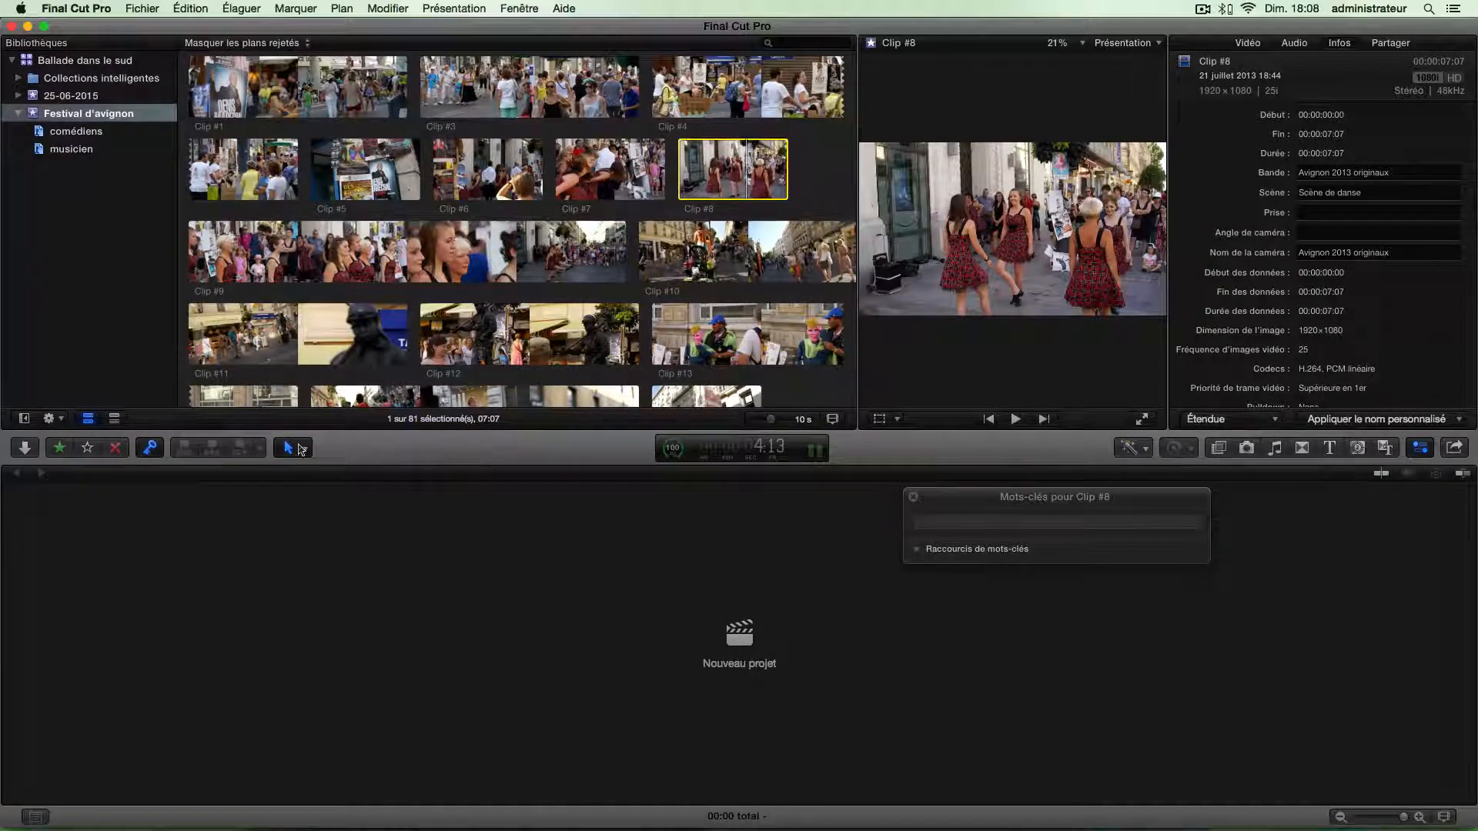
Step: Group the Festival d'avignon clips by Scène in the event browser
left_click(49, 418)
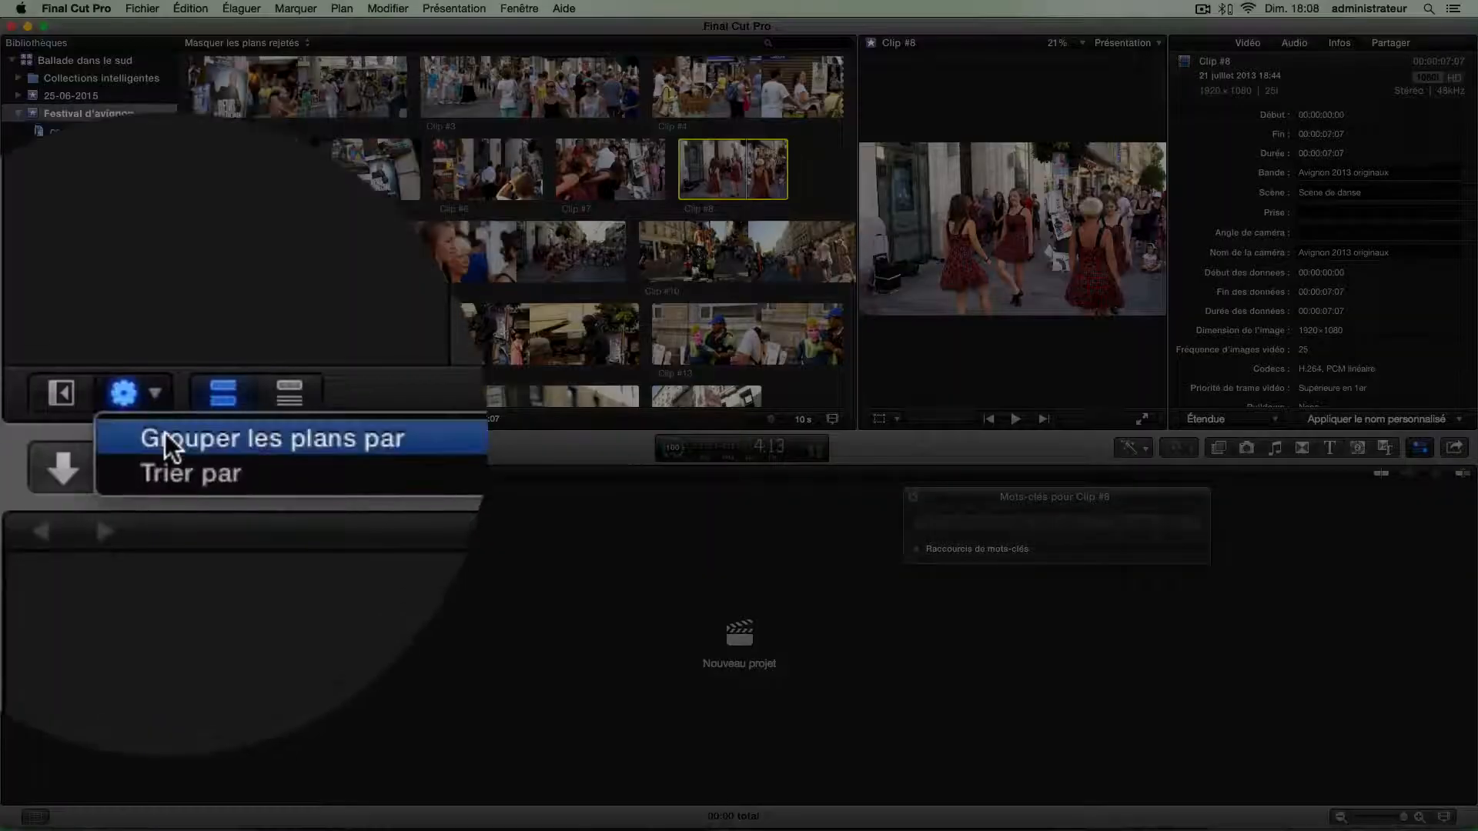
mouse_move(164, 433)
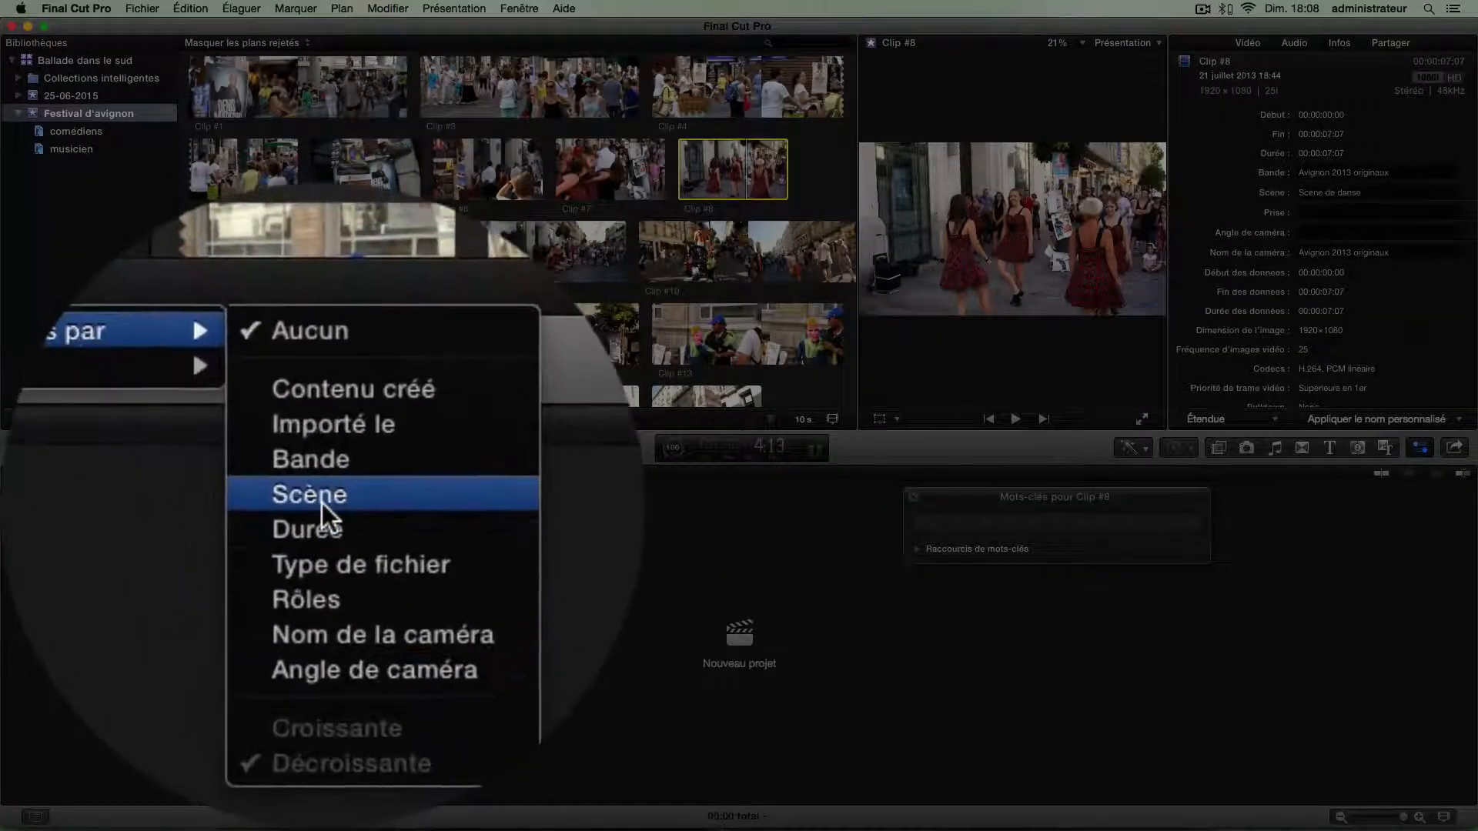
left_click(322, 502)
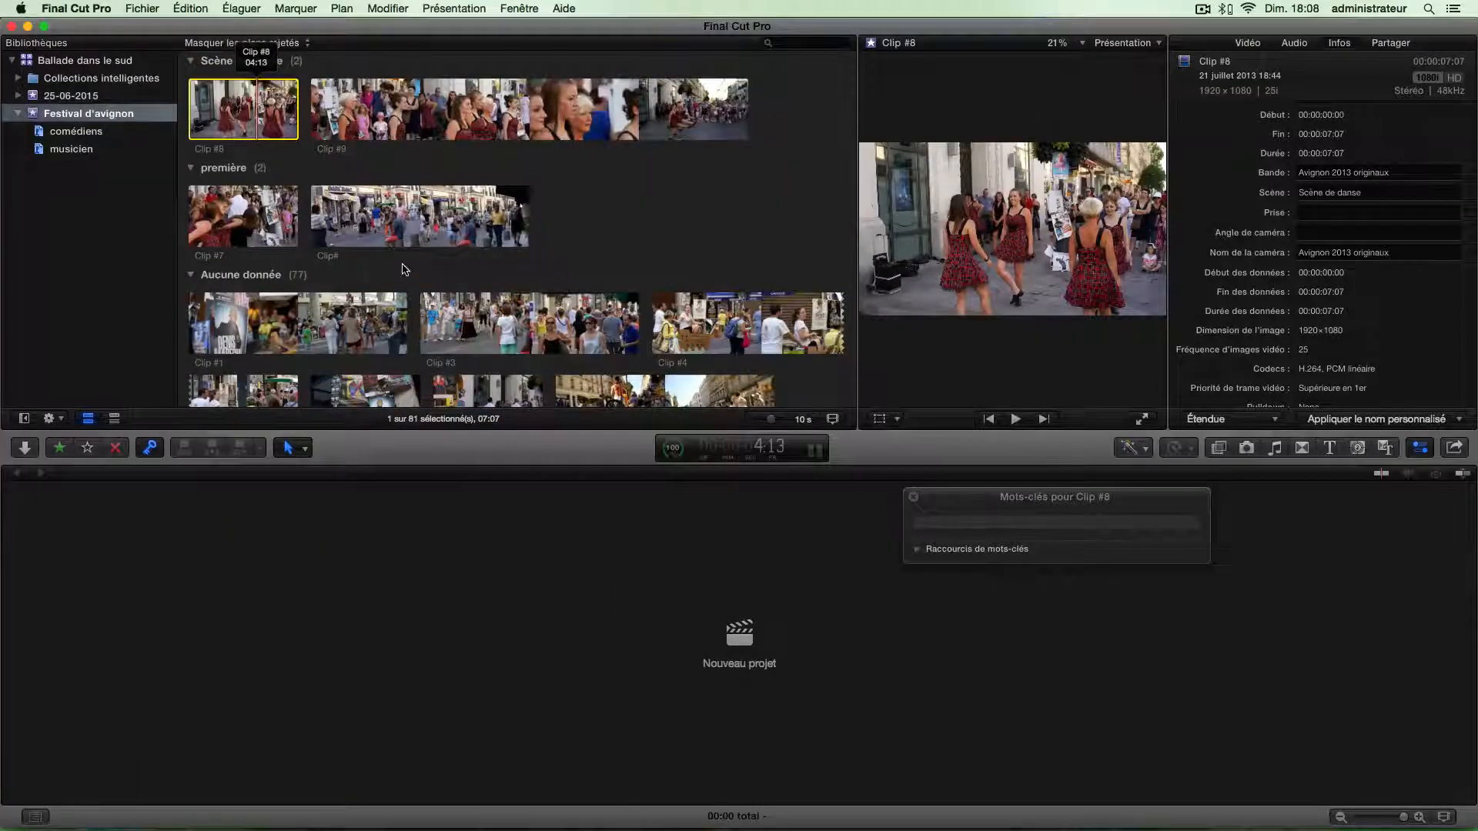
scroll(431, 278, "up", 2)
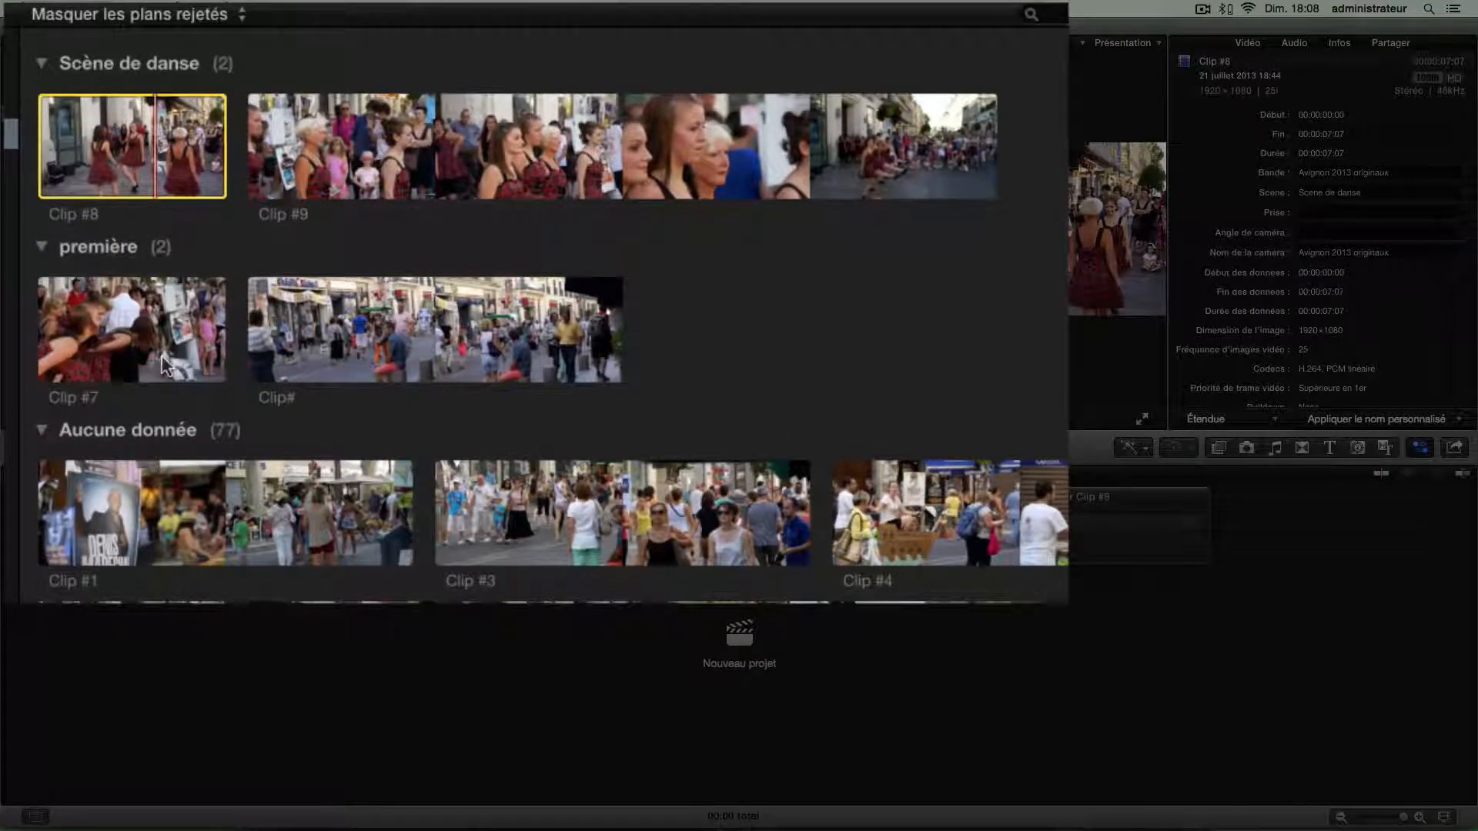
Step: Replace the Scène metadata of Clip #7 with "Scène de danse"
left_click(233, 240)
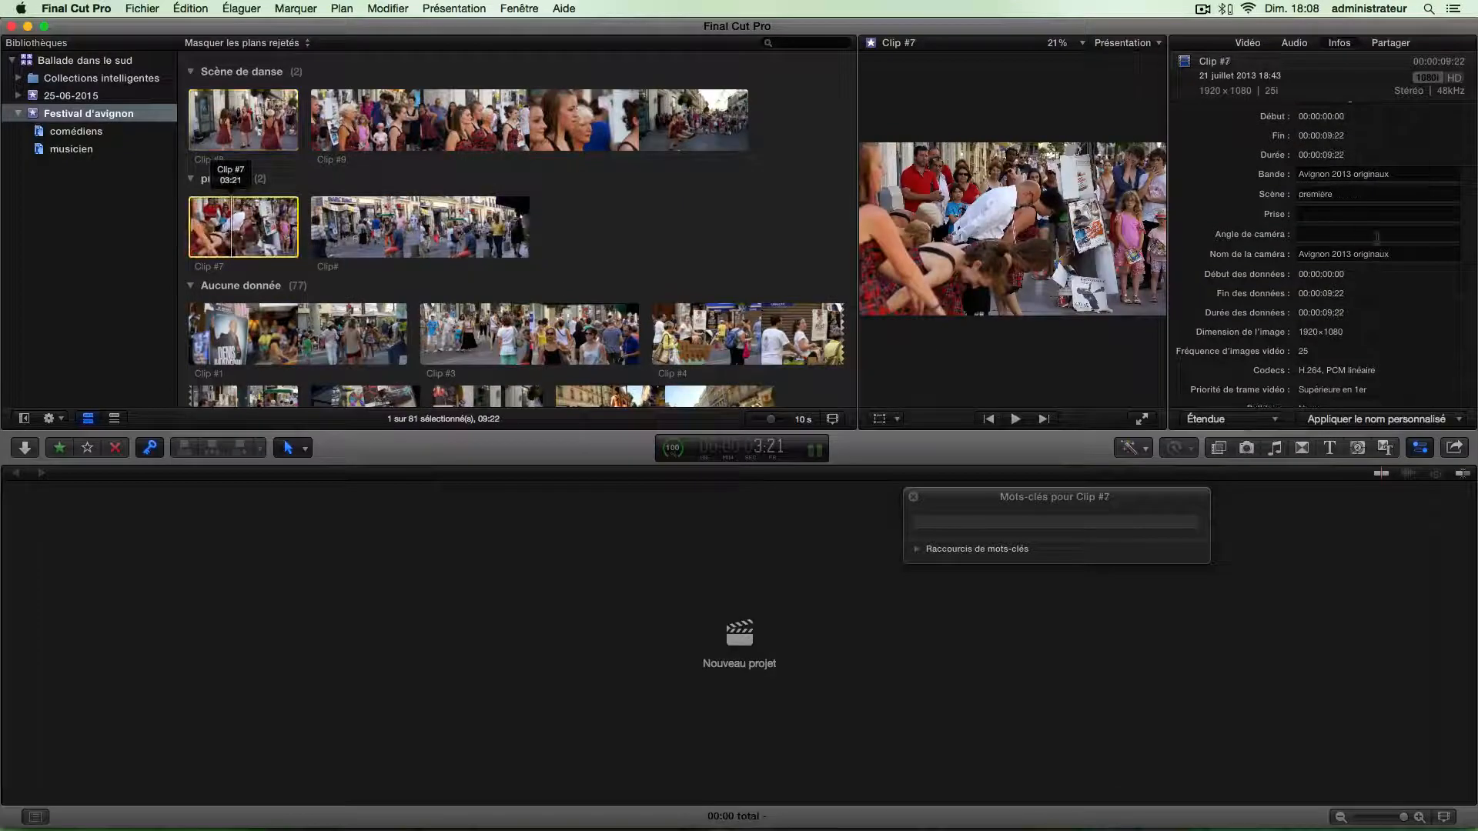
left_click(1349, 198)
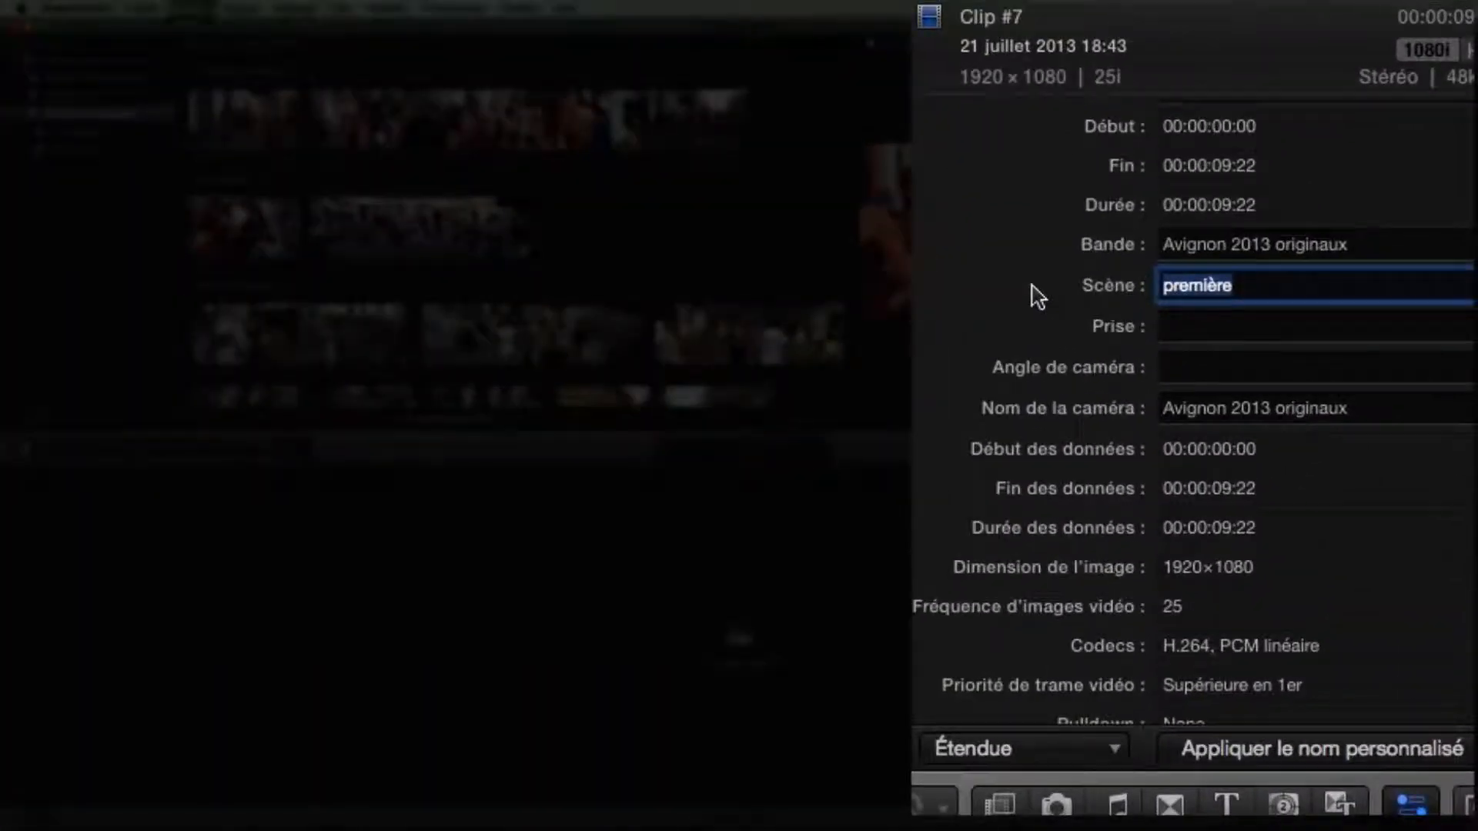
type("Scène de danse")
left_click(1247, 322)
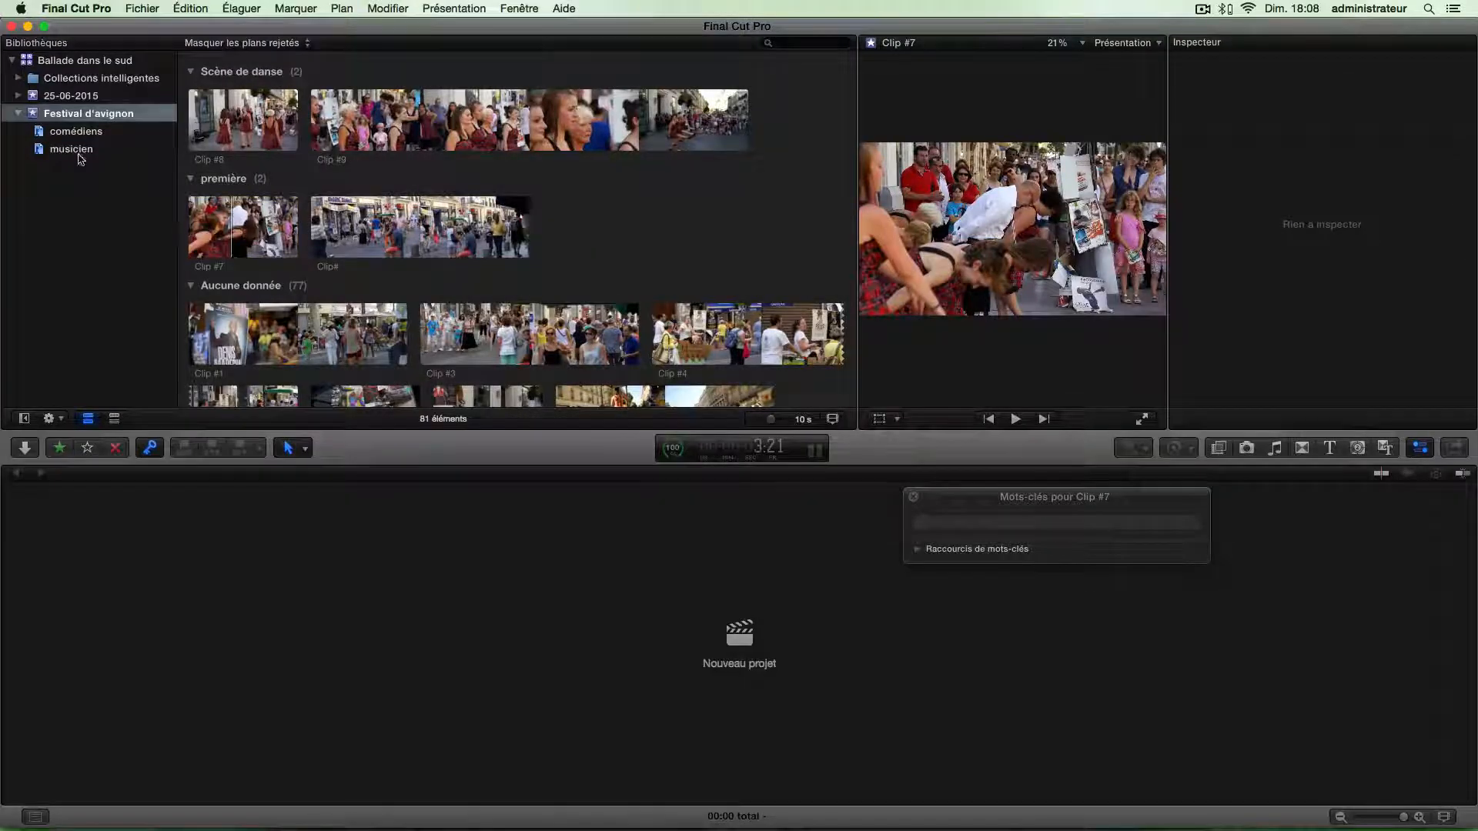
Step: Open the comédiens keyword collection and return to the Festival d'avignon event to refresh and review its scene groups
left_click(62, 128)
left_click(62, 115)
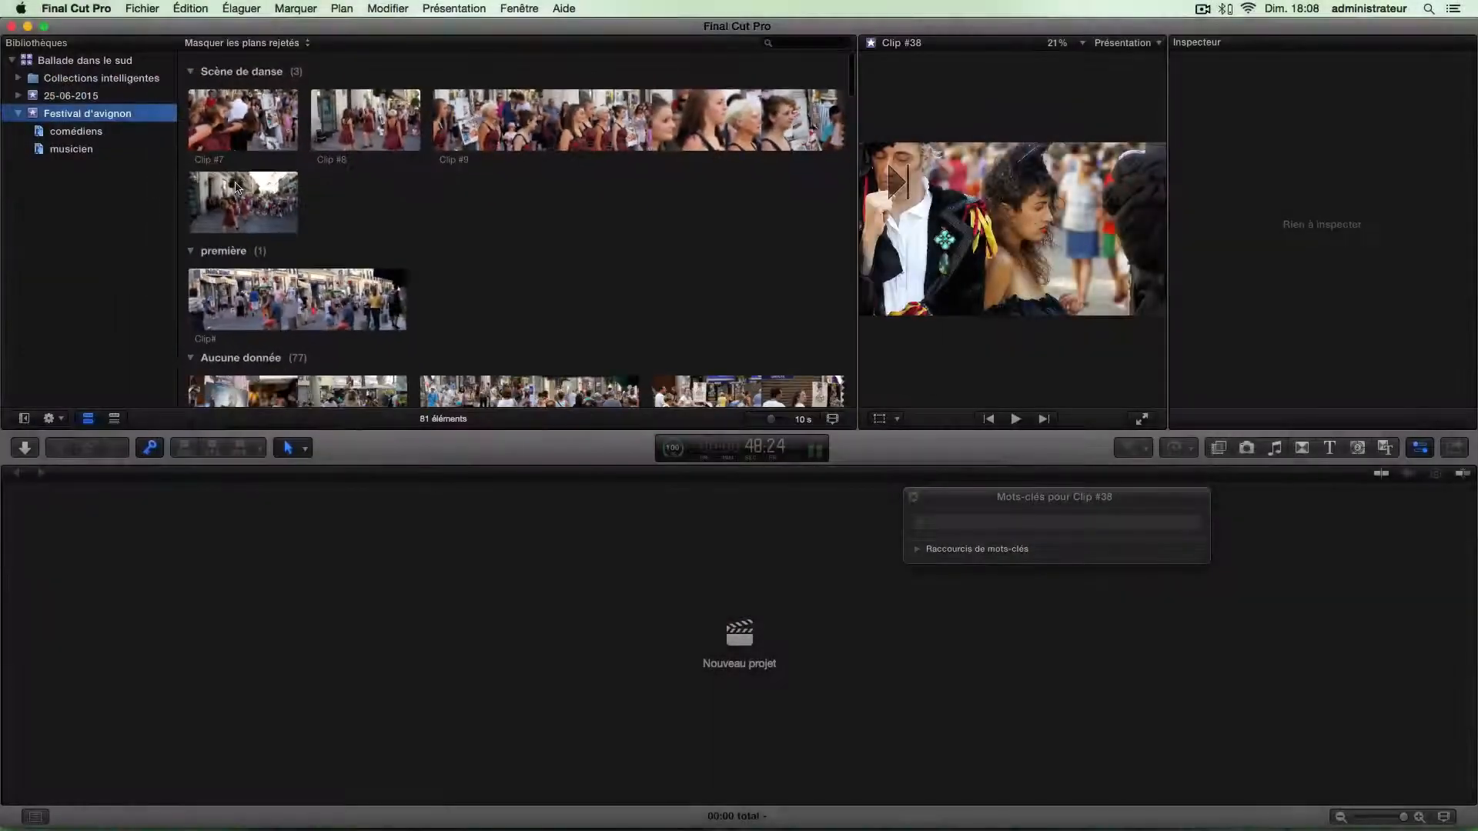
scroll(237, 188, "down", 5)
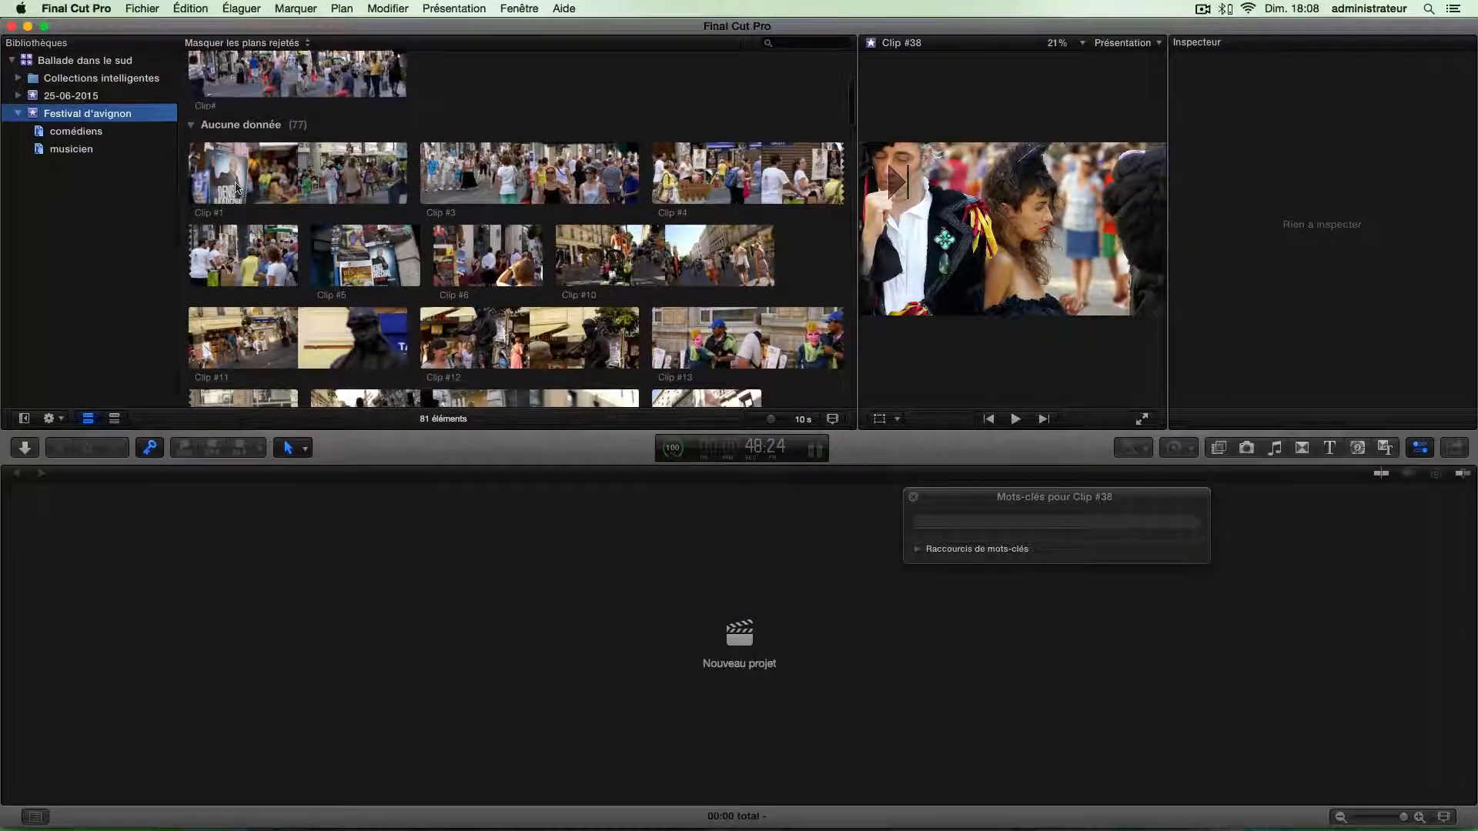